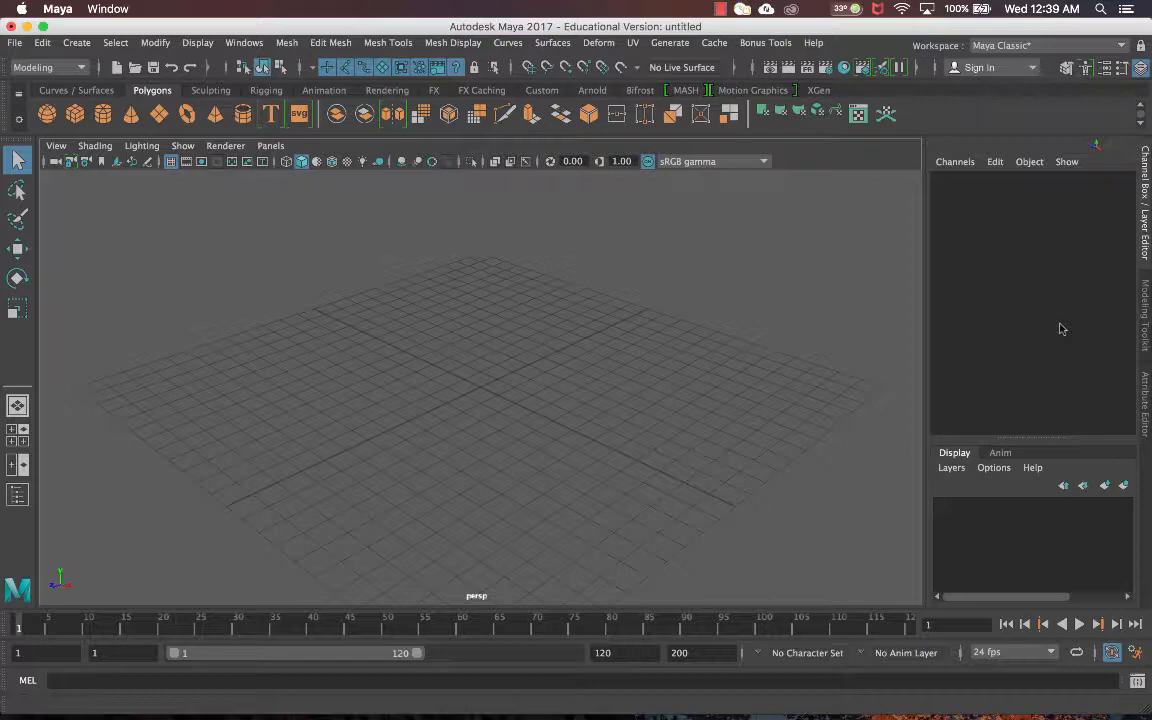
Create a polygon cube at the centre of the grid.
left_click_drag(758, 29, 759, 29)
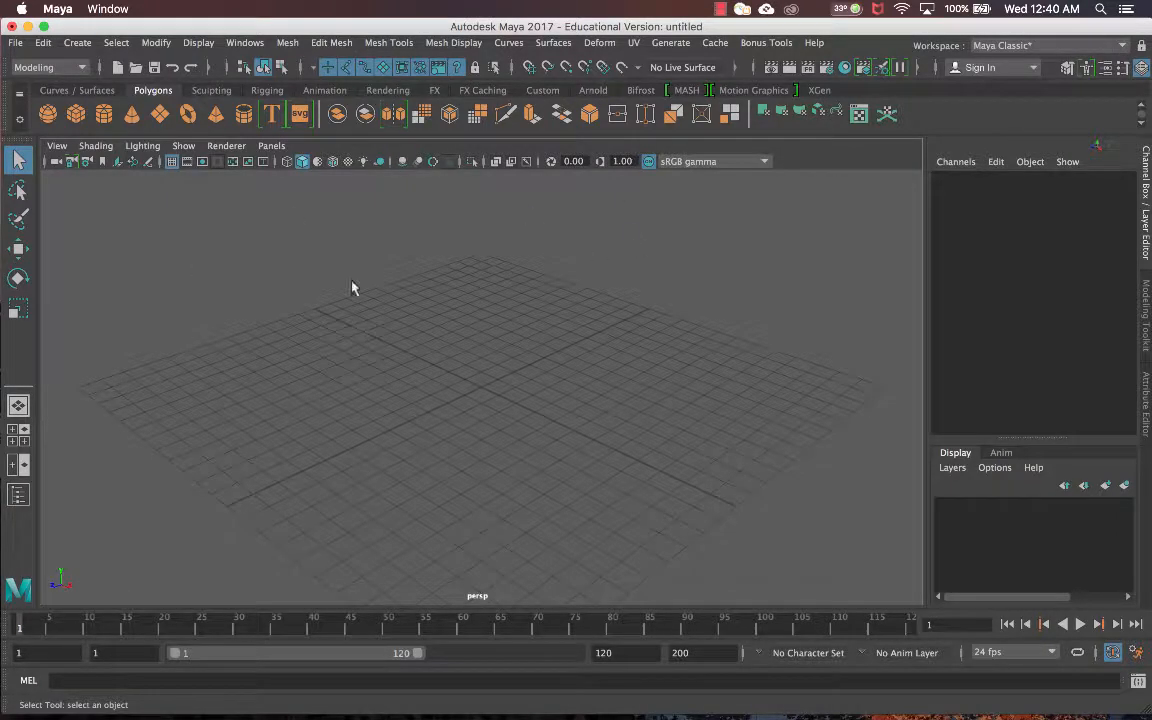
key("space")
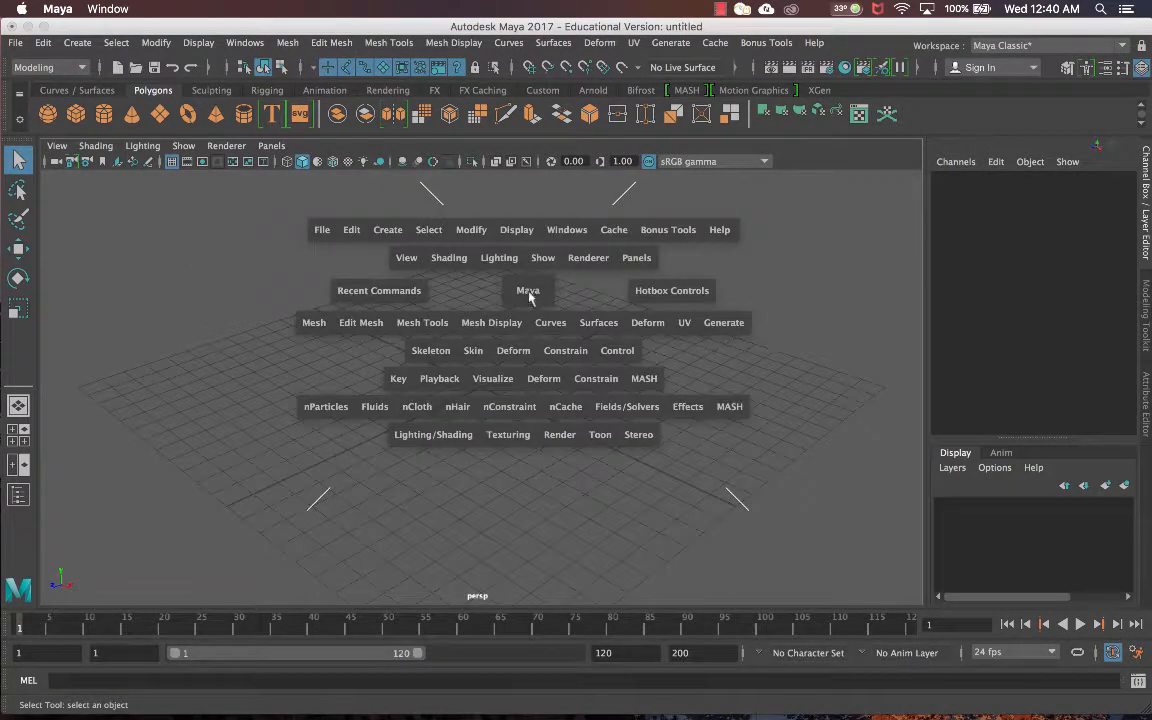
left_click(387, 238)
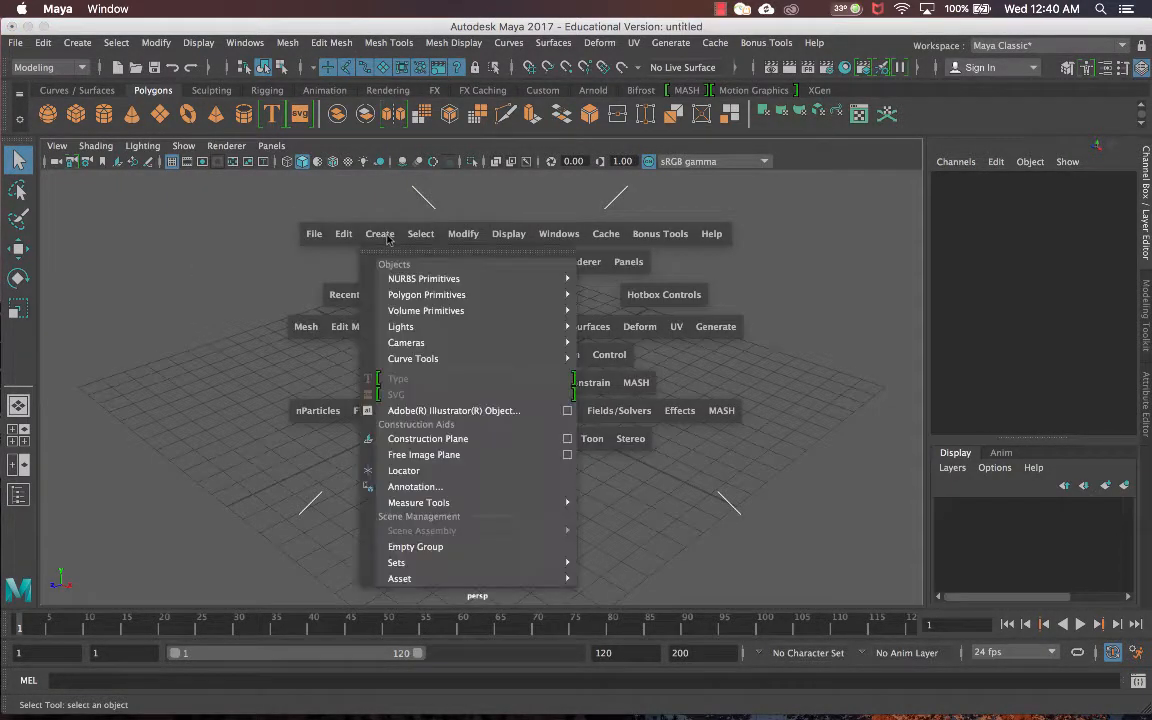
mouse_move(404, 296)
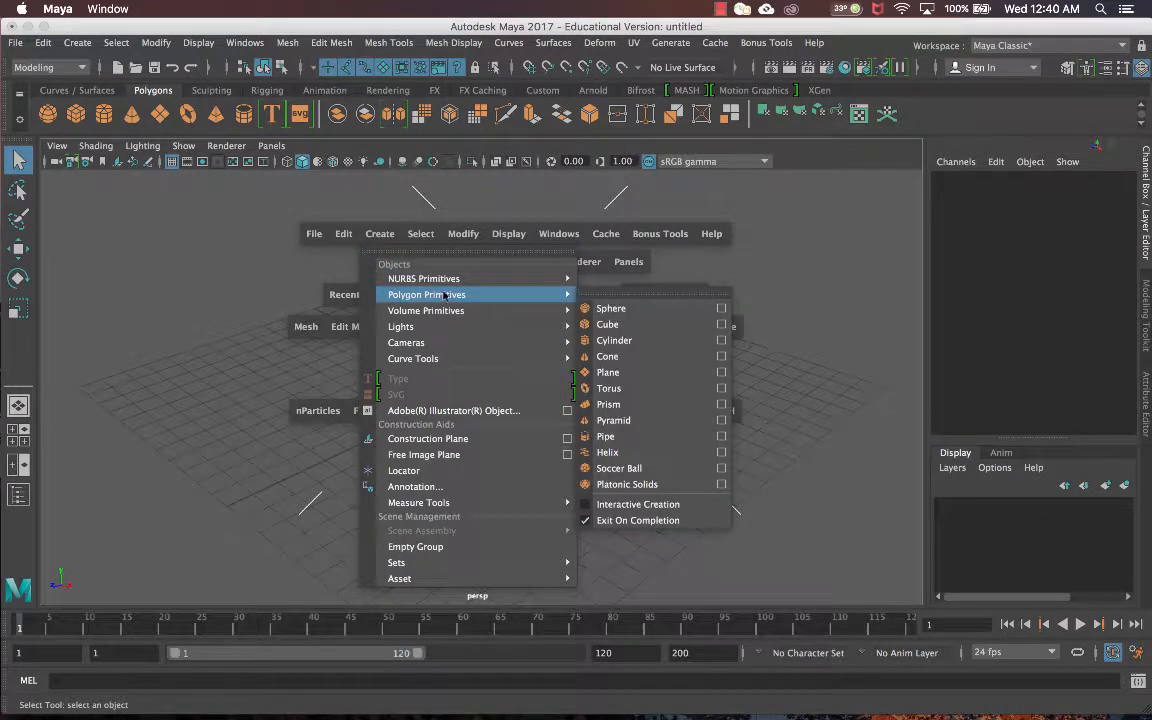
left_click(622, 325)
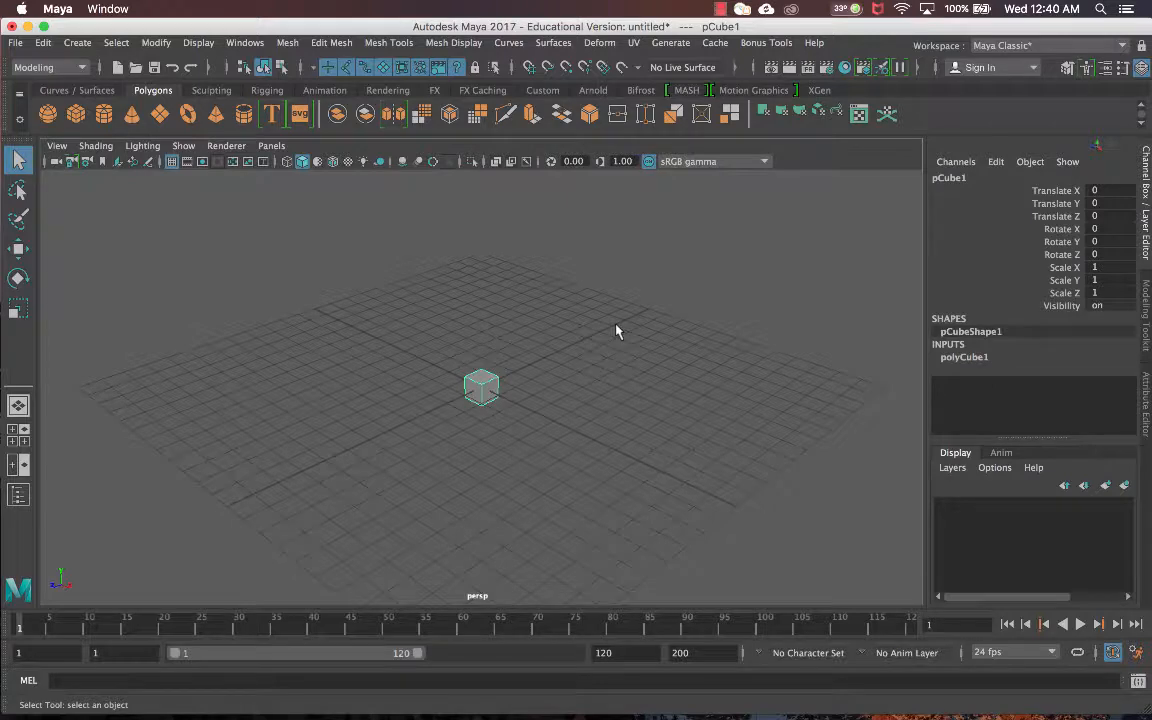
Set the cube's width, height and depth subdivisions to 4.
scroll(616, 325, "up", 10)
mouse_move(615, 327)
left_mouse_down("alt")
mouse_move(637, 318)
mouse_move(617, 327)
left_mouse_up("alt")
scroll(640, 325, "up", 5)
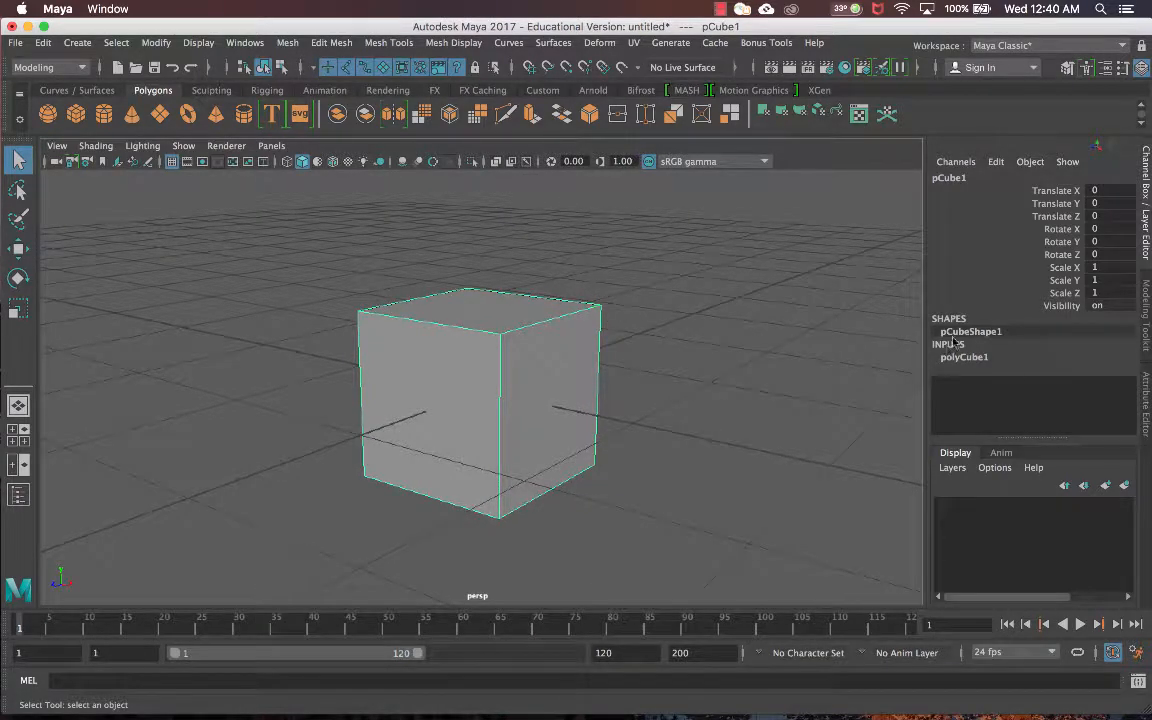
left_click(987, 362)
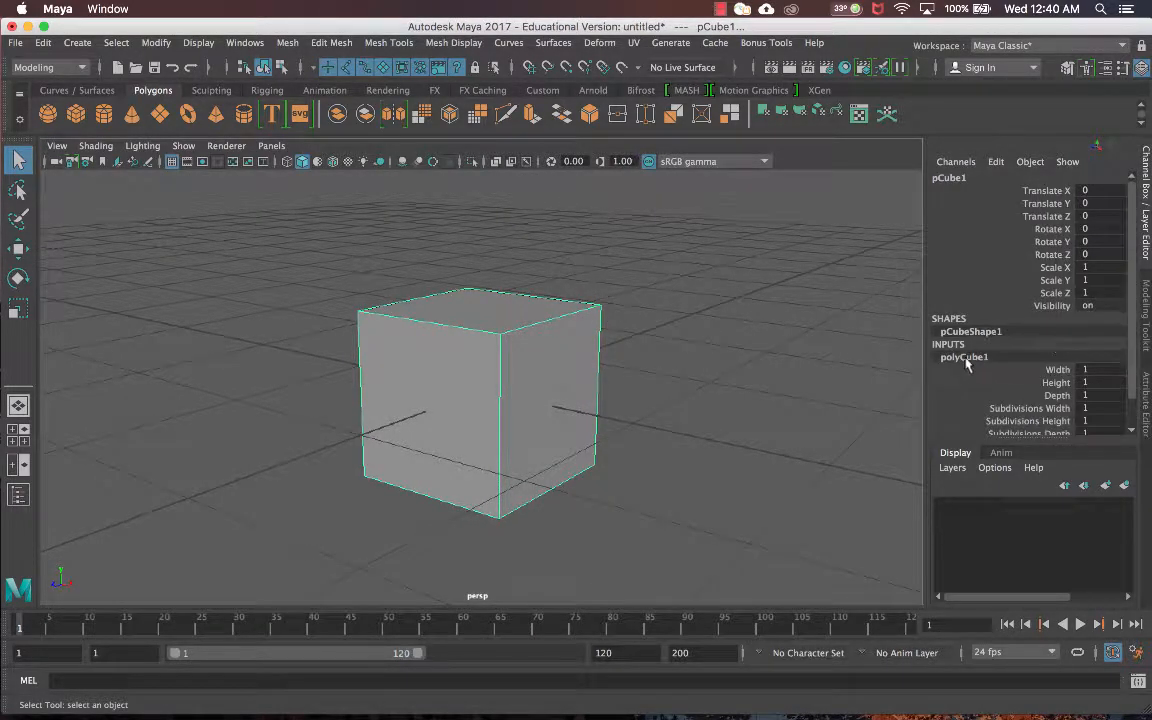
scroll(1081, 388, "down", 1)
left_click_drag(1086, 378, 1099, 403)
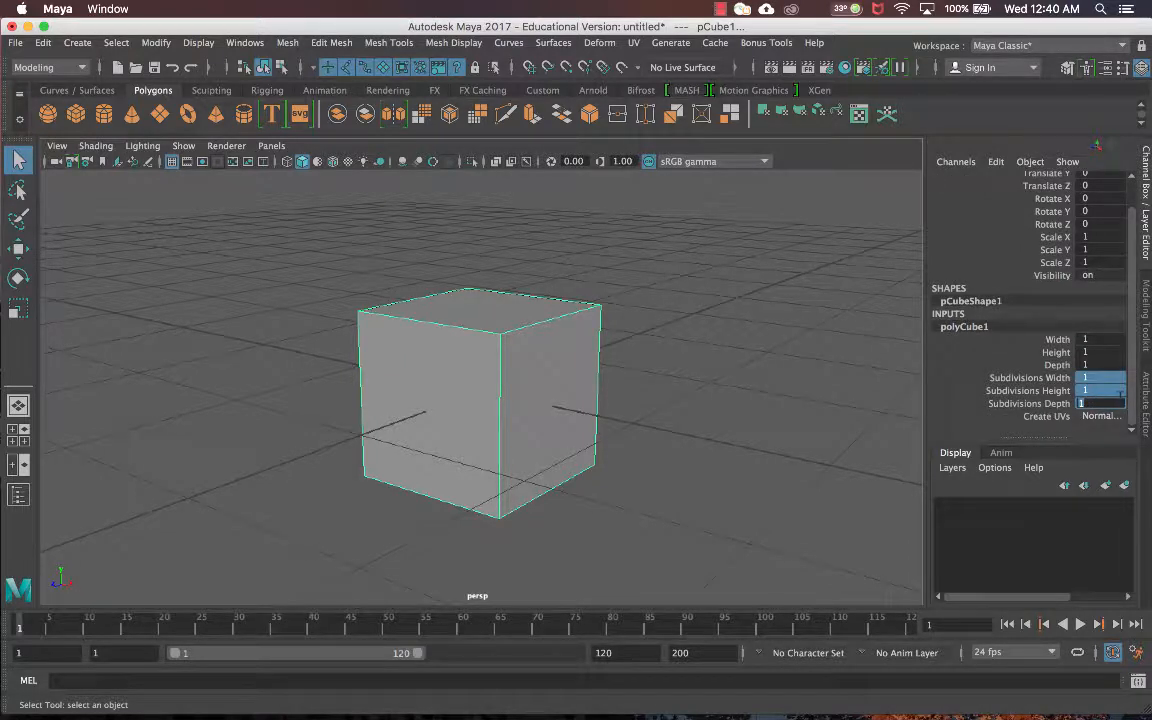
type("4")
key("Return")
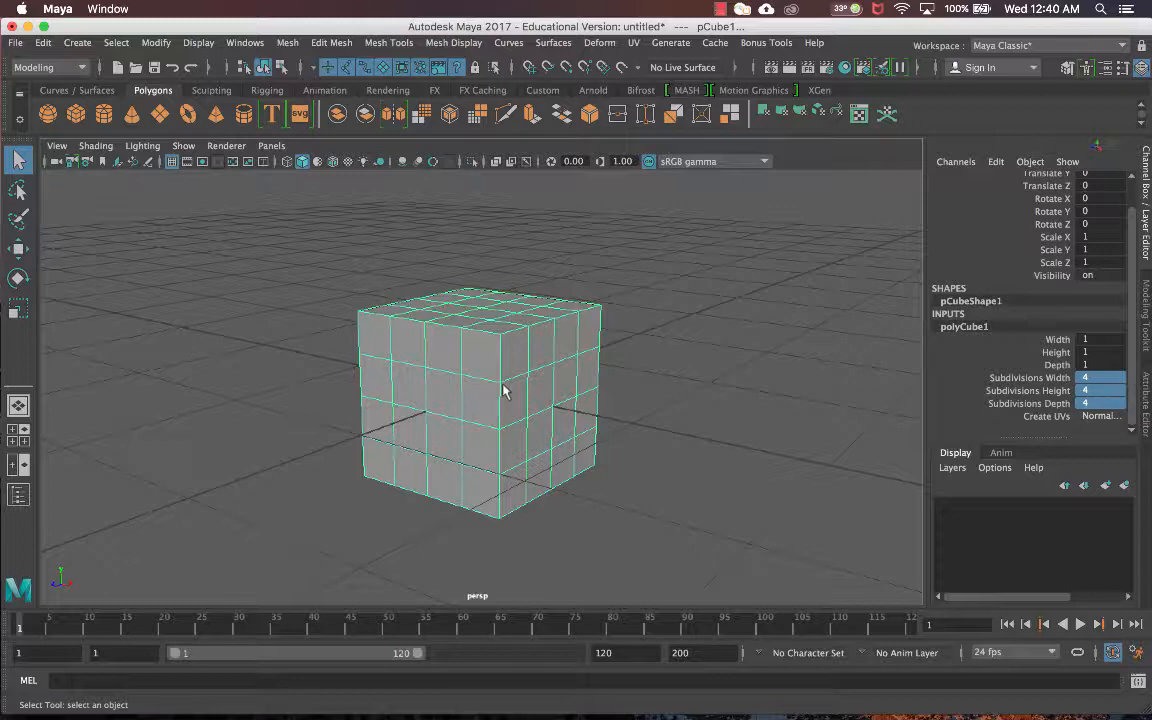
Flatten the cube to a Y scale of about 0.442 and raise it to about 0.216 in Y so it rests on the grid.
left_click_drag(504, 391, 508, 410, "alt")
middle_click_drag(507, 402, 508, 420, "alt")
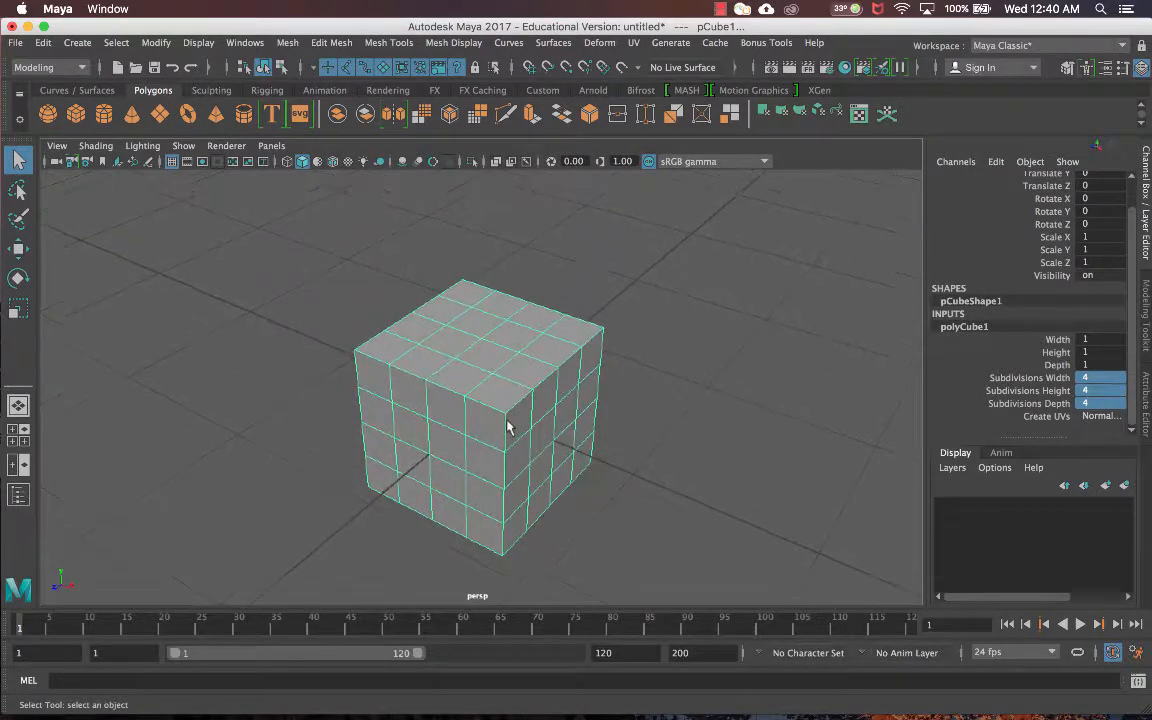
right_click_drag(508, 420, 627, 432, "alt")
left_click(655, 421)
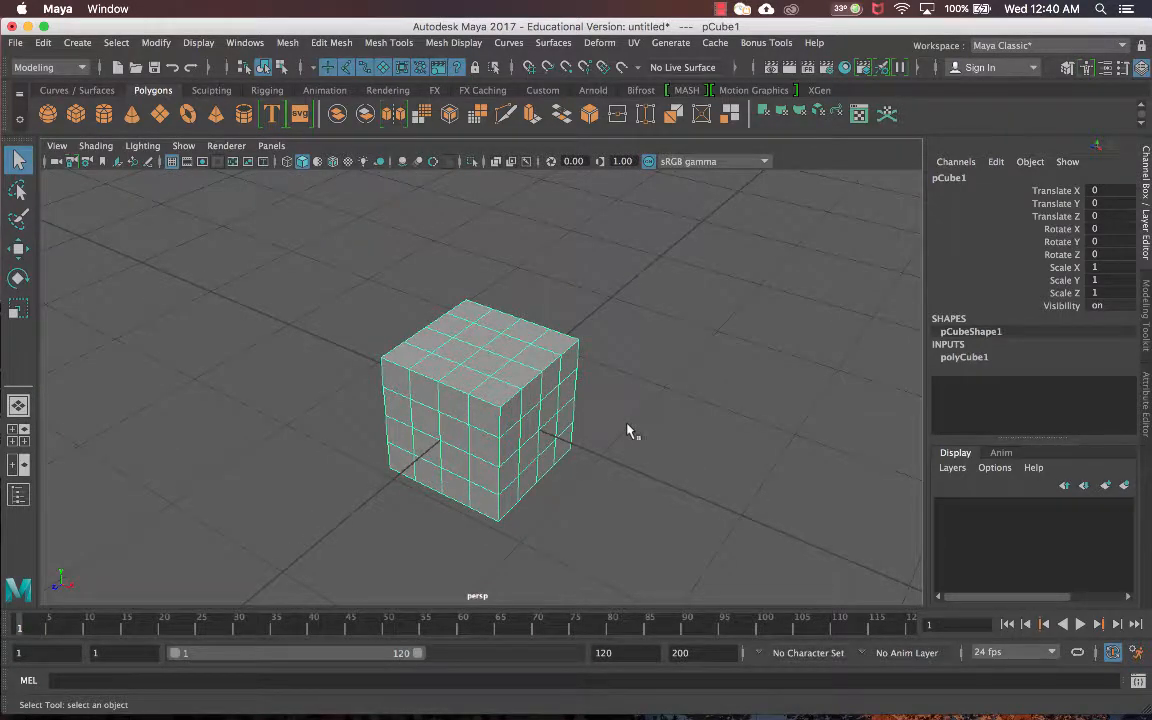
key("r")
left_click_drag(571, 432, 602, 393, "alt")
left_click_drag(484, 330, 471, 353)
key("w")
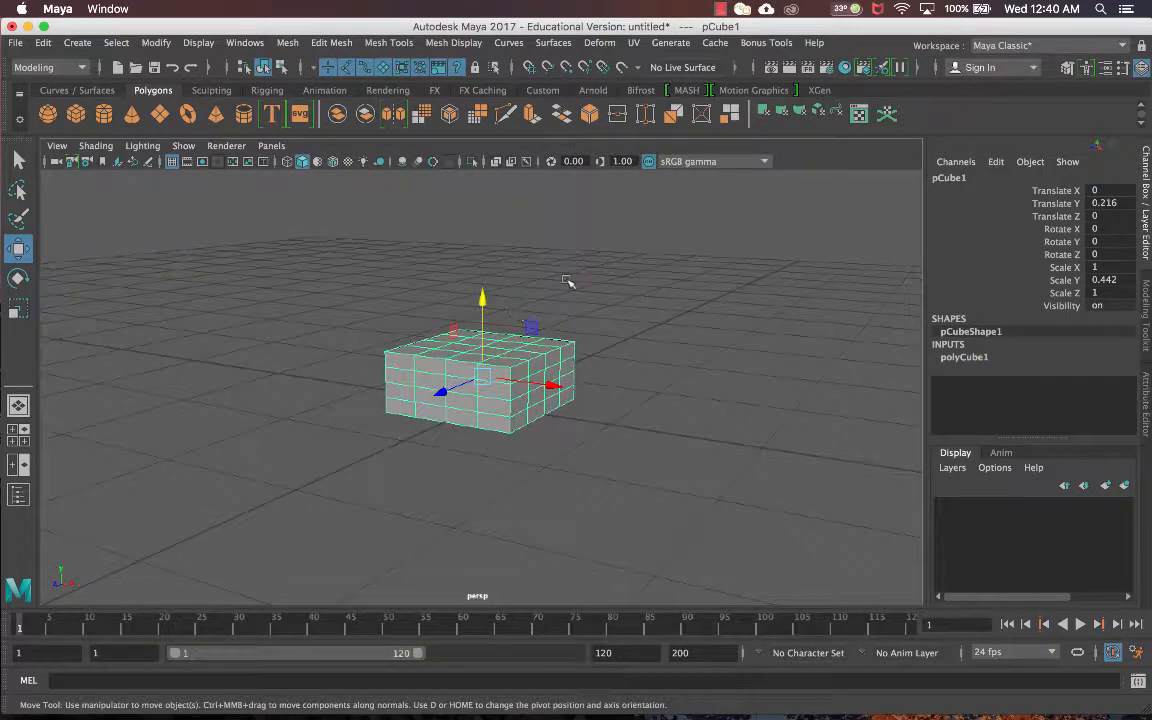
Turn on wireframe on shaded so the flattened cube's subdivisions show without it being selected.
middle_click_drag(566, 279, 566, 328, "alt")
left_click(592, 317)
left_click_drag(591, 318, 499, 399, "alt")
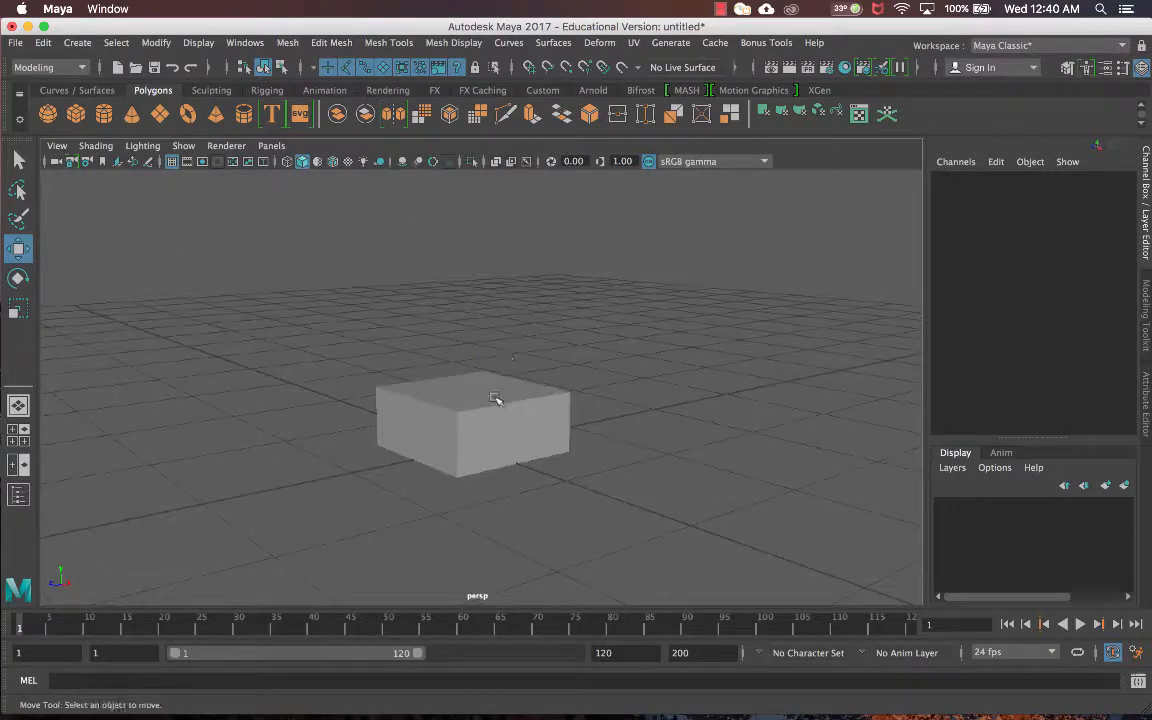
left_click(499, 399)
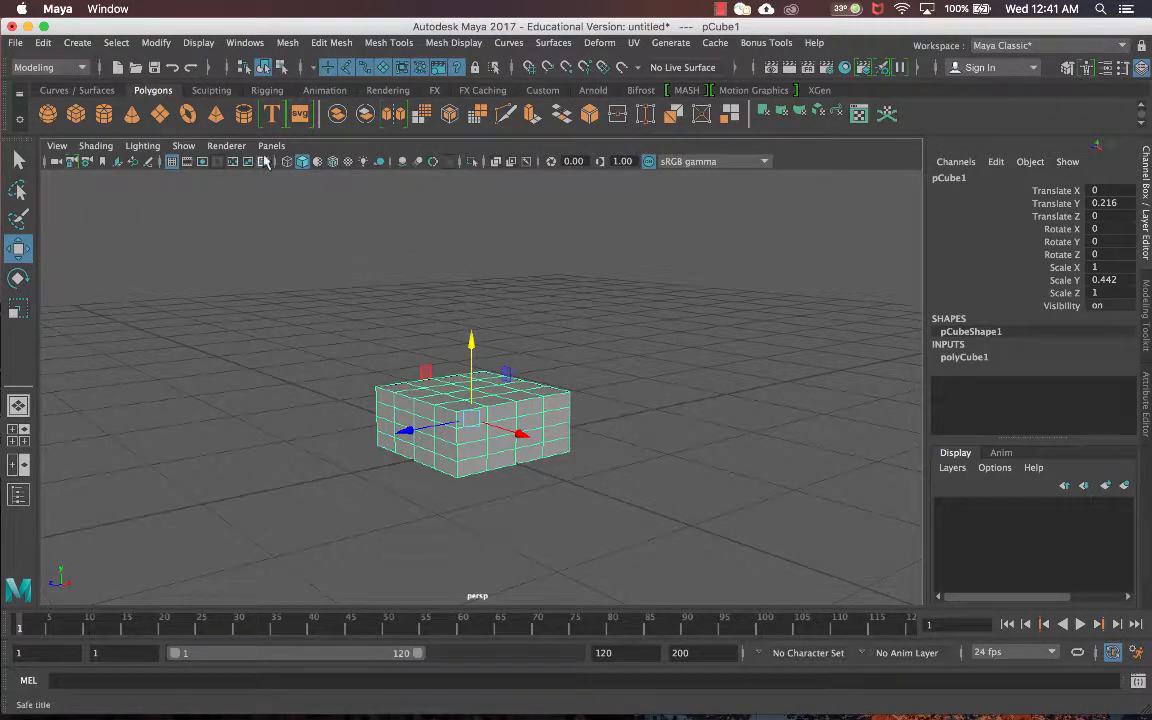
left_click(333, 161)
left_click(562, 281)
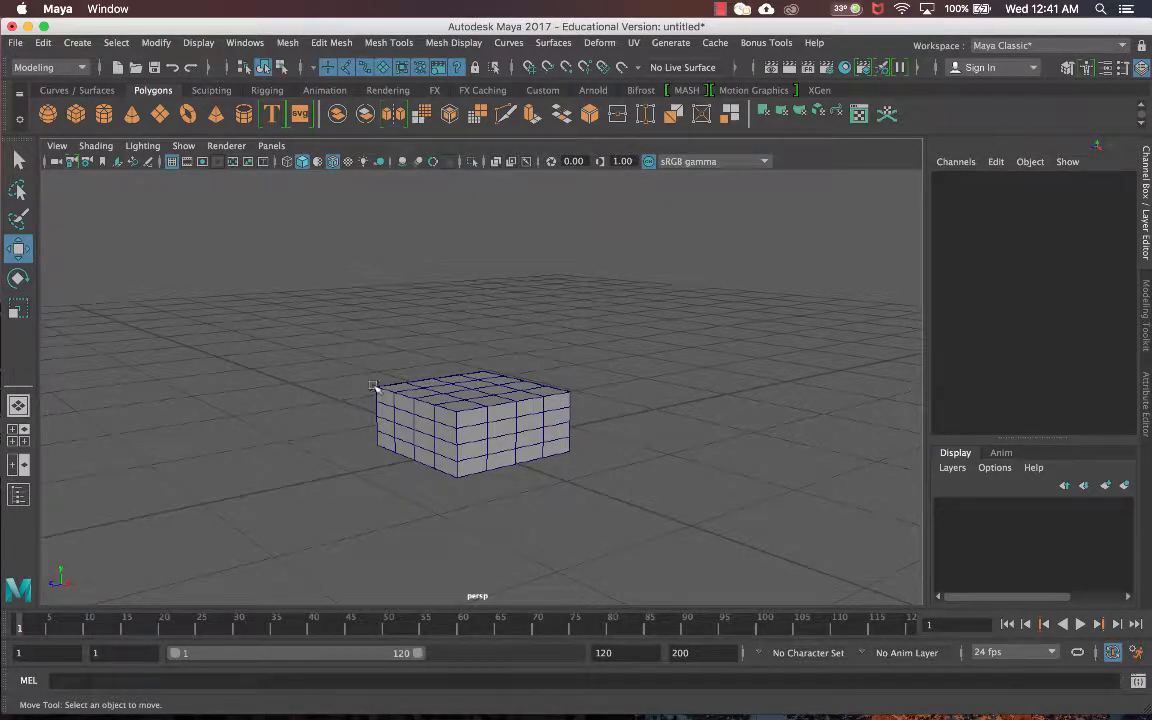
Switch the flattened cube to face mode and select the four central faces on its top.
left_click(503, 400)
left_click_drag(470, 395, 445, 424, "alt")
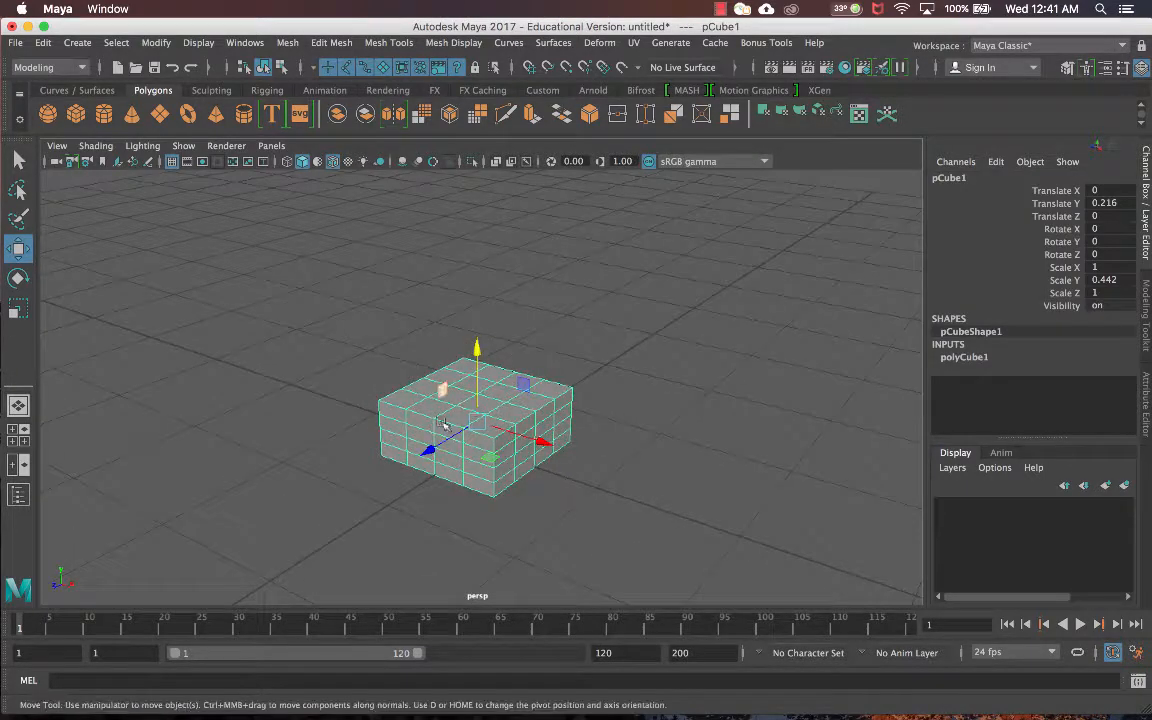
right_click_drag(490, 262, 492, 307)
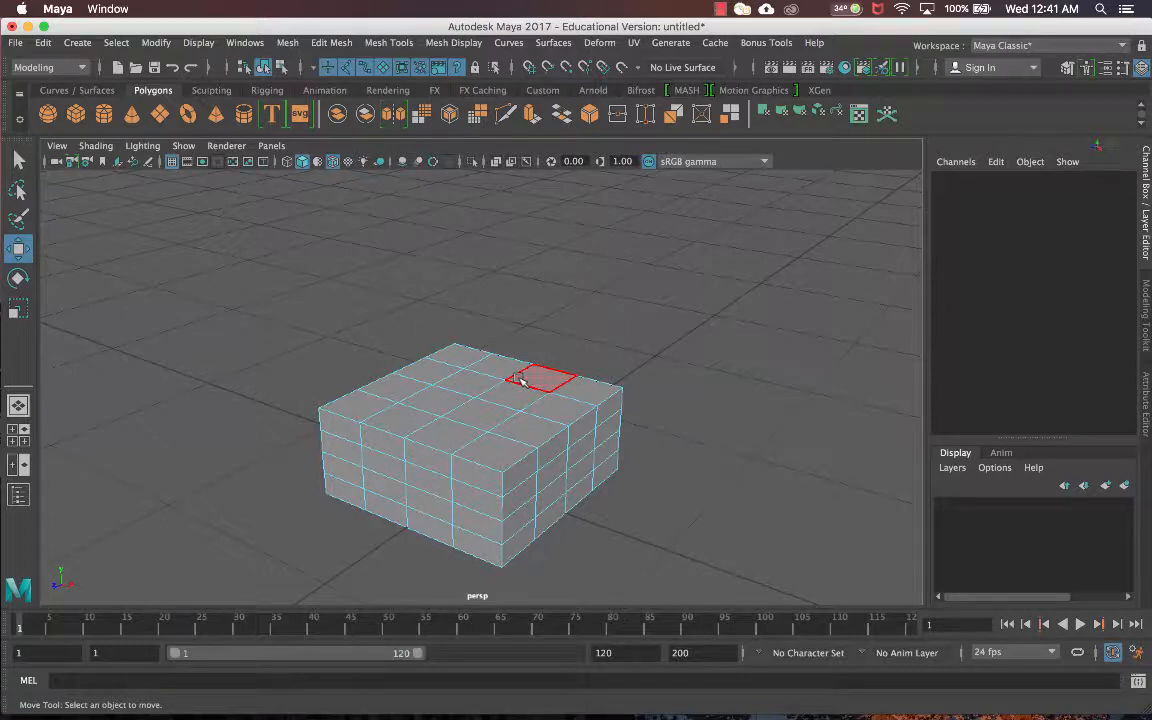
left_click(468, 384)
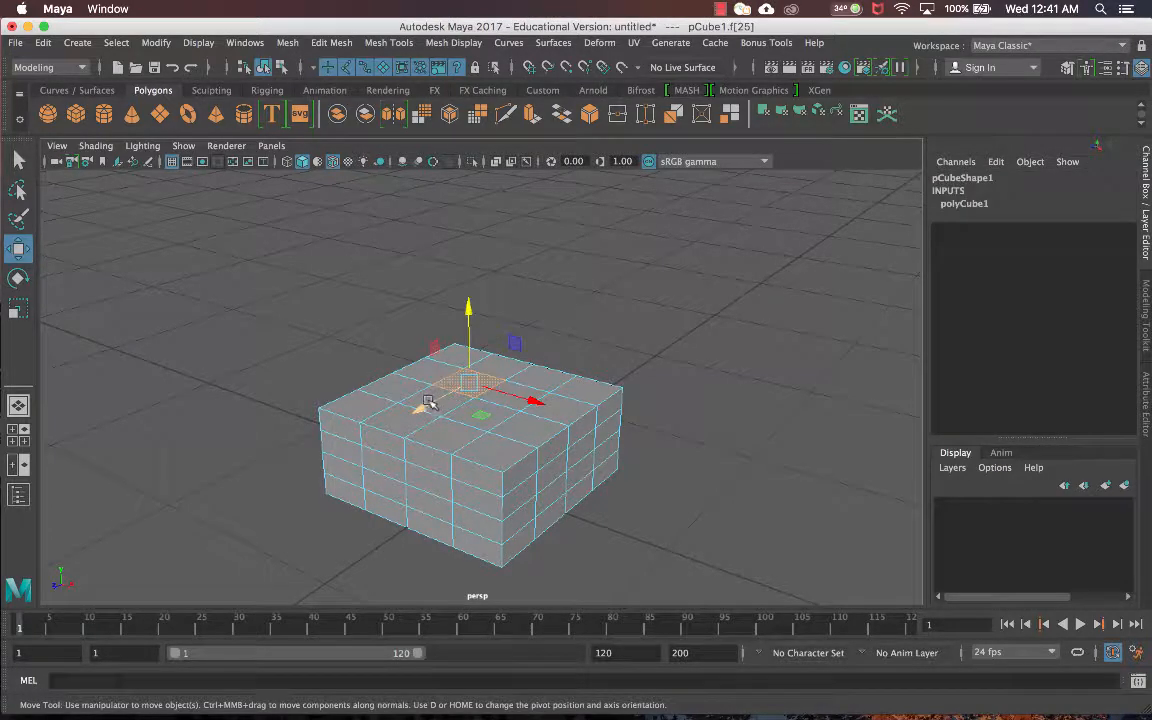
key("q")
left_click(453, 408, "shift")
left_click(493, 404, "shift")
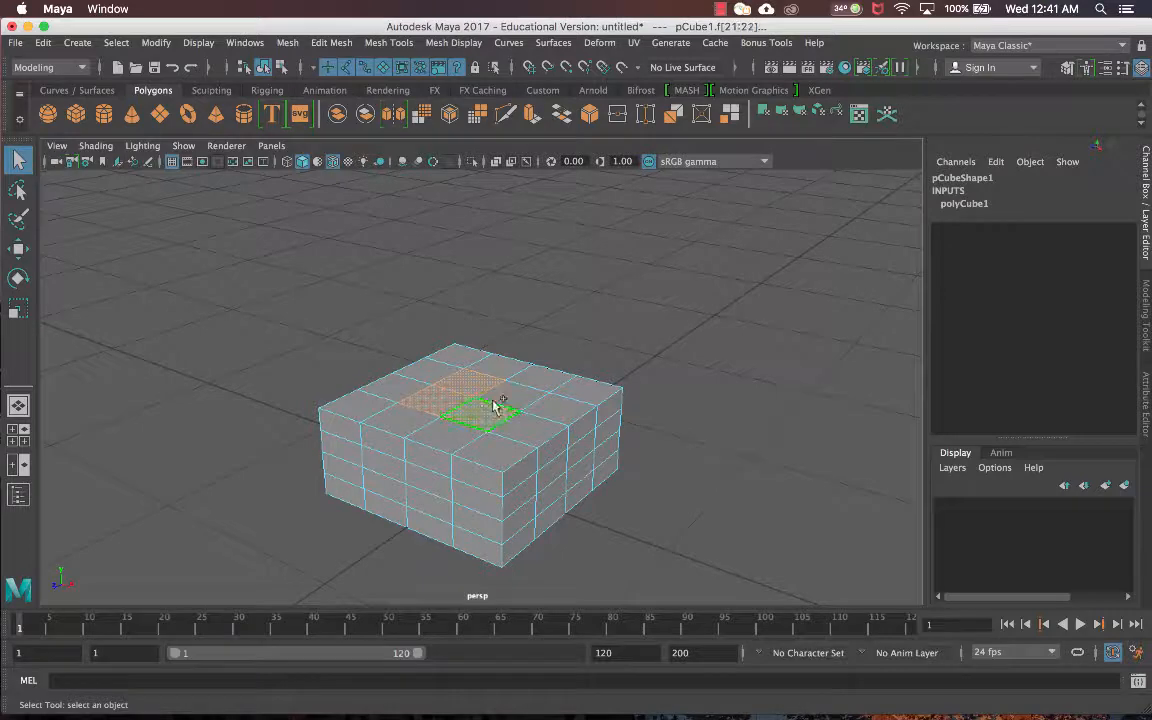
Extrude the four central top faces and scale them uniformly inward to about 0.75.
mouse_move(586, 419)
left_mouse_down("alt")
mouse_move(571, 406)
mouse_move(589, 394)
mouse_move(587, 425)
left_mouse_up("alt")
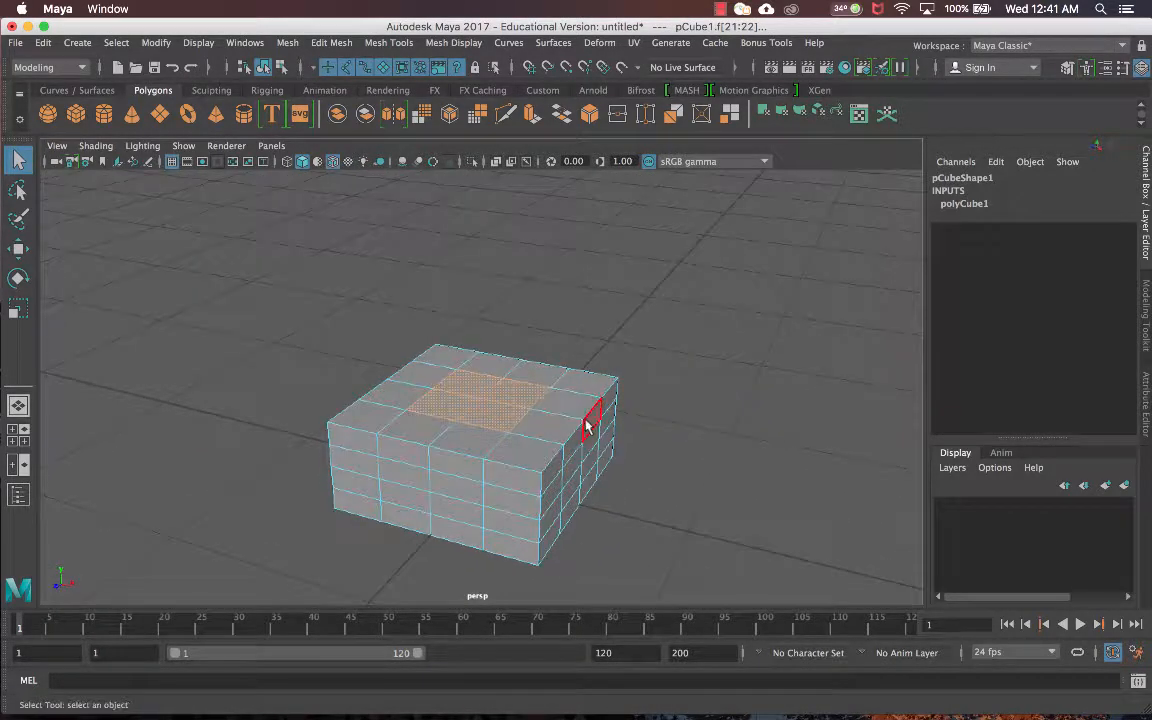
right_click(490, 397, "shift")
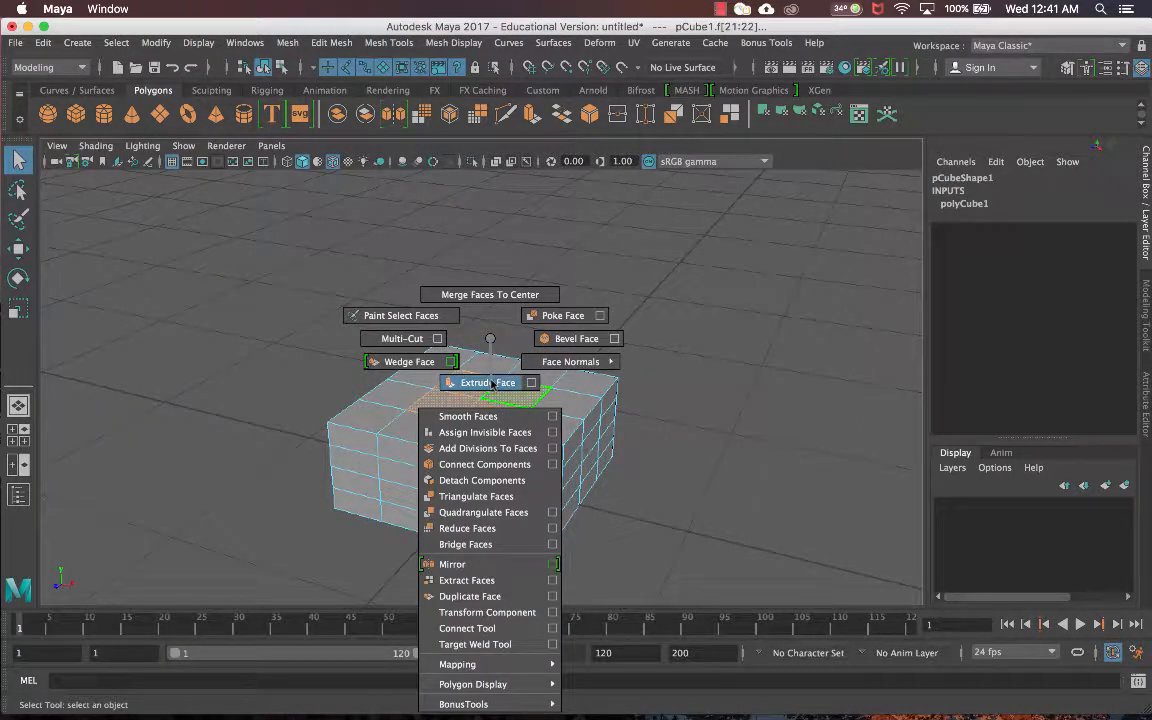
left_click(490, 383)
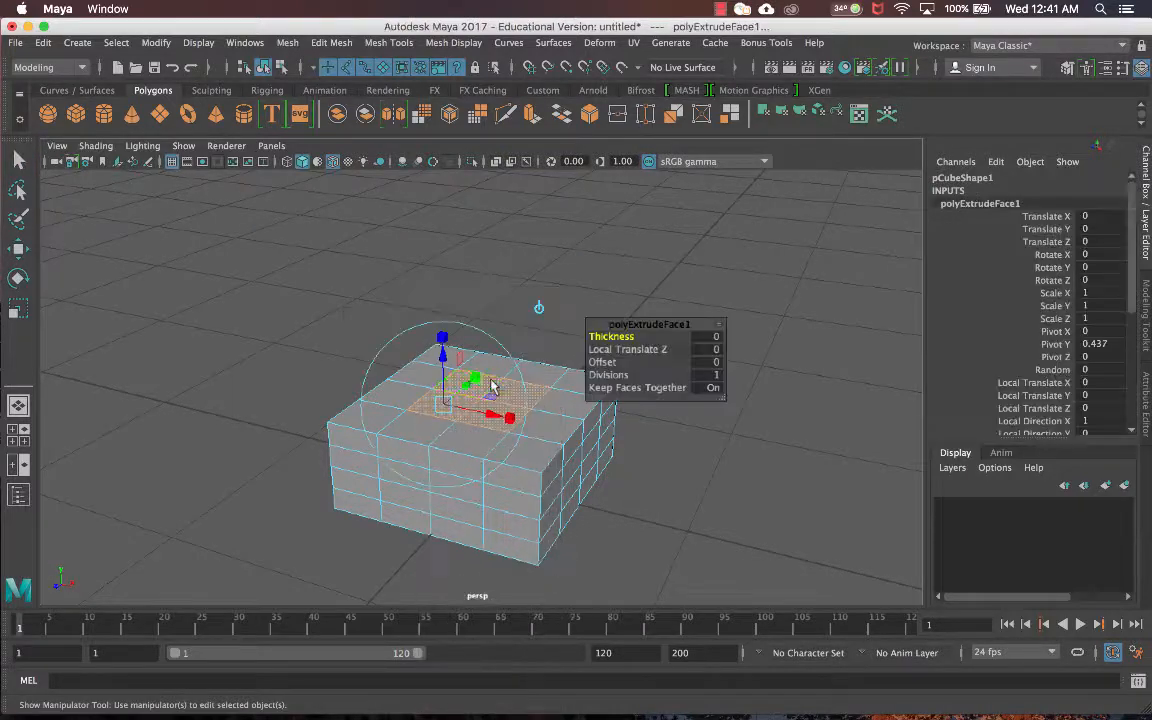
middle_click_drag(482, 412, 444, 450, "alt")
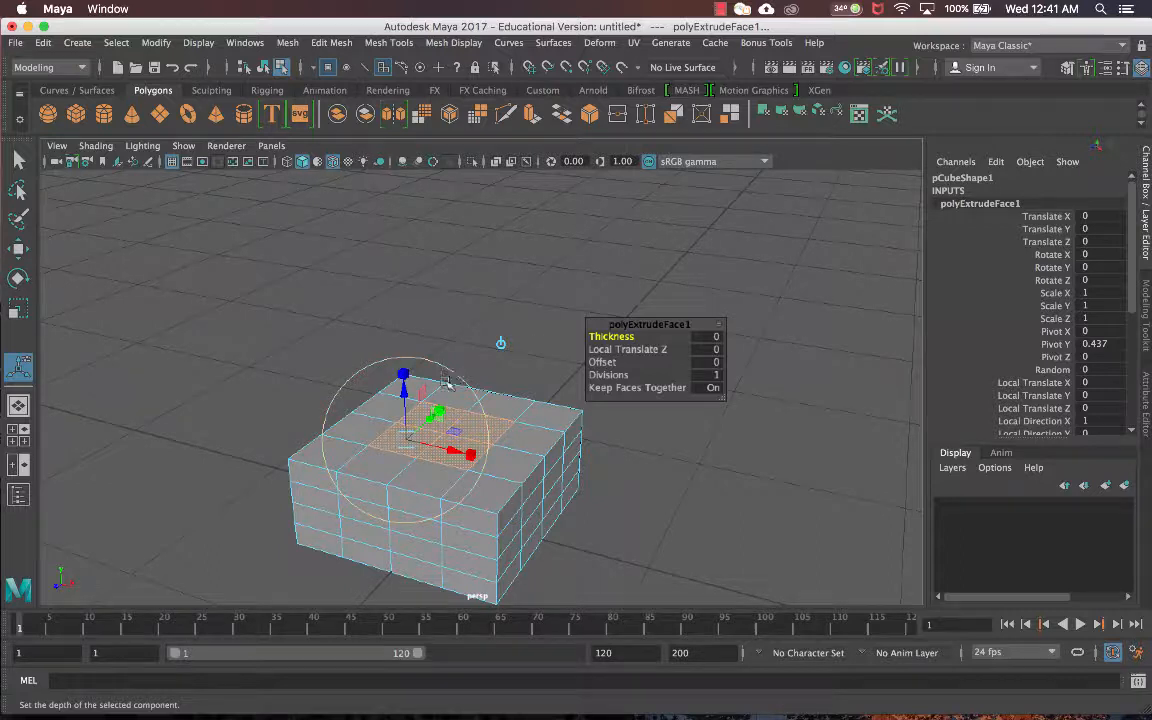
left_click(503, 344)
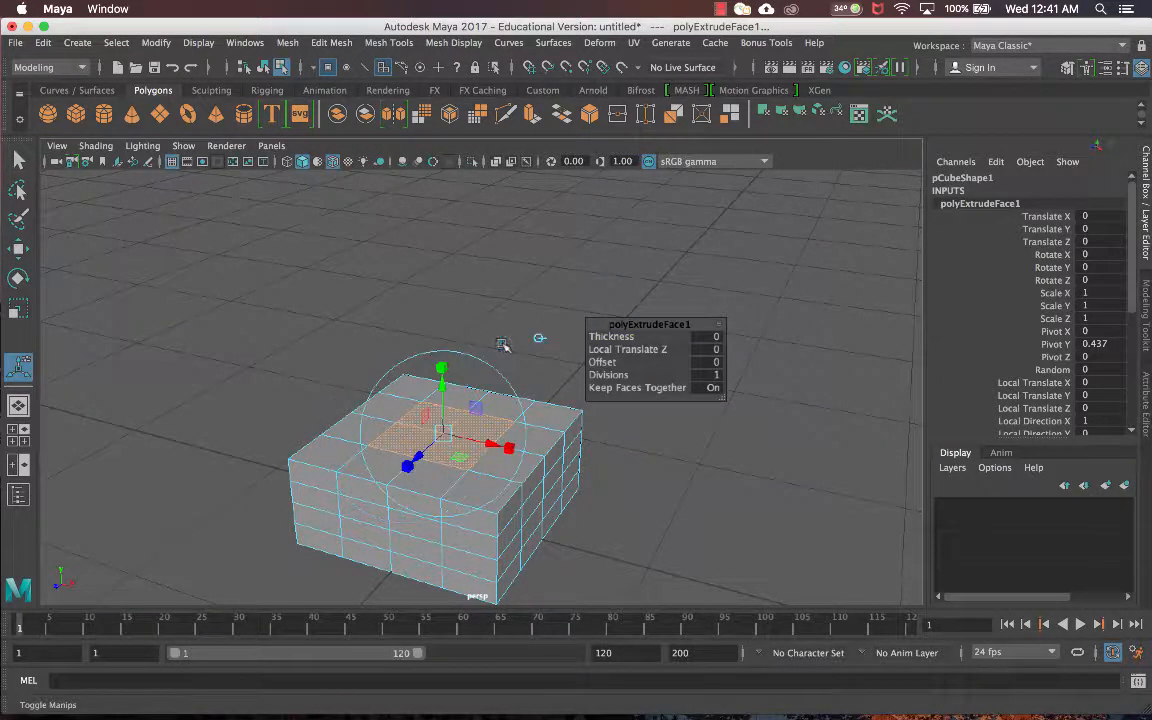
left_click(444, 368)
left_click_drag(447, 425, 422, 450)
scroll(432, 454, "up", 5)
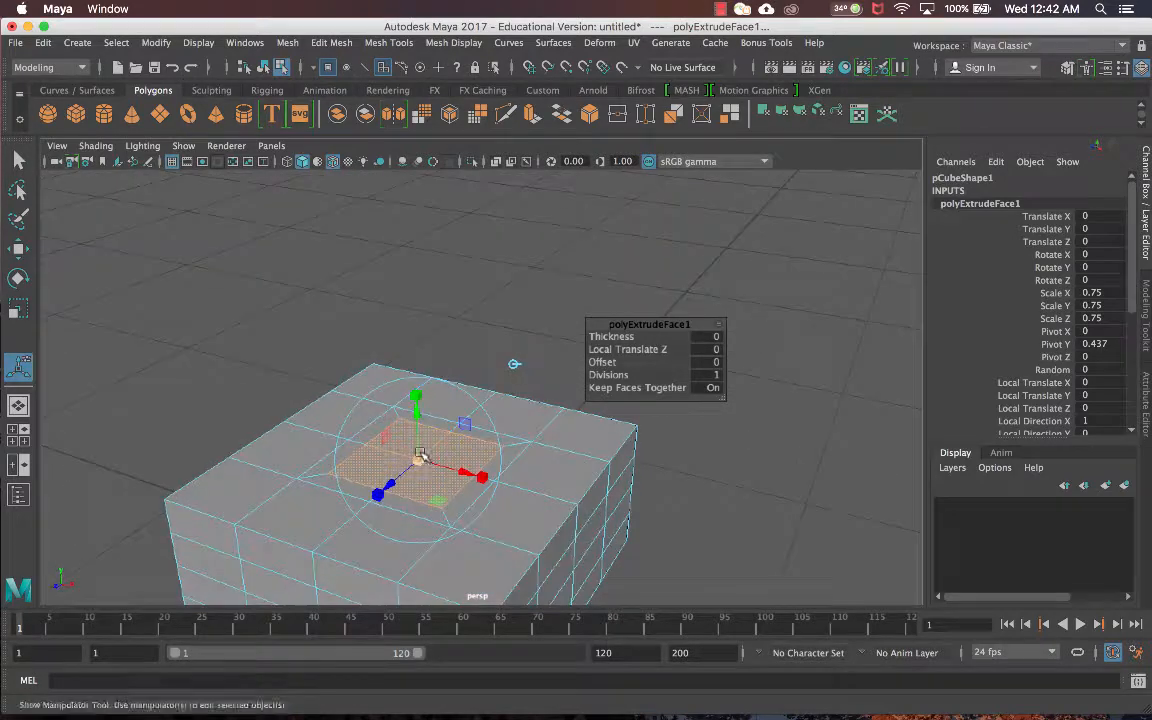
Extrude the inset top faces upward by about 0.293 to form a square column on the base.
middle_click_drag(423, 443, 437, 410, "alt")
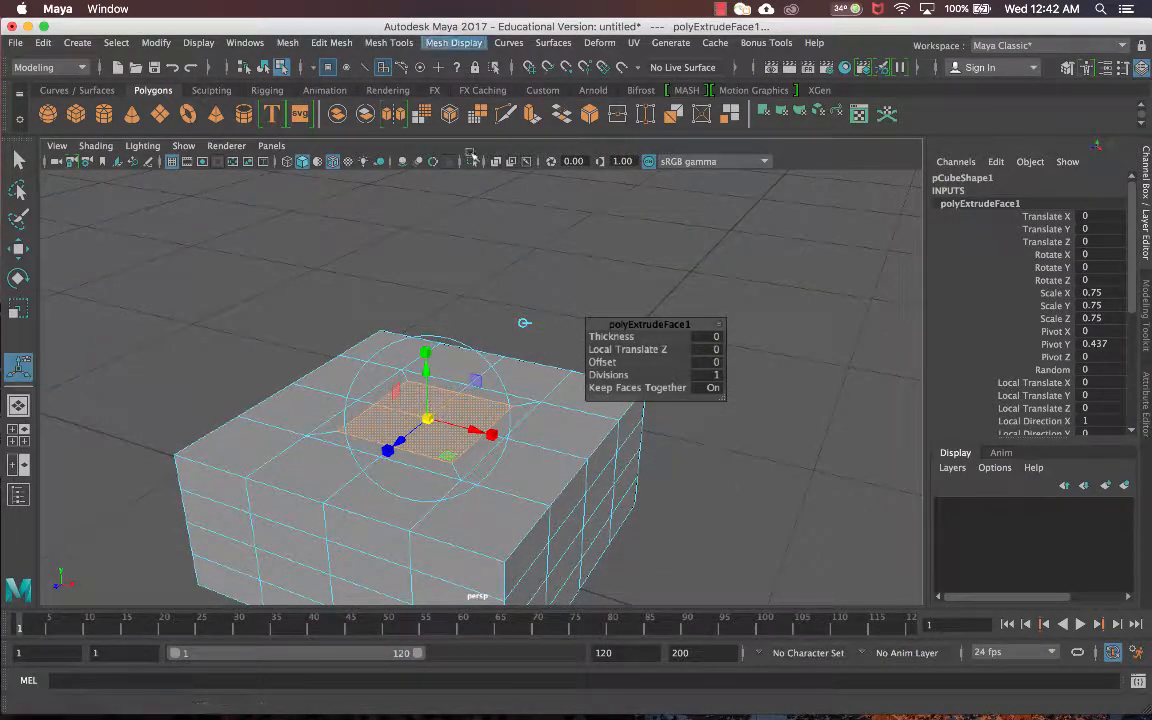
key("ctrl+e")
scroll(462, 287, "down", 5)
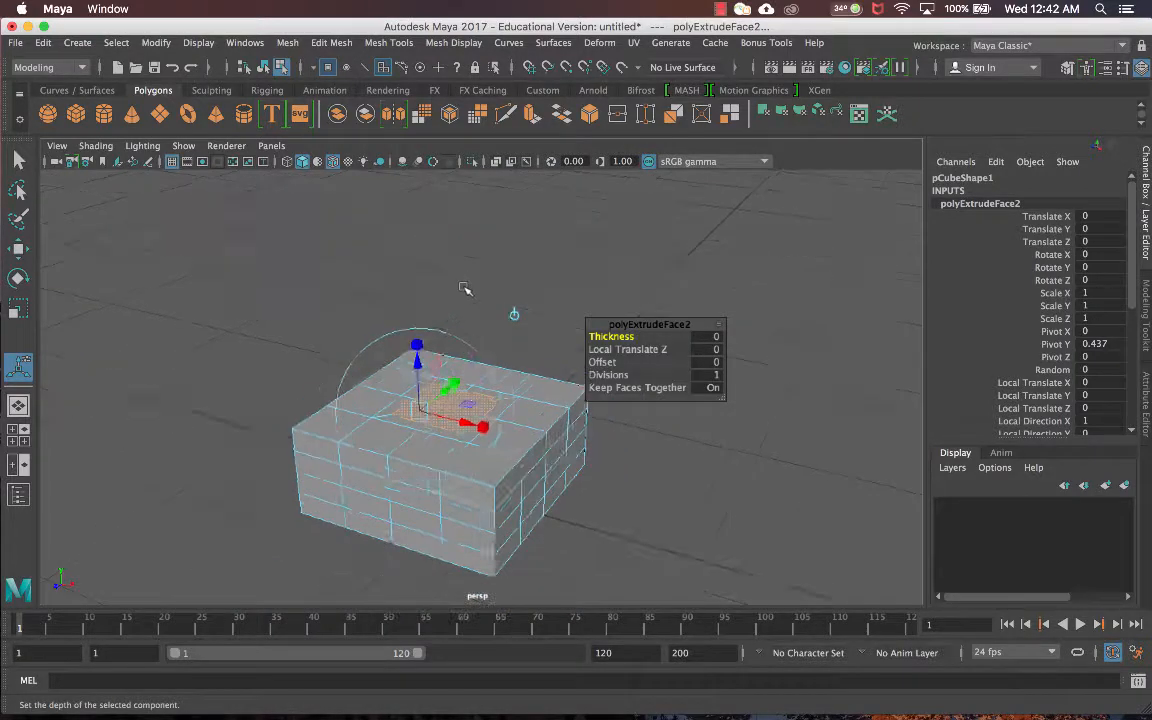
middle_click_drag(466, 300, 446, 363, "alt")
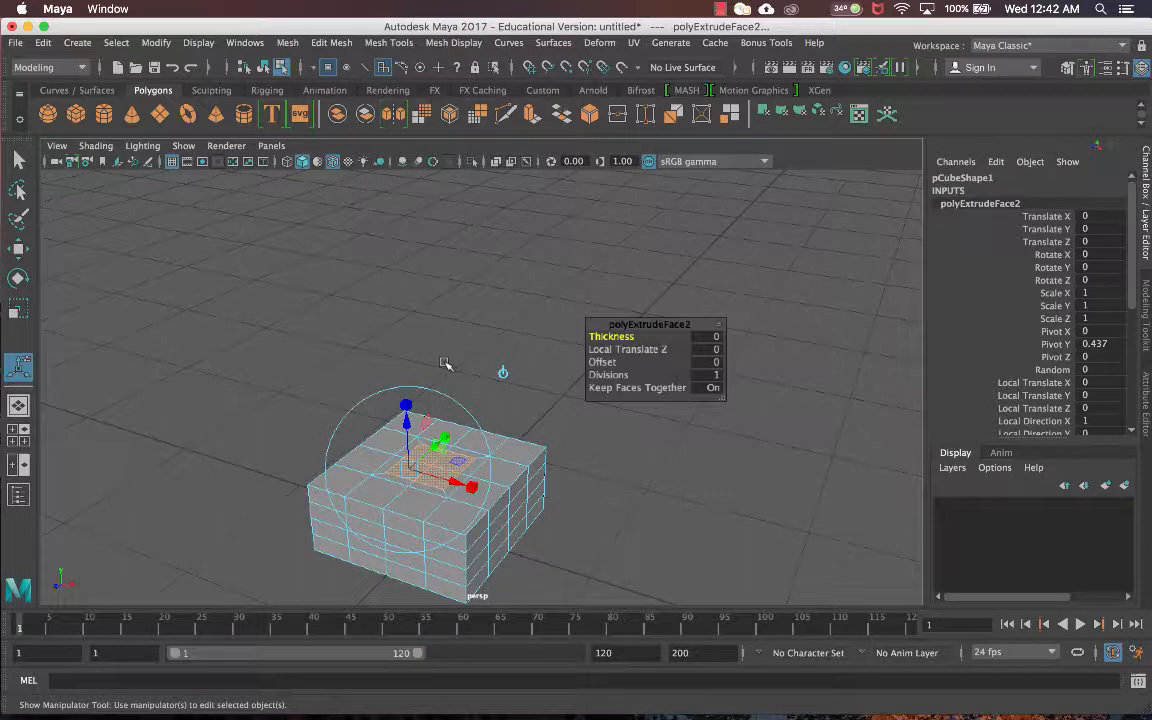
mouse_move(437, 373)
left_mouse_down("alt")
mouse_move(454, 376)
mouse_move(419, 402)
mouse_move(420, 359)
mouse_move(447, 362)
left_mouse_up("alt")
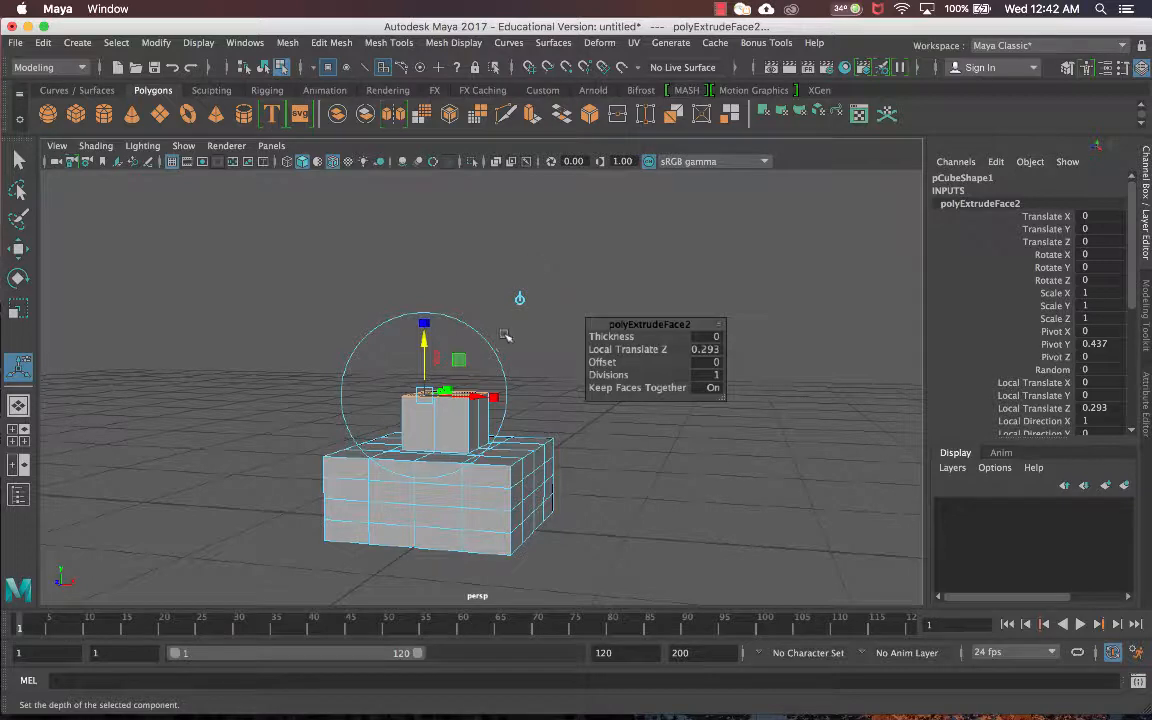
Extrude the column's top faces upward by about 0.22 and scale them outward evenly to flare the column.
left_click_drag(428, 362, 470, 410, "alt")
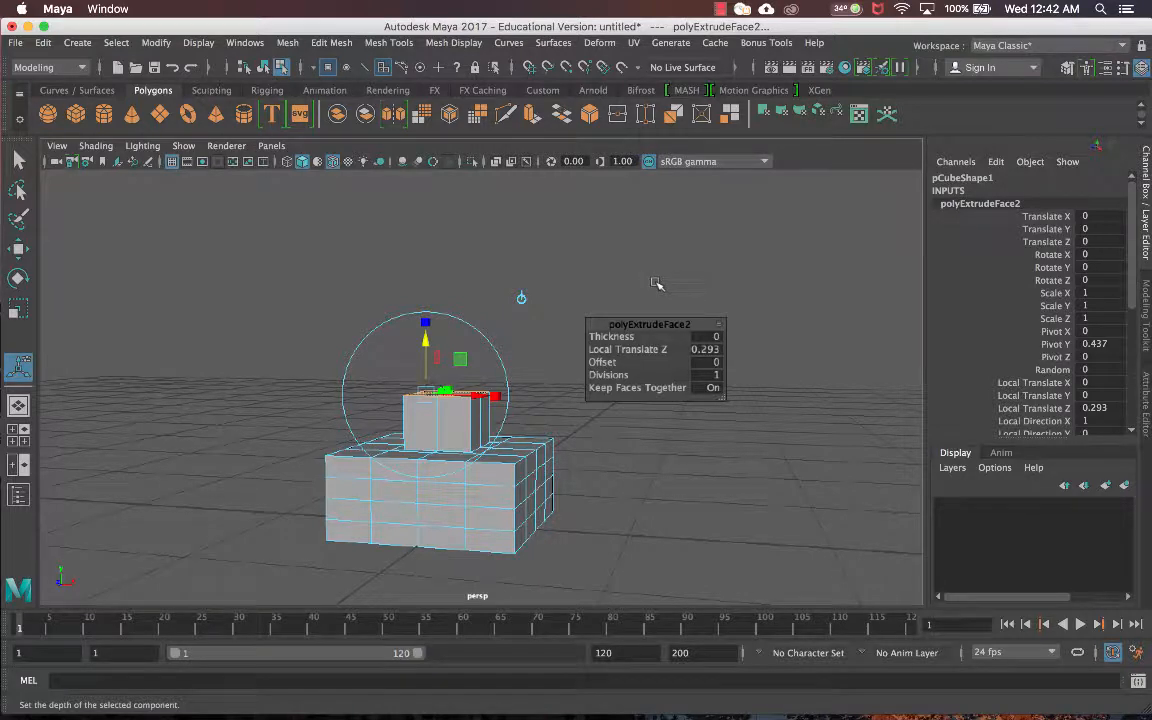
key("ctrl+e")
left_click_drag(425, 325, 428, 282)
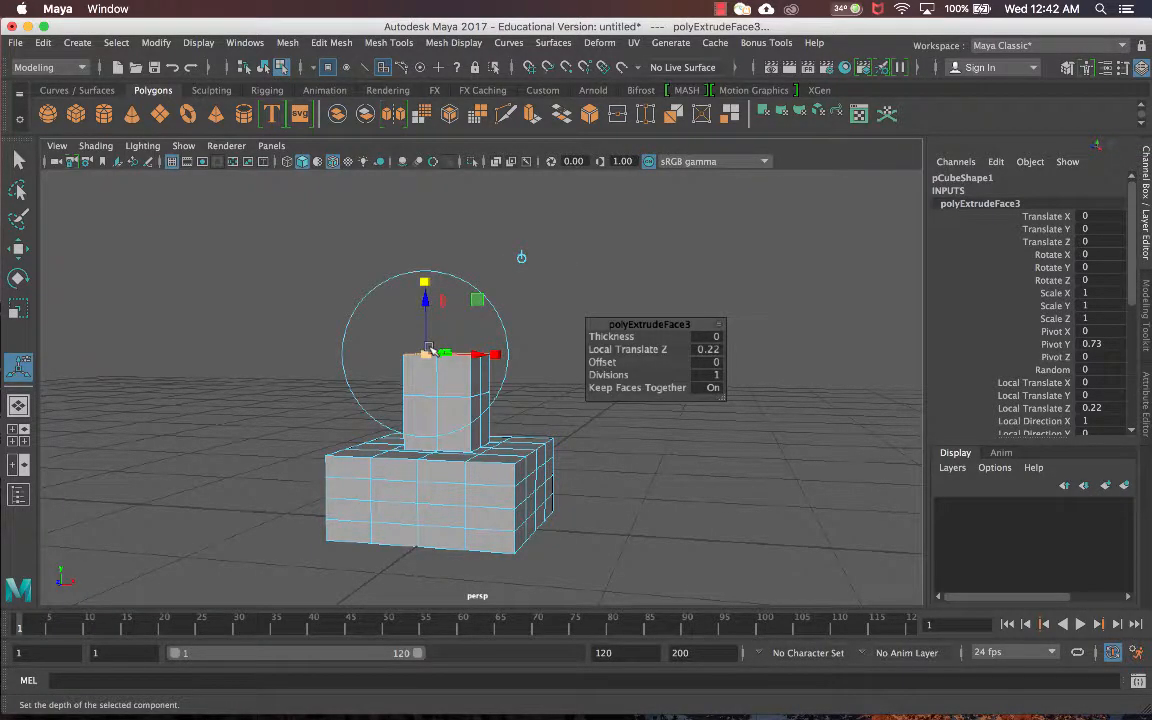
left_click_drag(427, 353, 437, 392)
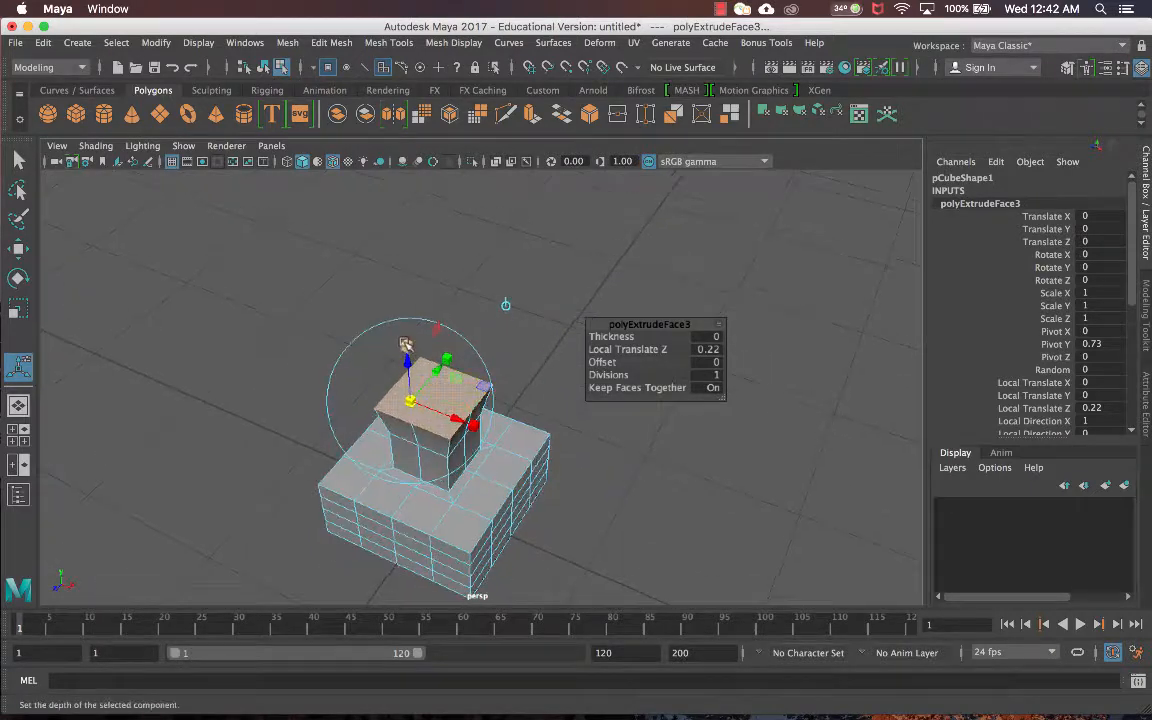
Extrude the flared column's top faces upward by about 0.089 and scale them outward into a wider rim.
left_click_drag(420, 340, 447, 314, "alt")
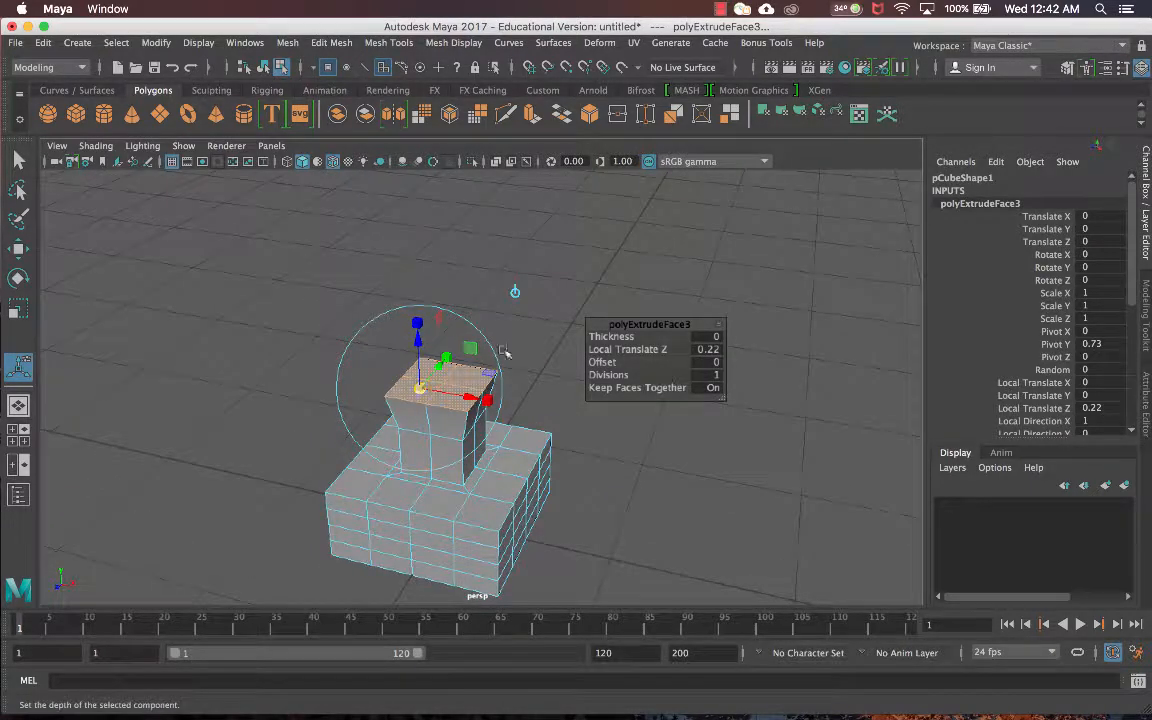
left_click_drag(491, 377, 427, 303, "alt")
key("ctrl+e")
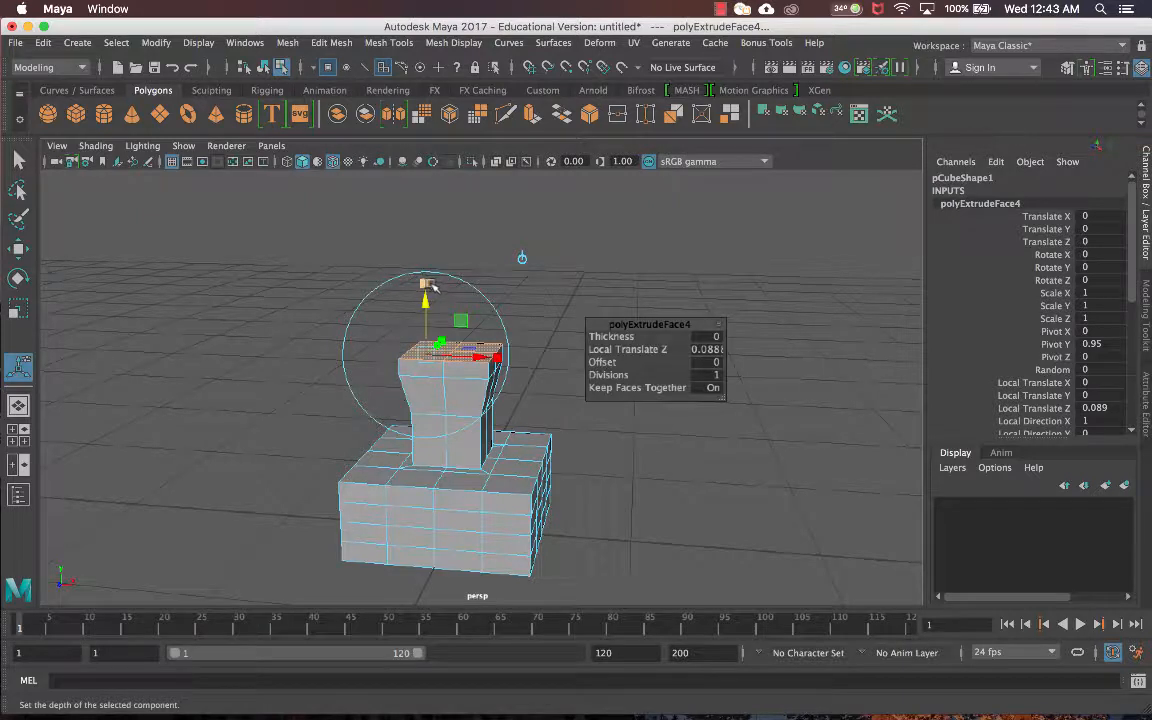
mouse_move(432, 354)
left_mouse_down()
mouse_move(512, 324)
mouse_move(440, 336)
mouse_move(430, 352)
left_mouse_up()
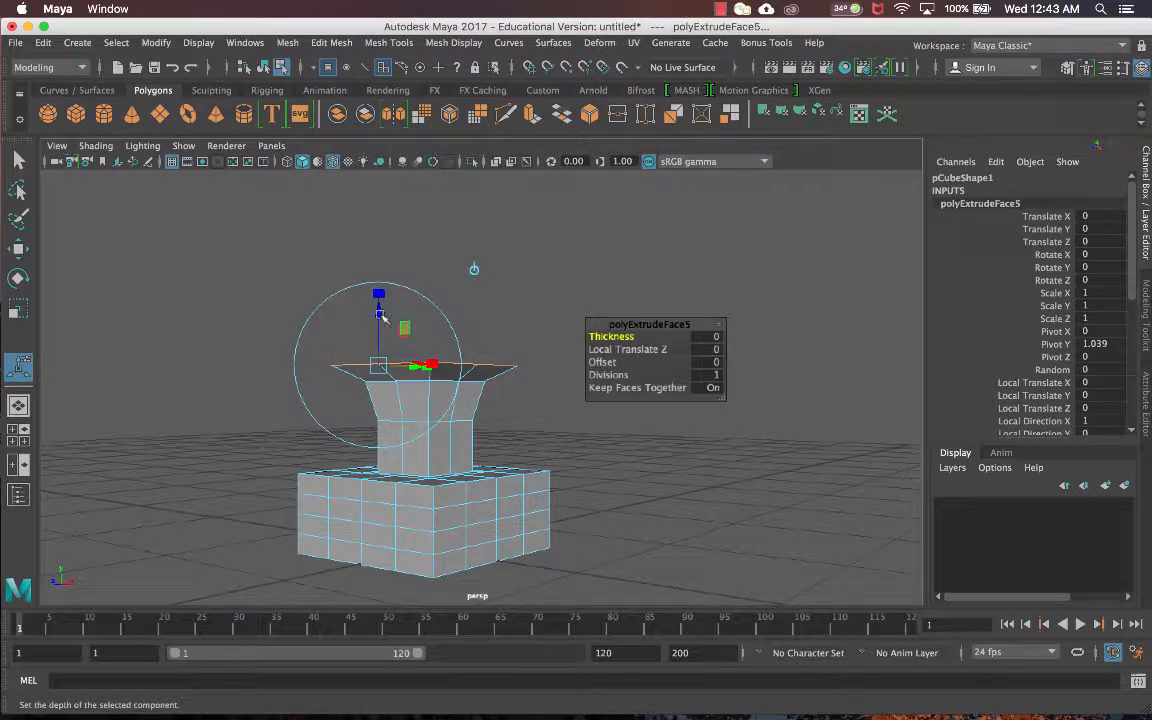
Extrude the rim's top faces upward by about 0.247, extrude them another 0.089 or so scaled inward to bevel the cap, and return to object mode.
key("ctrl+e")
left_click_drag(380, 309, 417, 310)
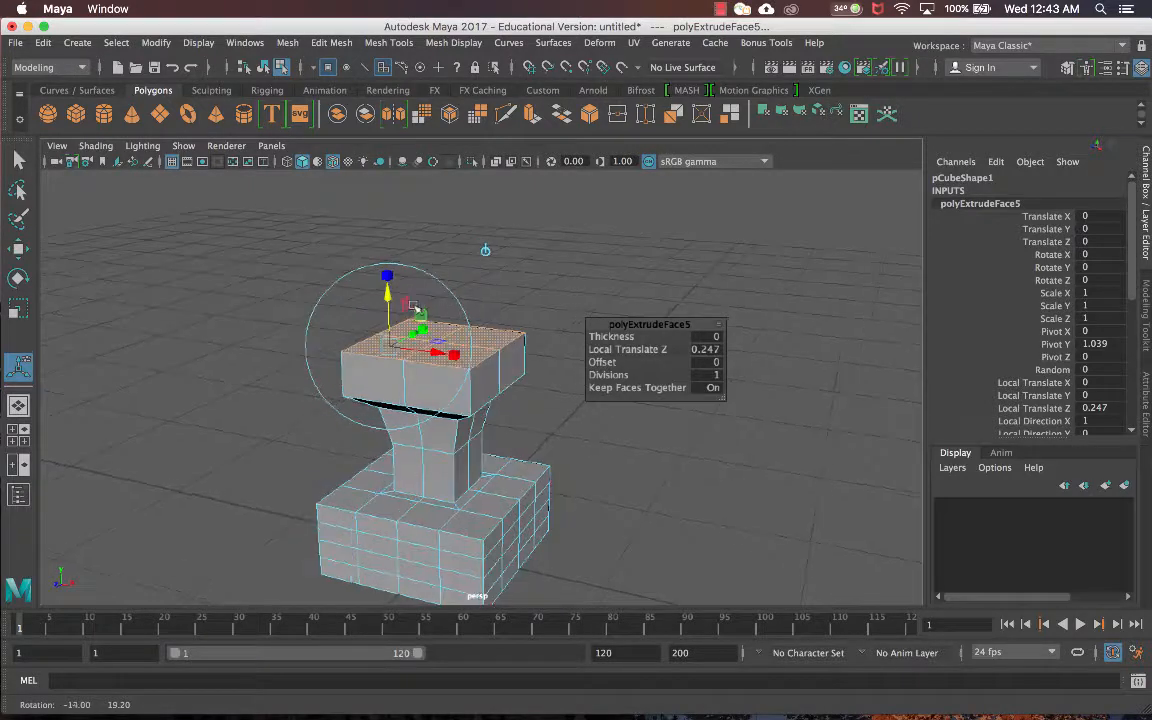
key("ctrl+e")
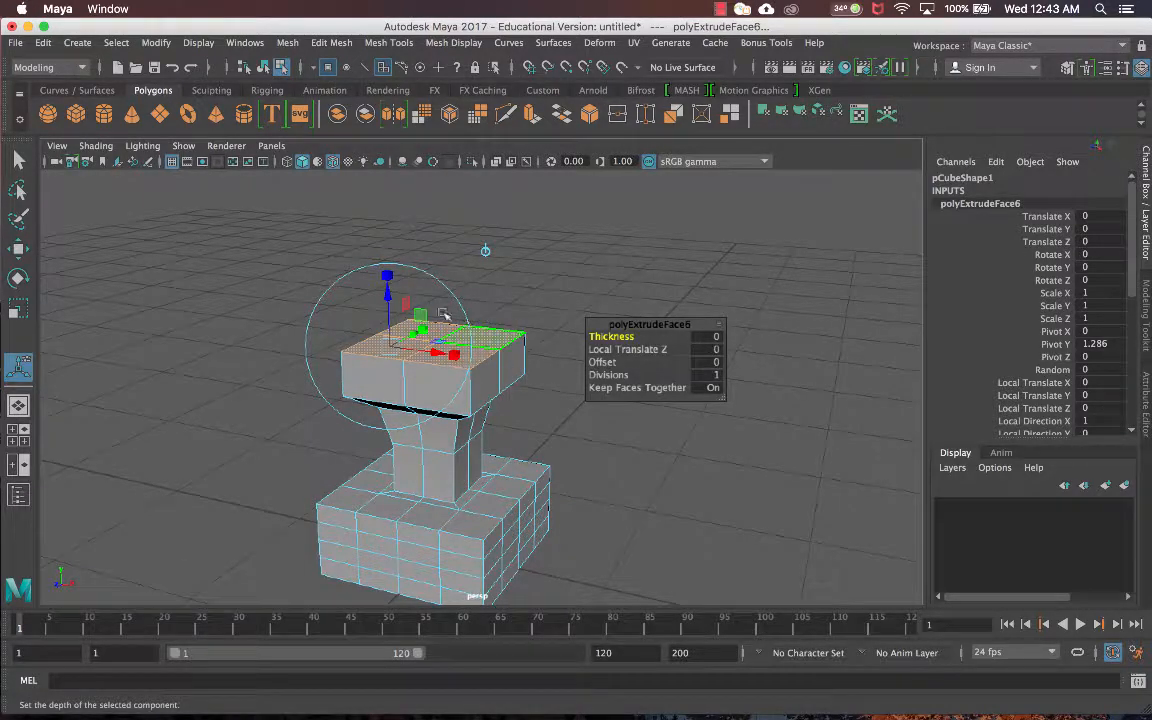
left_click_drag(389, 296, 391, 281)
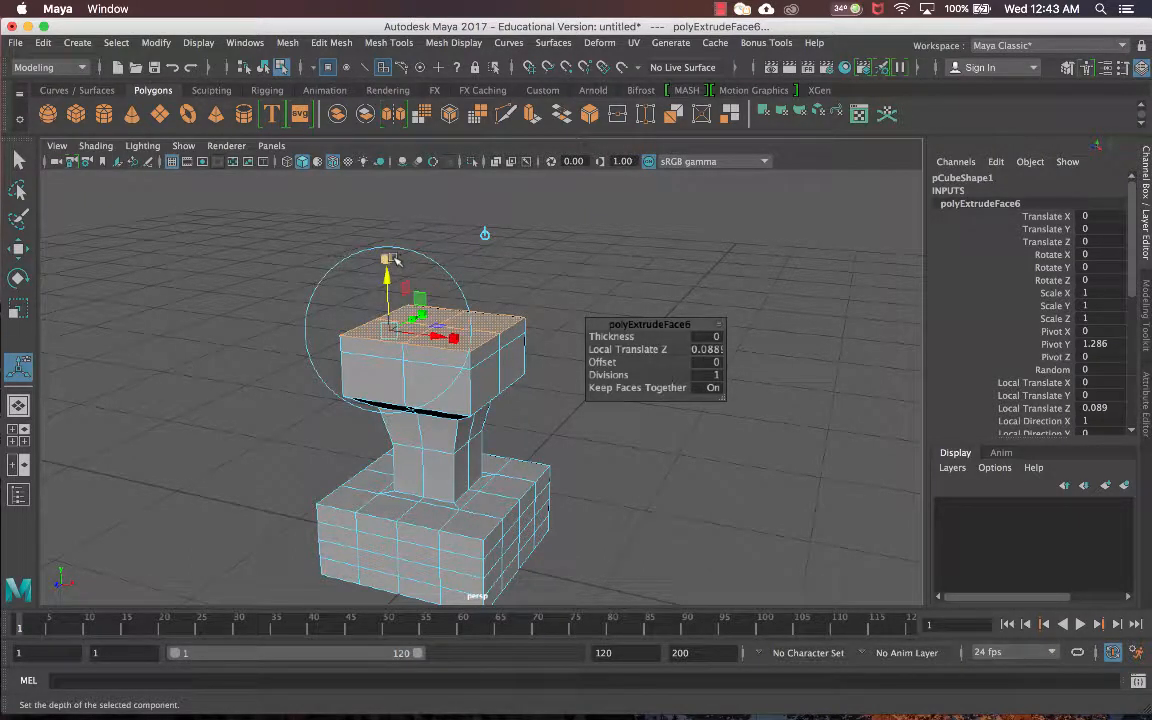
left_click_drag(393, 329, 363, 337)
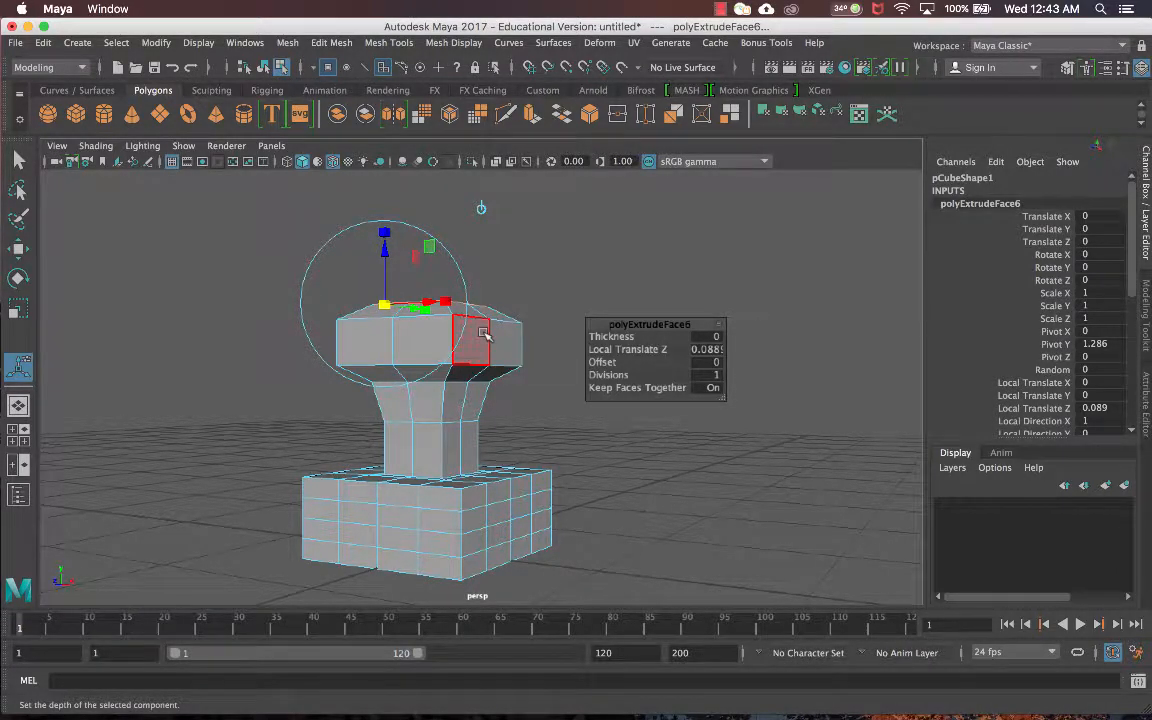
key("q")
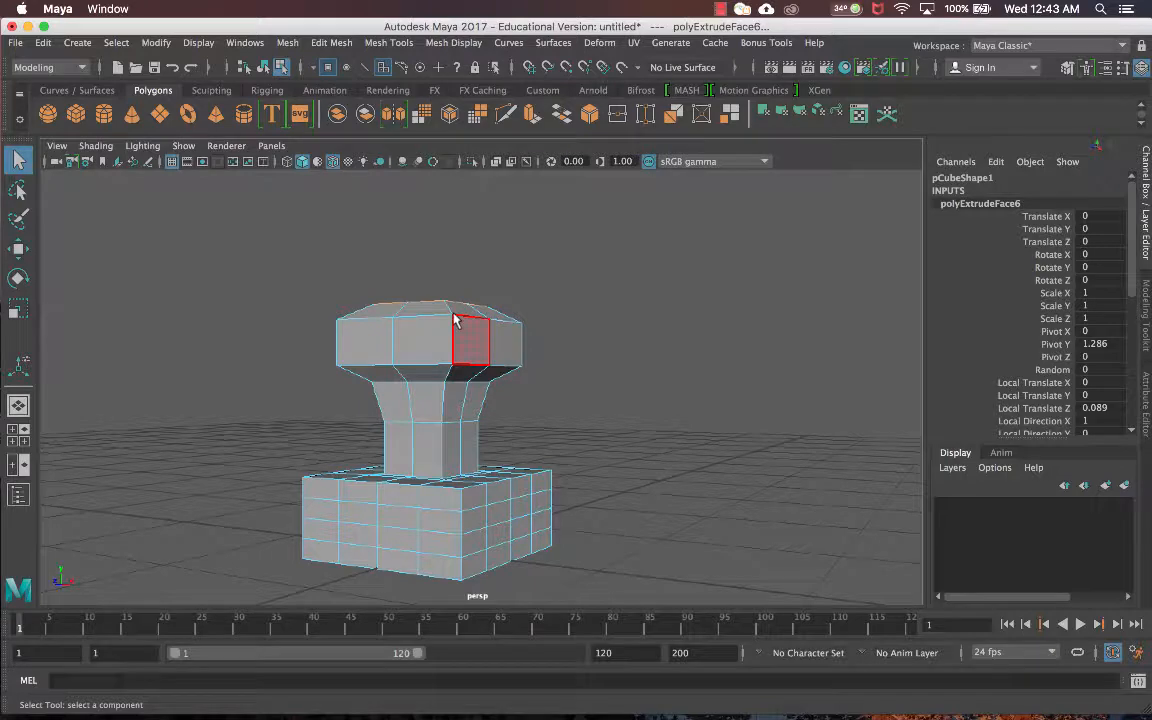
right_click_drag(444, 262, 516, 237)
left_click(547, 268)
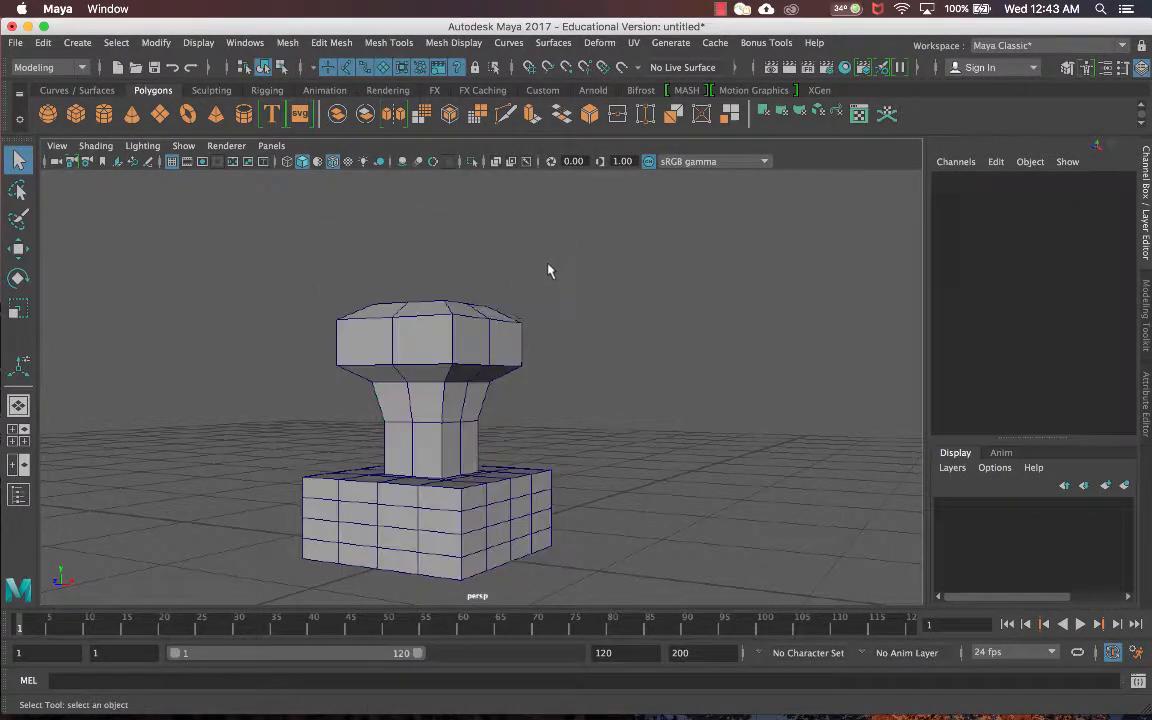
Preview the pedestal as a smoothed mesh and examine its rounded shape from several angles.
scroll(543, 274, "down", 5)
left_click_drag(543, 275, 584, 320, "alt")
scroll(542, 312, "up", 3)
scroll(542, 312, "up", 3)
middle_click_drag(526, 302, 483, 304, "alt")
left_click(428, 340)
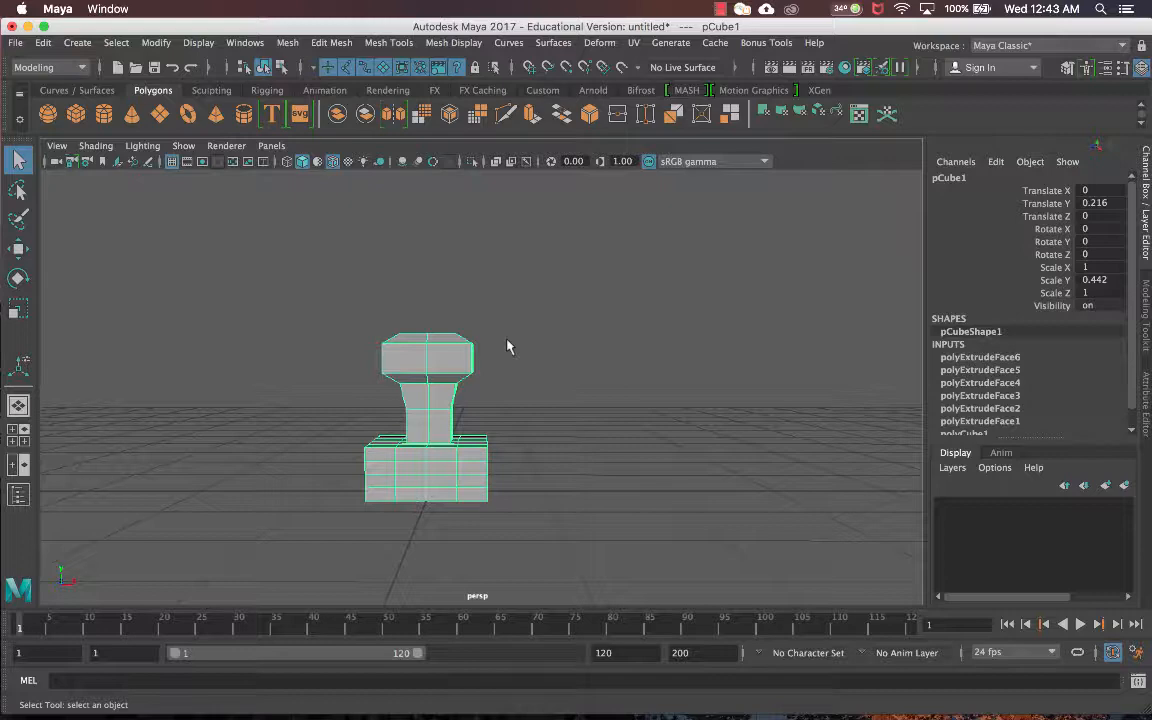
scroll(507, 347, "up", 5)
left_click_drag(507, 378, 443, 412, "alt")
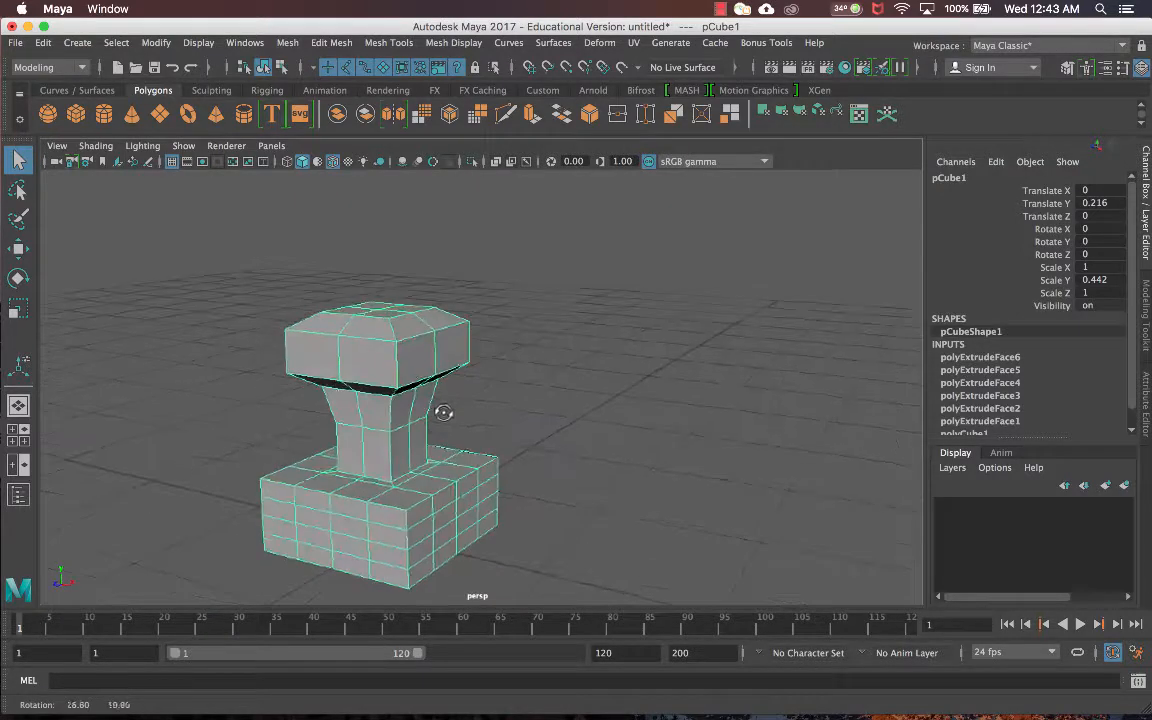
middle_click_drag(443, 412, 507, 378, "alt")
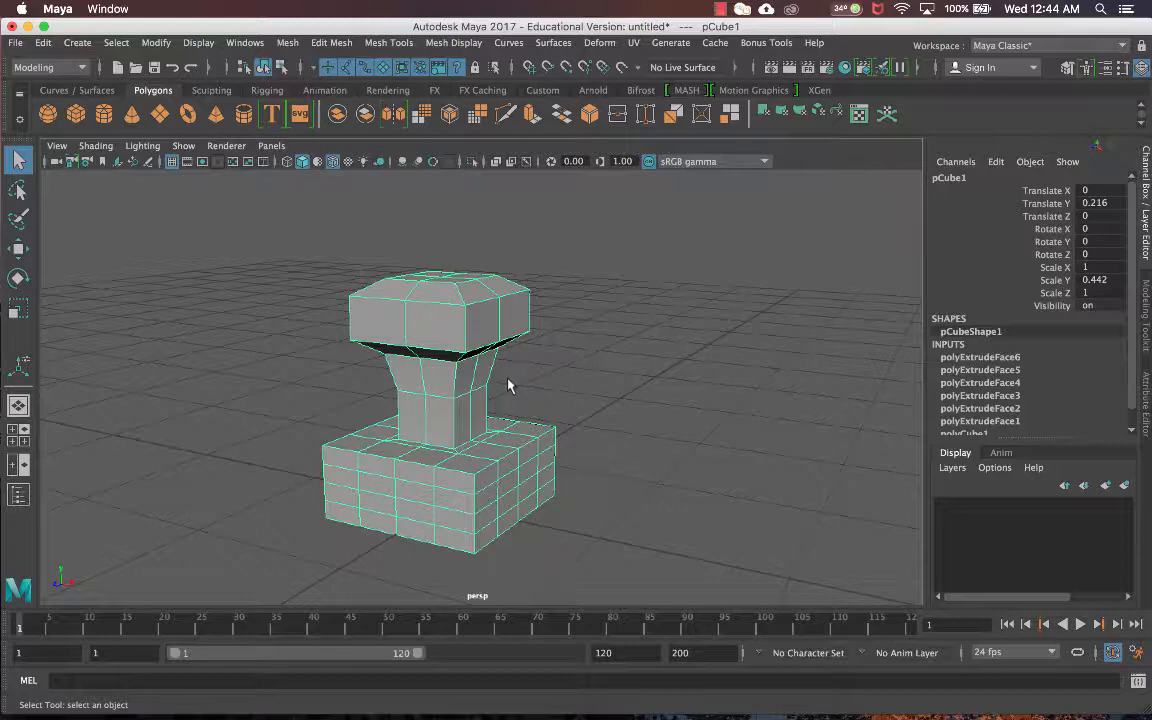
key("3")
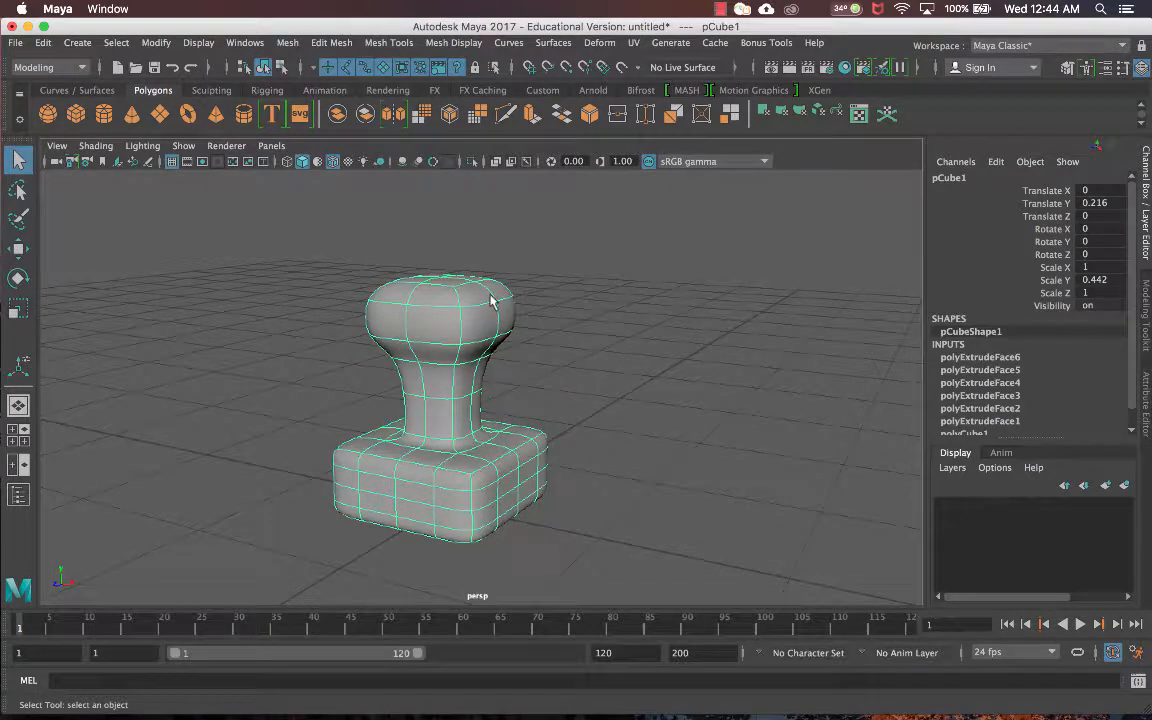
scroll(491, 300, "up", 5)
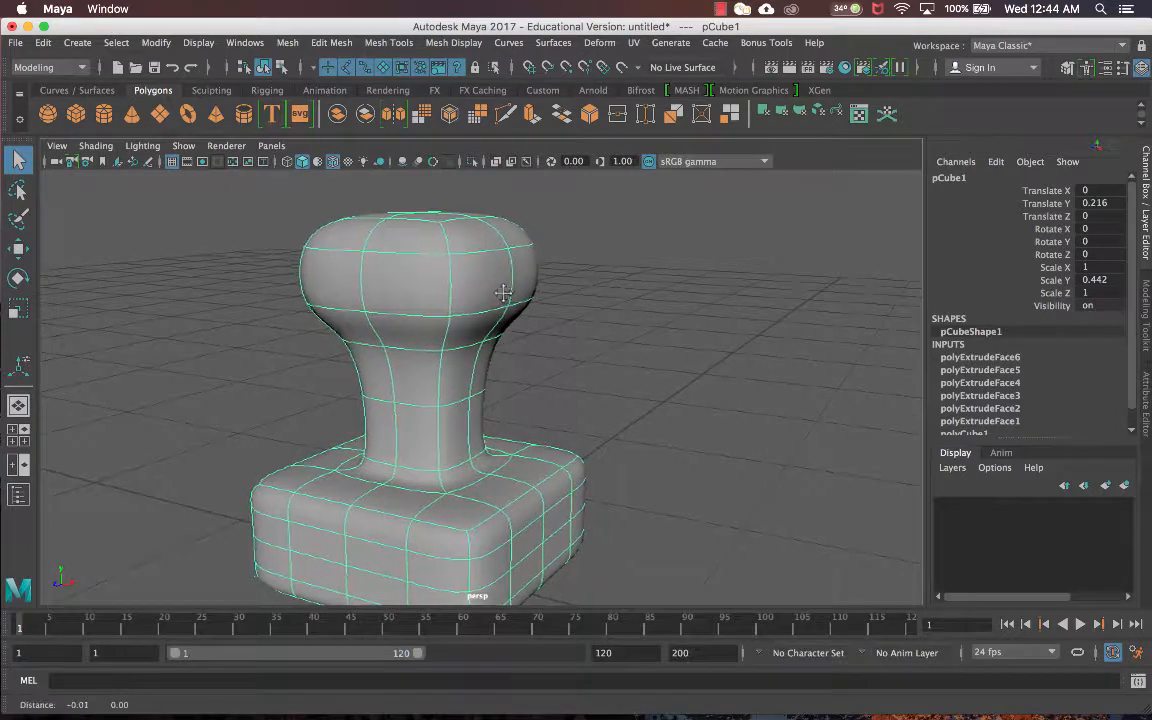
left_click_drag(540, 269, 548, 330, "alt")
left_click(626, 287)
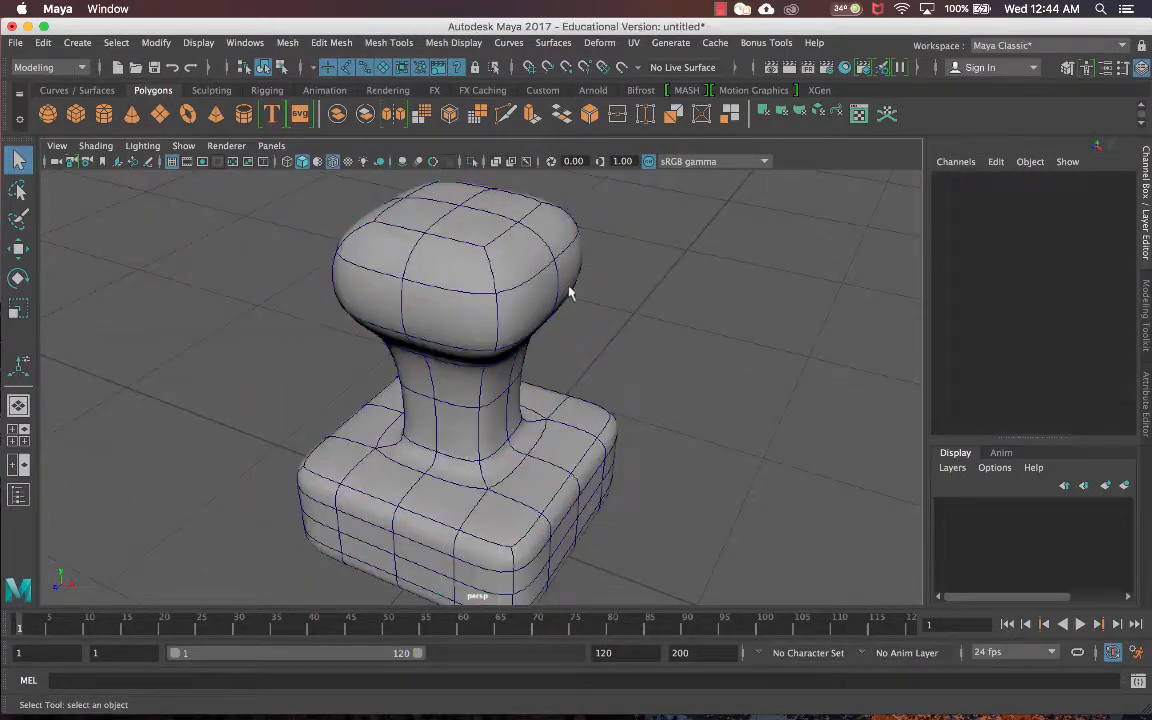
left_click_drag(560, 287, 518, 236, "alt")
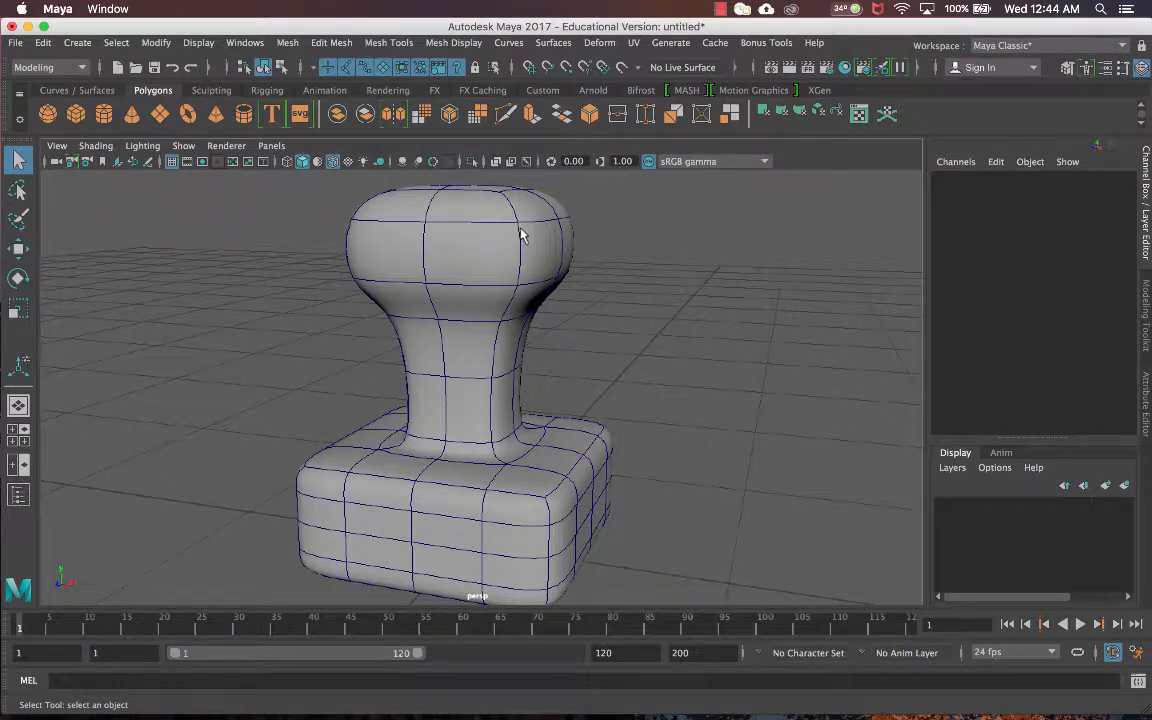
Compare the pedestal's smoothed preview with its original faceted display several times, finishing on the faceted display.
left_click(516, 235)
key("1")
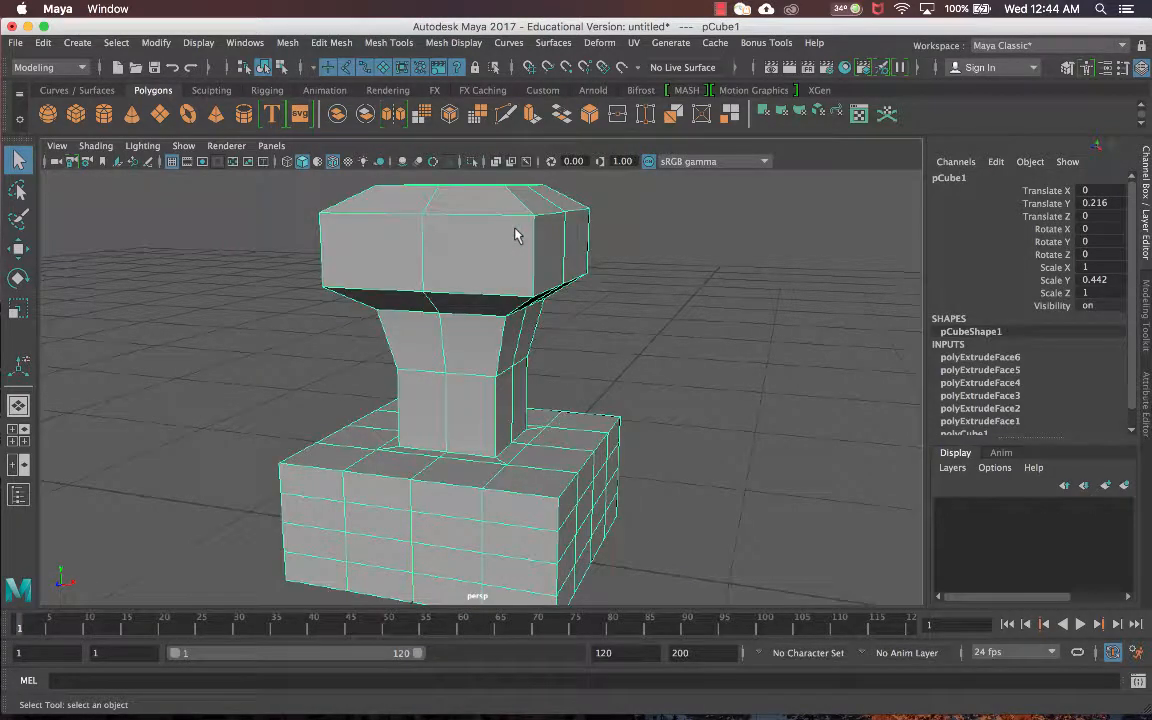
key("3")
key("1")
key("3")
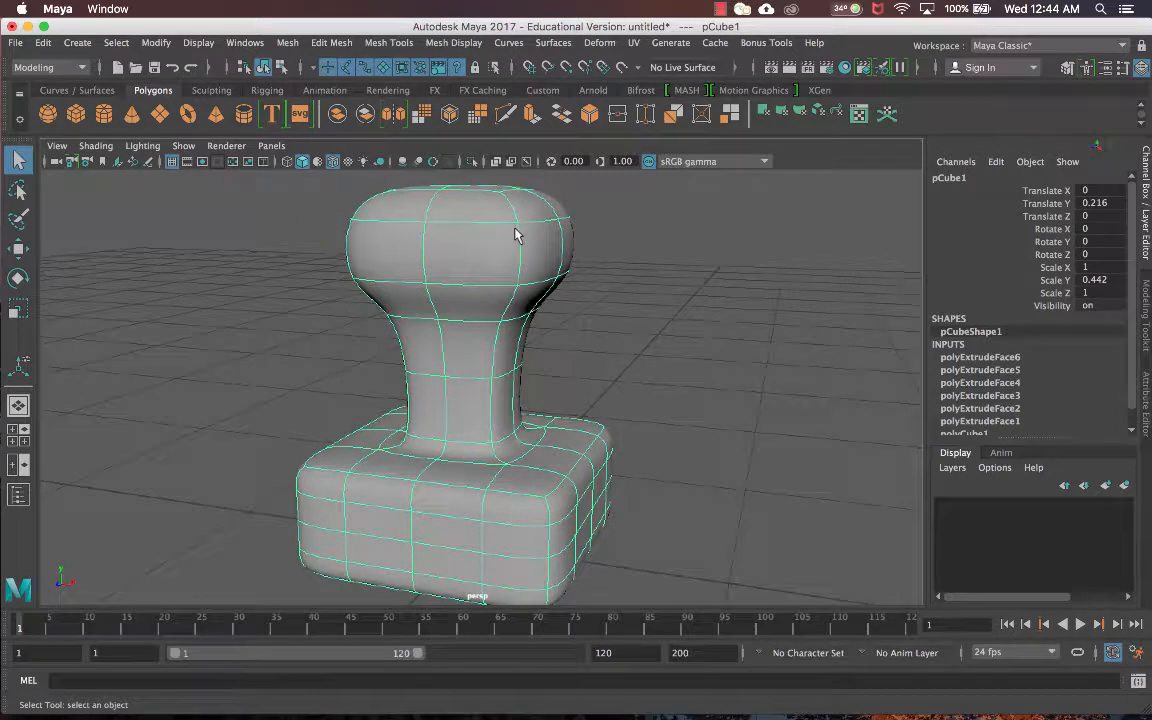
key("1")
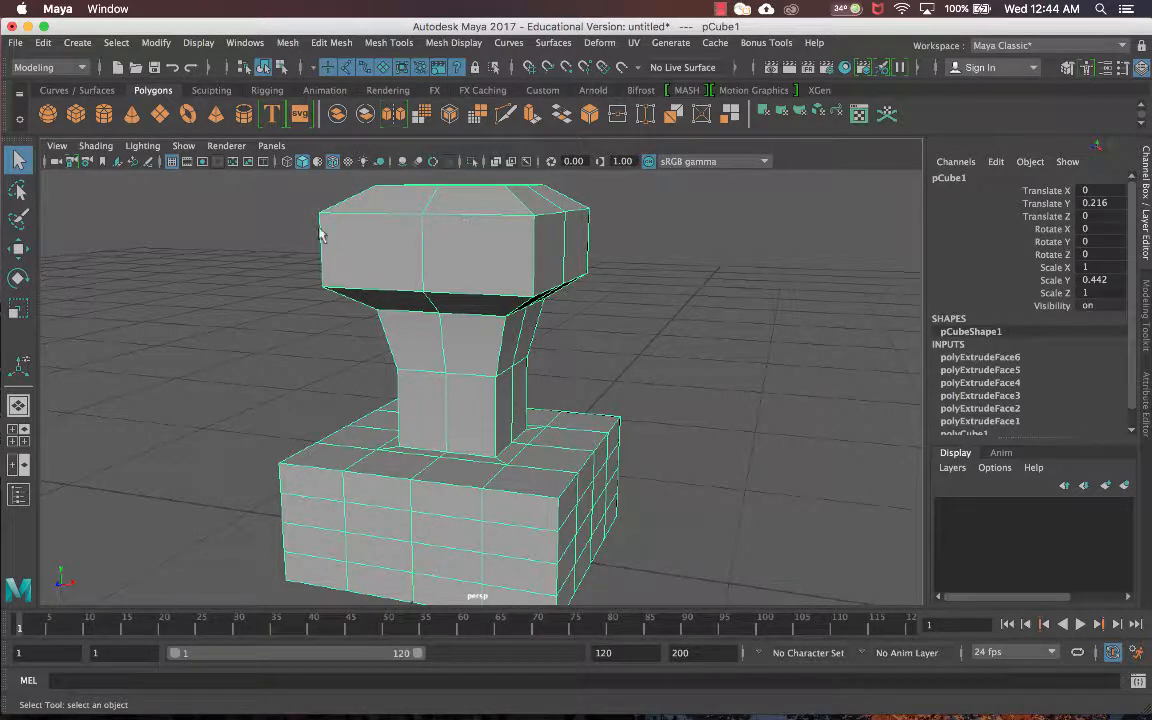
key("3")
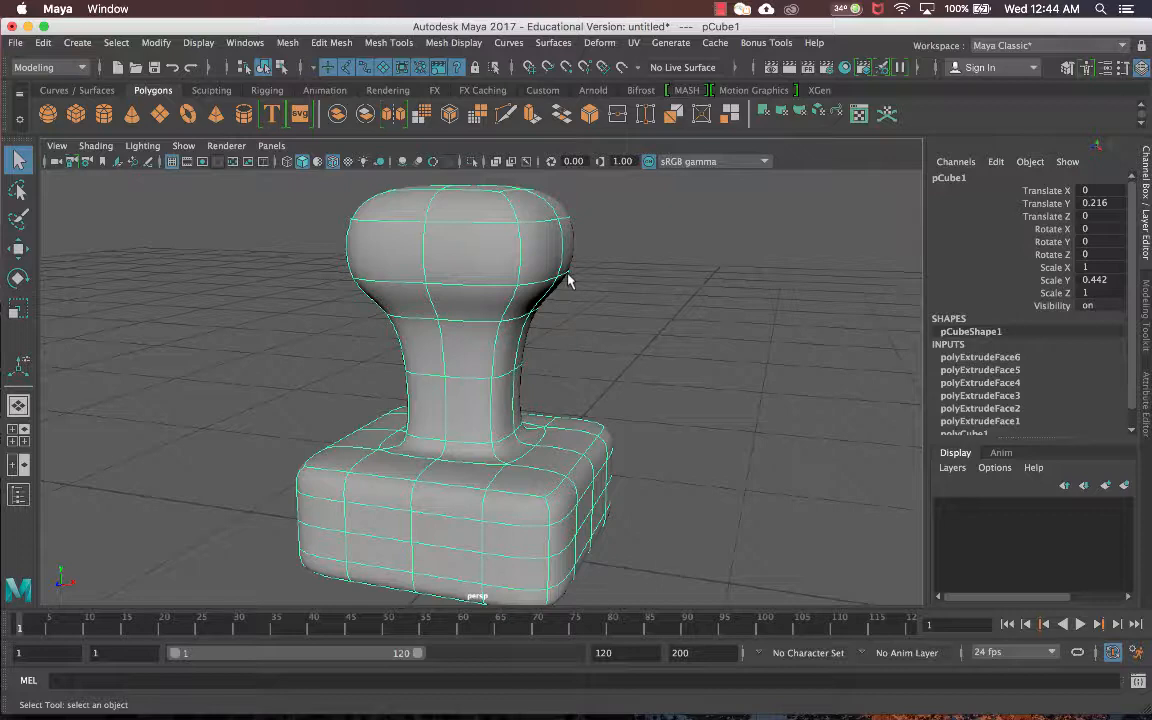
key("1")
Duplicate the pedestal and move the copy about 1.228 along X so it stands beside the original.
scroll(578, 291, "down", 5)
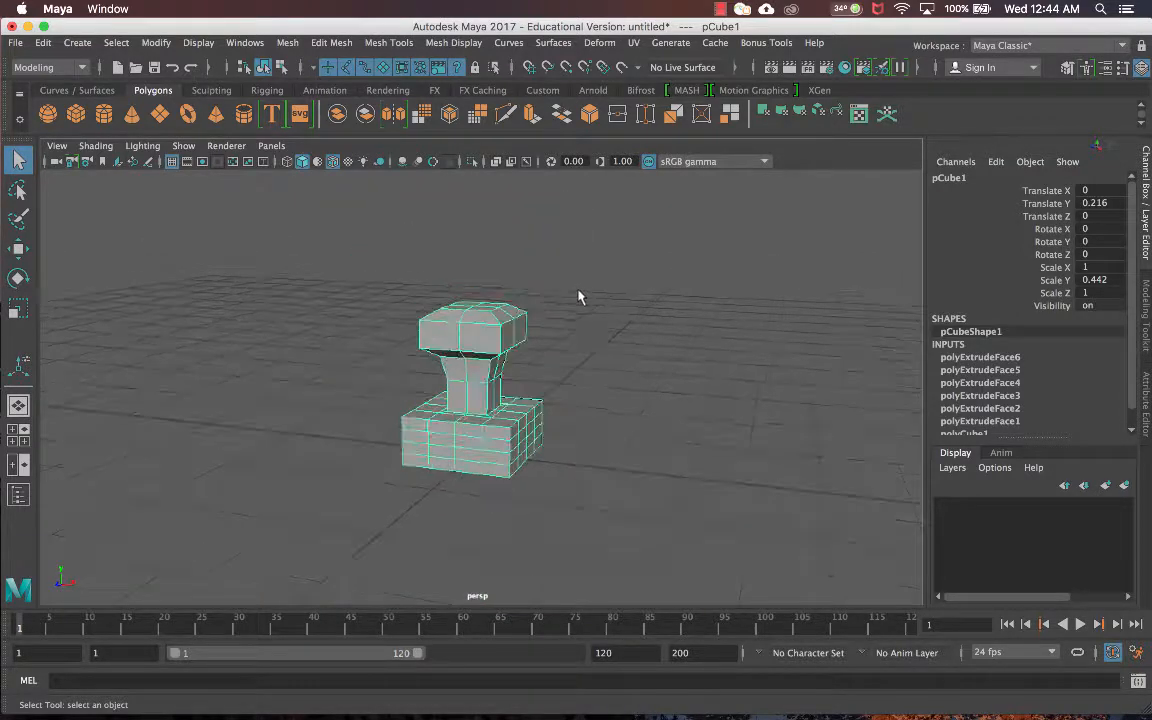
middle_click_drag(568, 319, 537, 306, "alt")
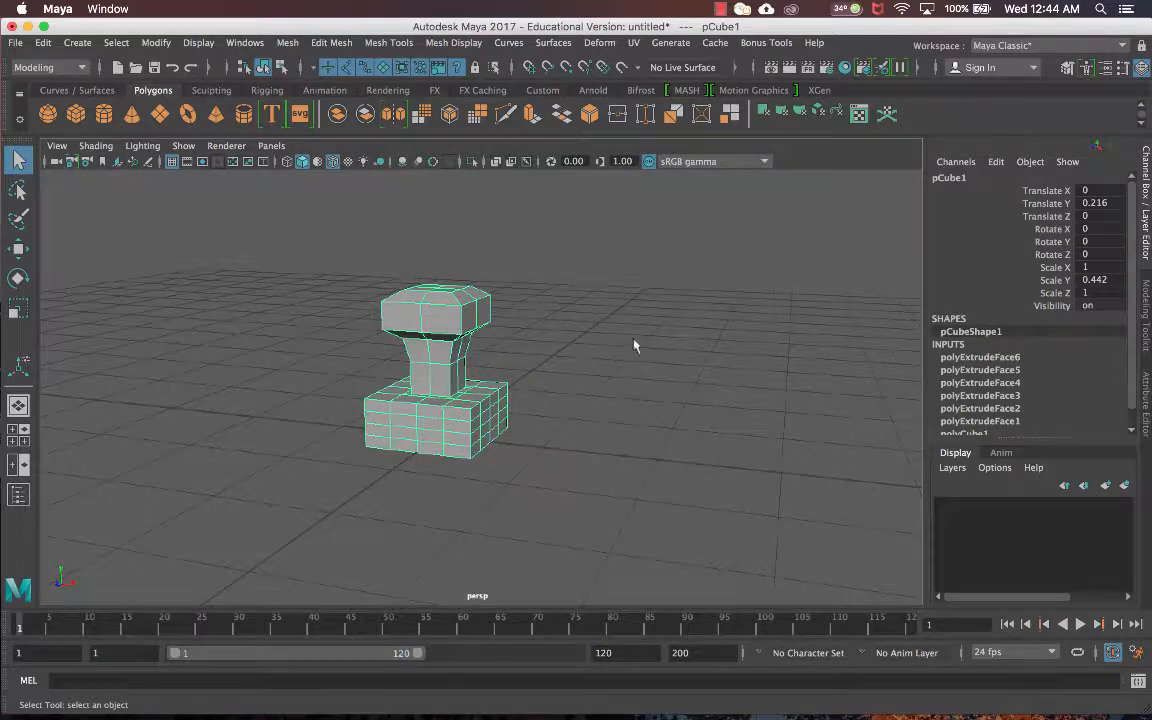
left_click(505, 287)
left_click(427, 320)
key("super+d")
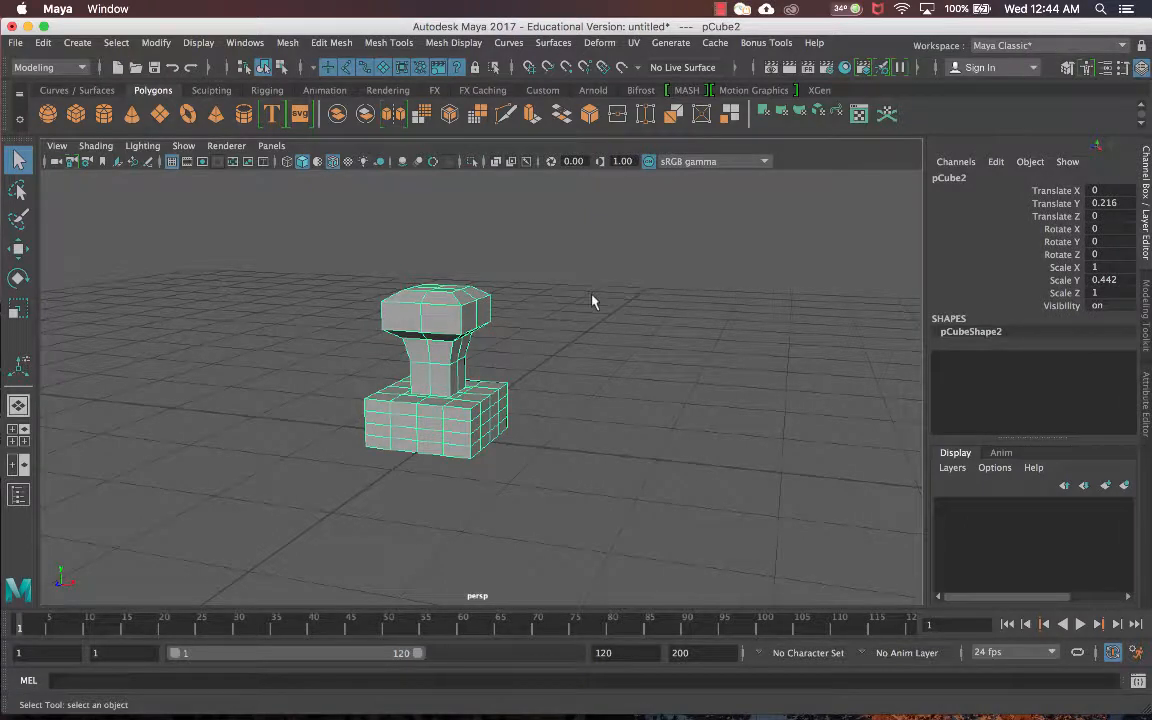
key("w")
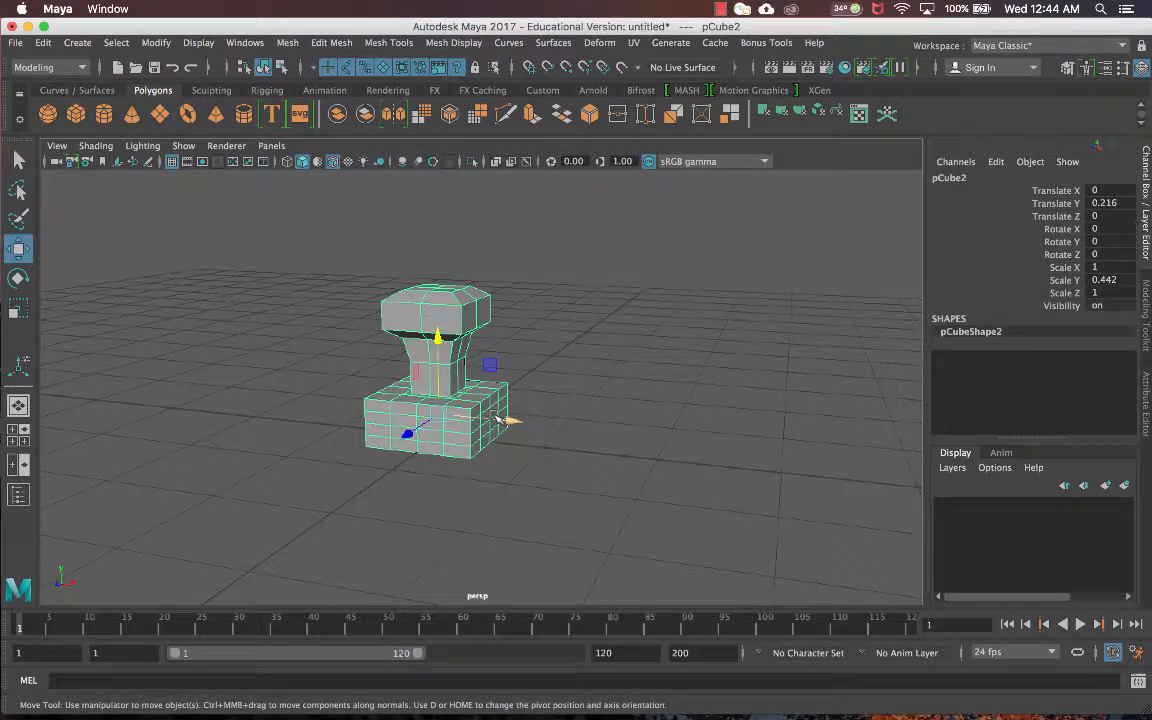
left_click_drag(508, 424, 686, 406)
middle_click_drag(686, 406, 638, 416, "alt")
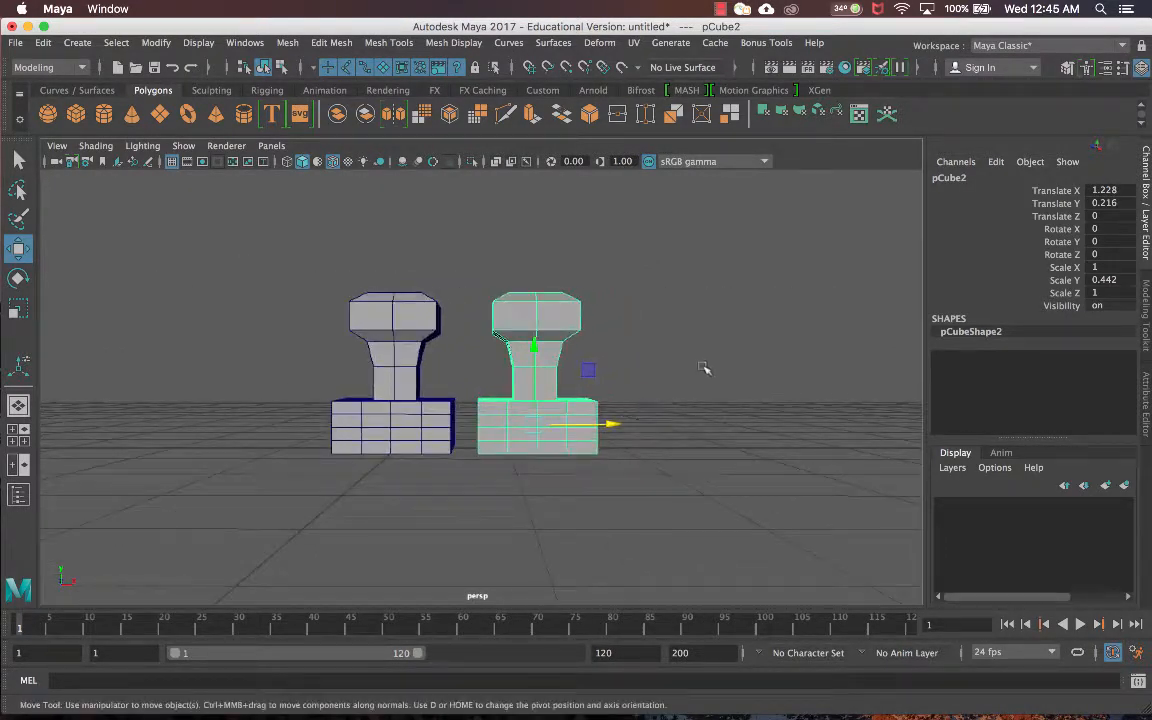
Insert an edge loop around the copied pedestal's base, close to one of its vertical corners.
left_click(706, 368)
scroll(668, 373, "up", 3)
scroll(668, 373, "up", 3)
left_click_drag(712, 334, 668, 368, "alt")
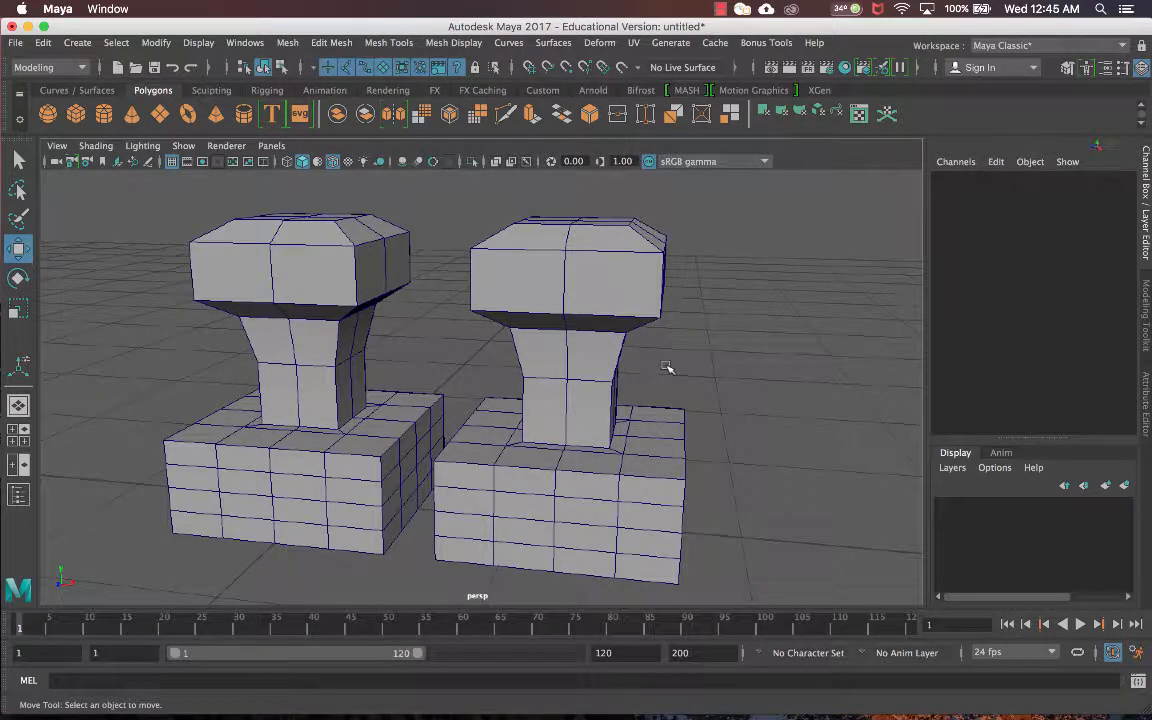
left_click(603, 305)
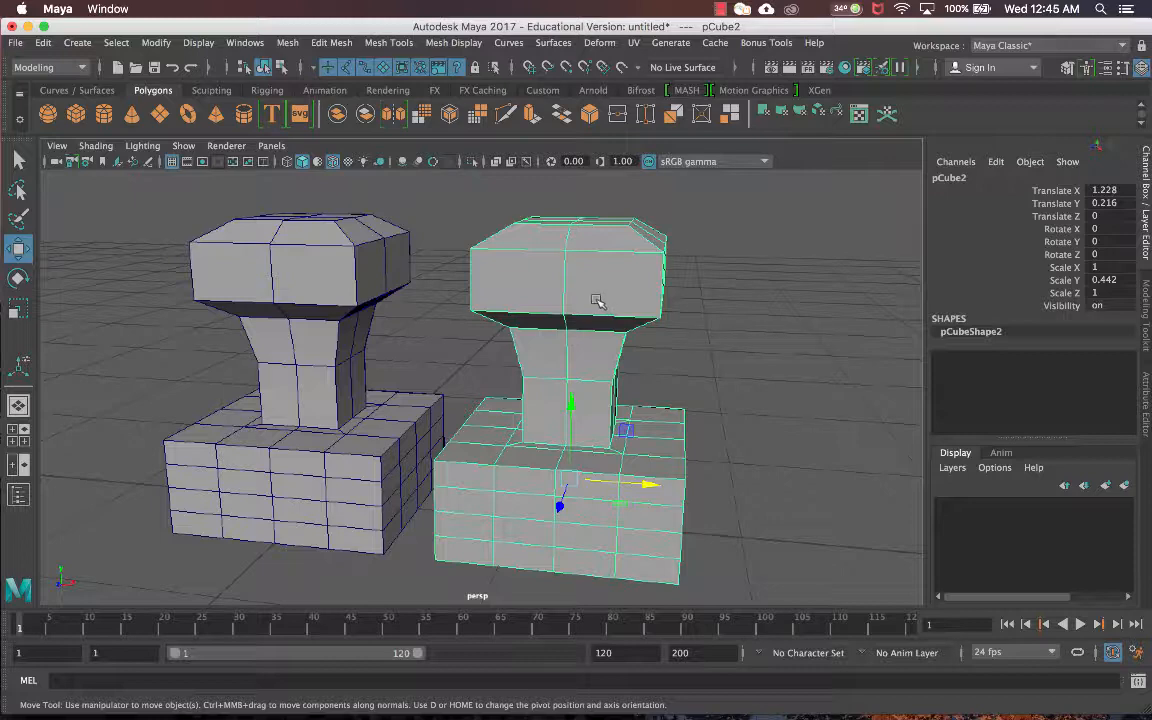
scroll(598, 303, "up", 3)
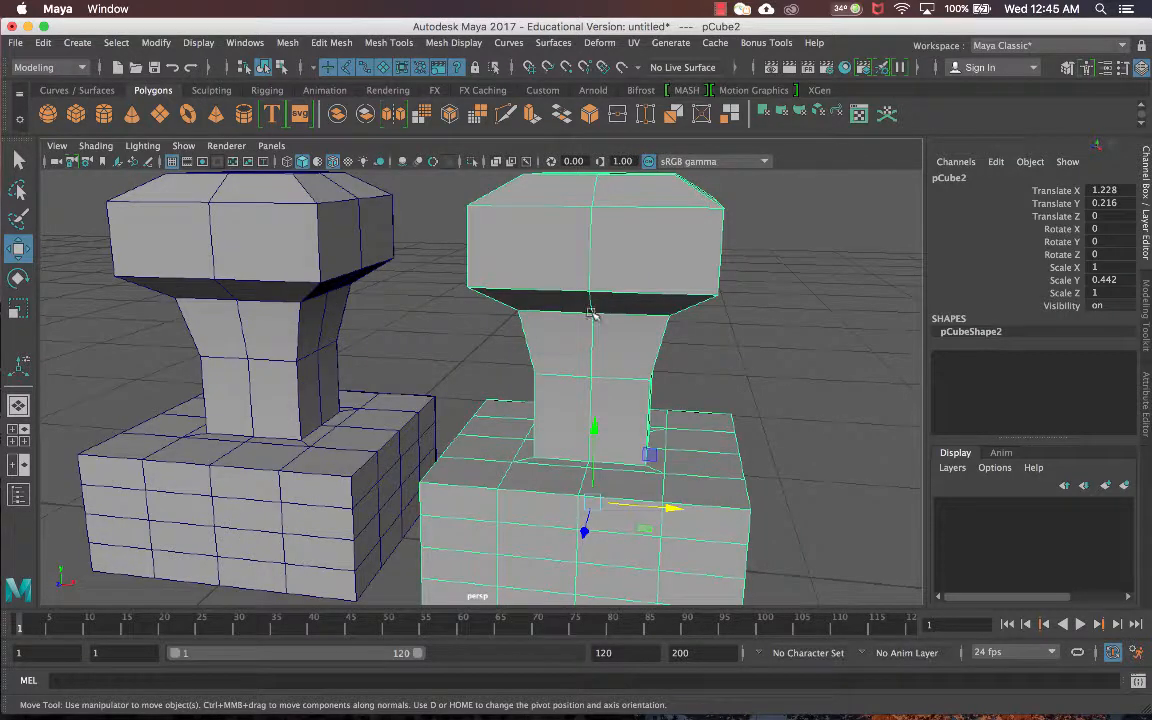
left_click_drag(565, 308, 569, 288, "alt")
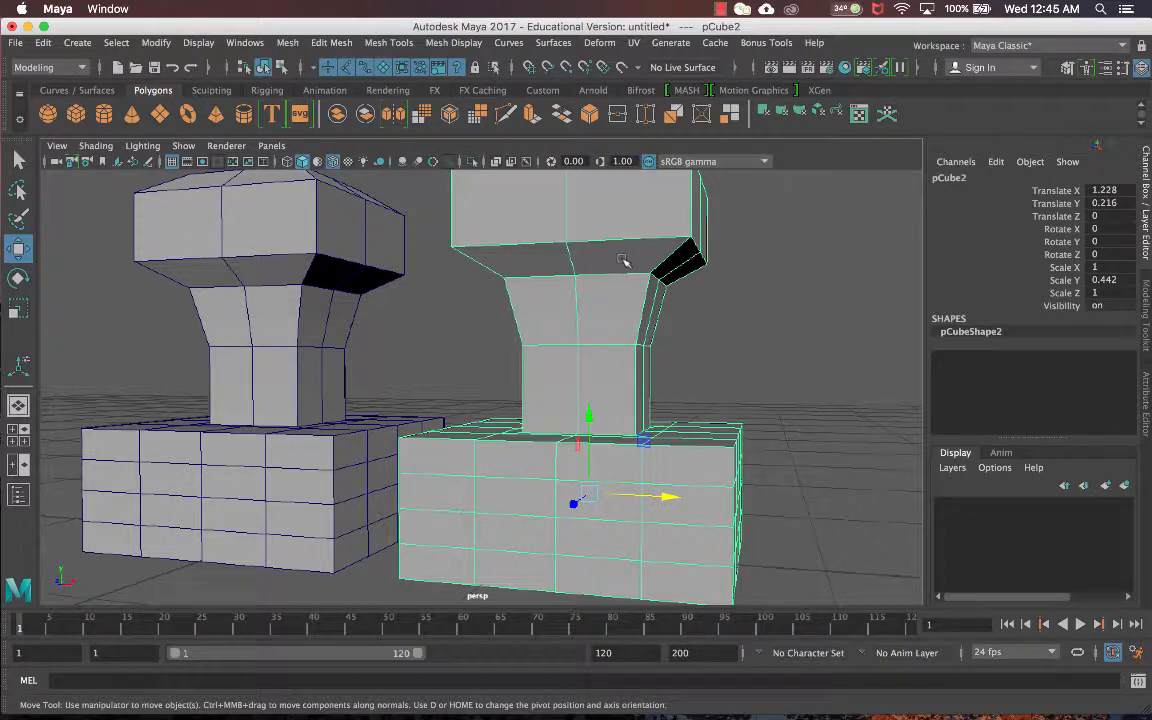
right_click(622, 261, "shift")
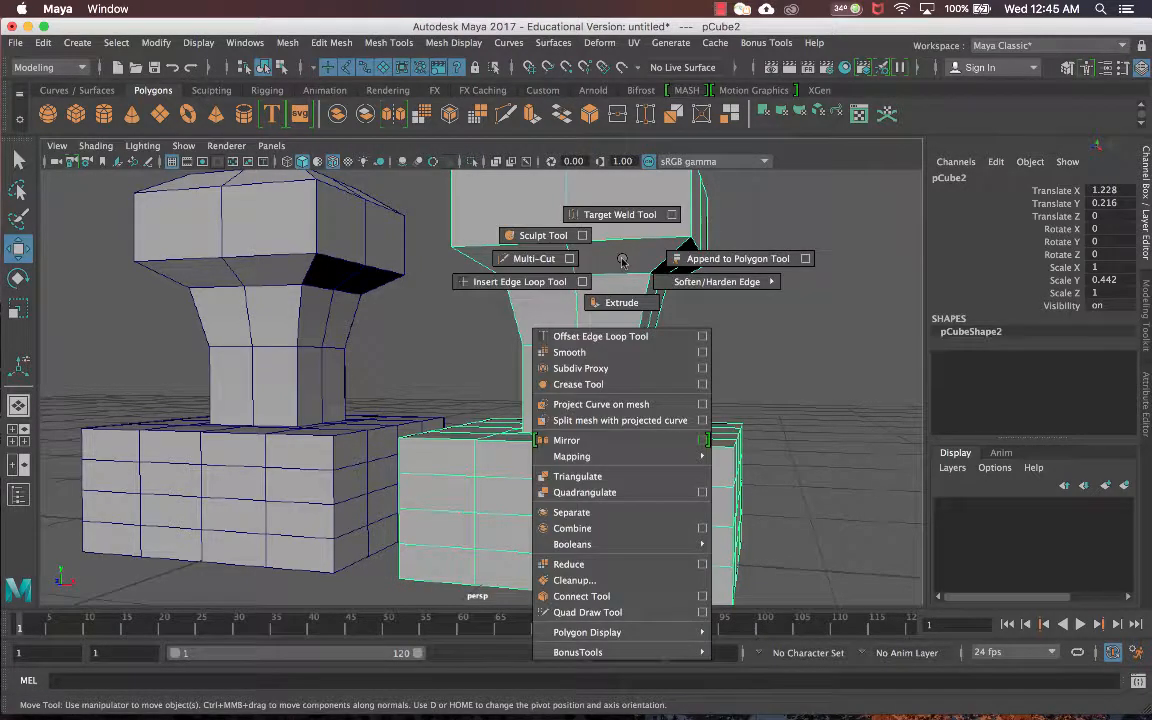
left_click(527, 287)
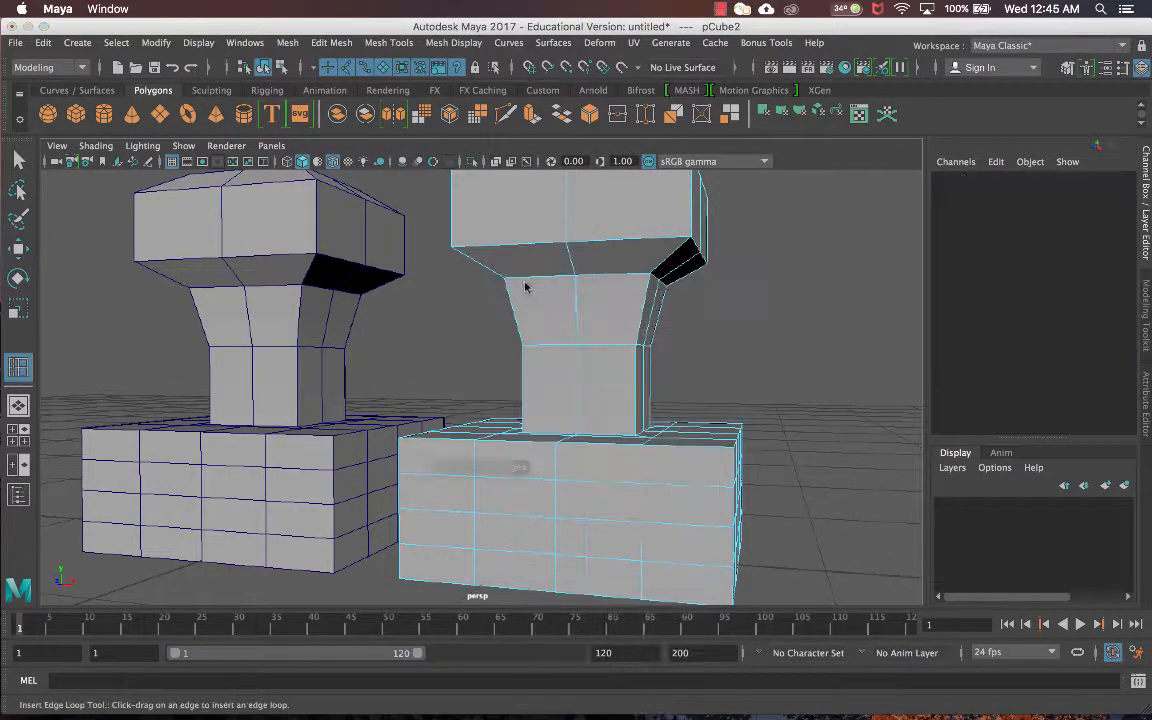
left_click_drag(555, 283, 557, 293, "alt")
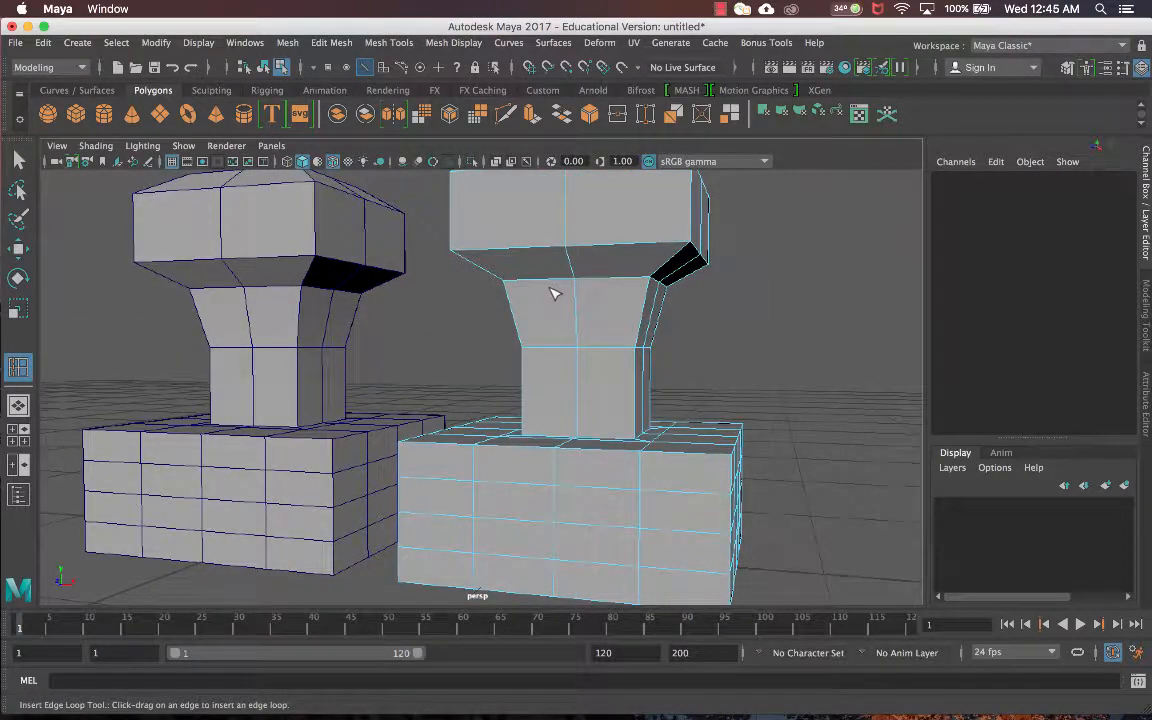
left_click_drag(640, 553, 630, 465, "alt")
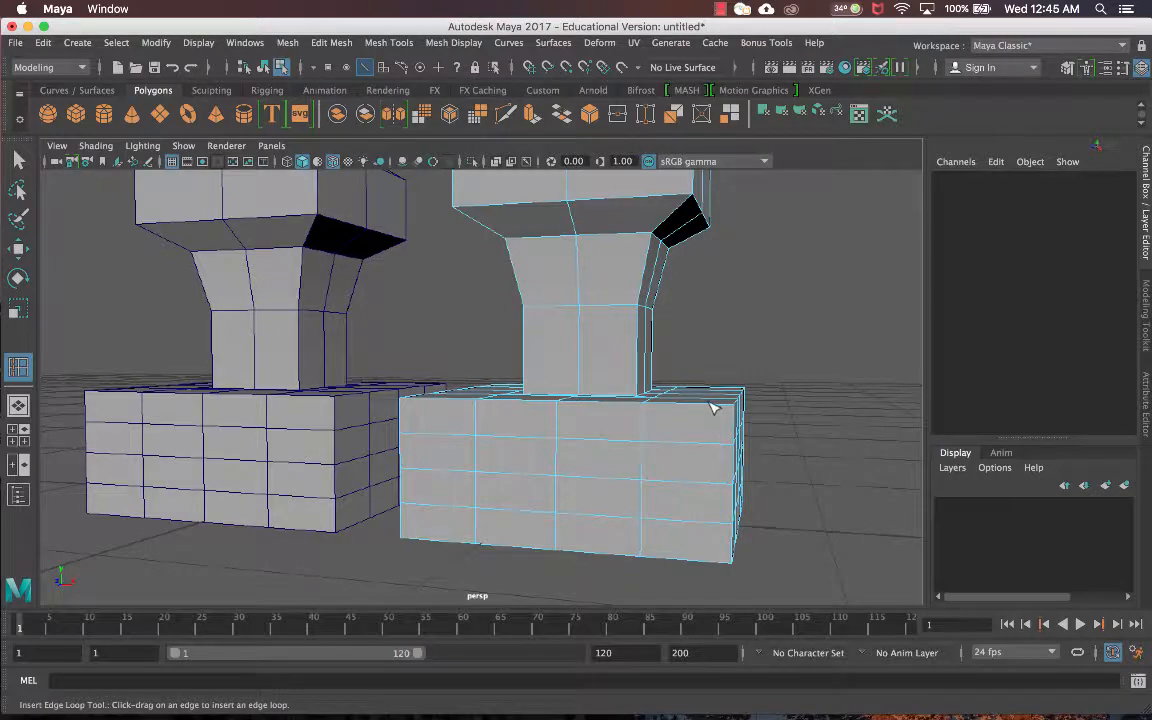
mouse_move(728, 458)
left_mouse_down("alt")
mouse_move(751, 463)
mouse_move(738, 449)
left_mouse_up("alt")
scroll(661, 429, "up", 6)
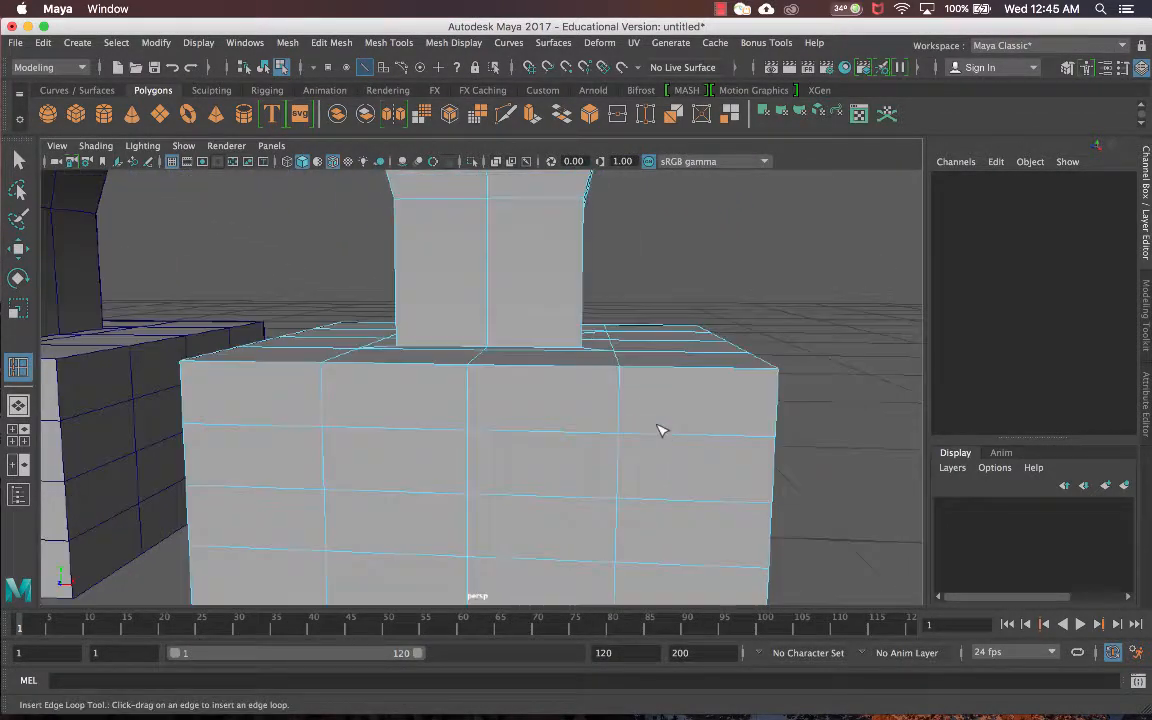
left_click_drag(661, 429, 649, 393, "alt")
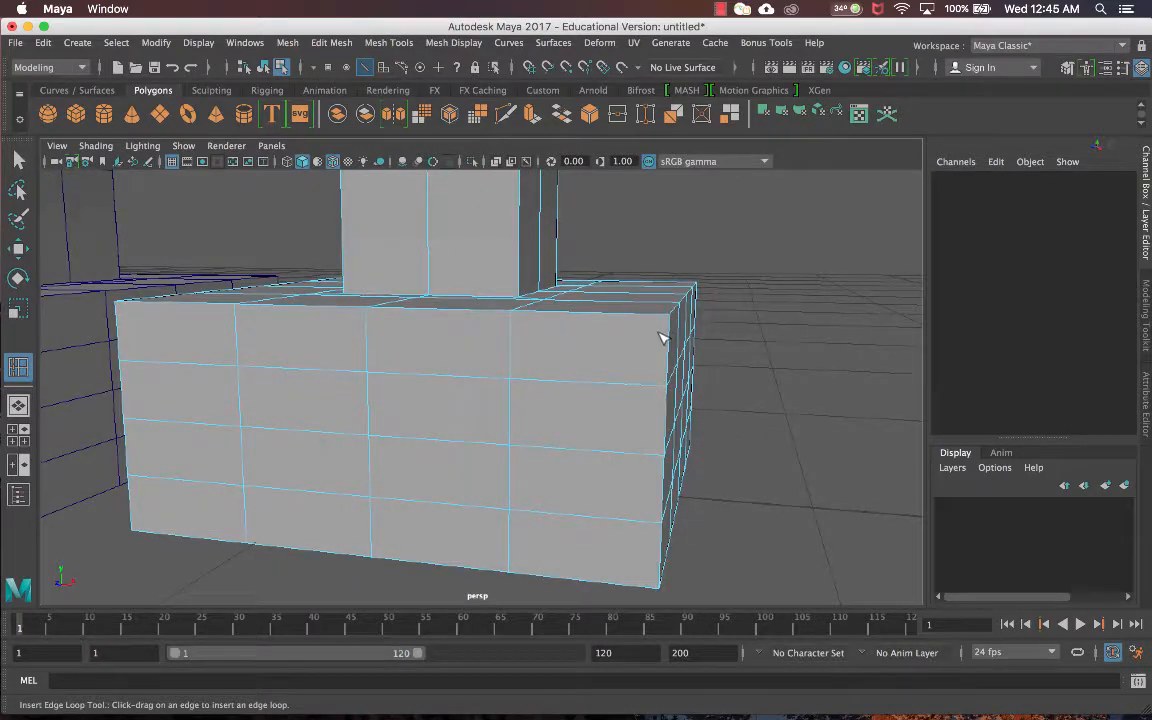
left_click_drag(659, 335, 697, 323, "alt")
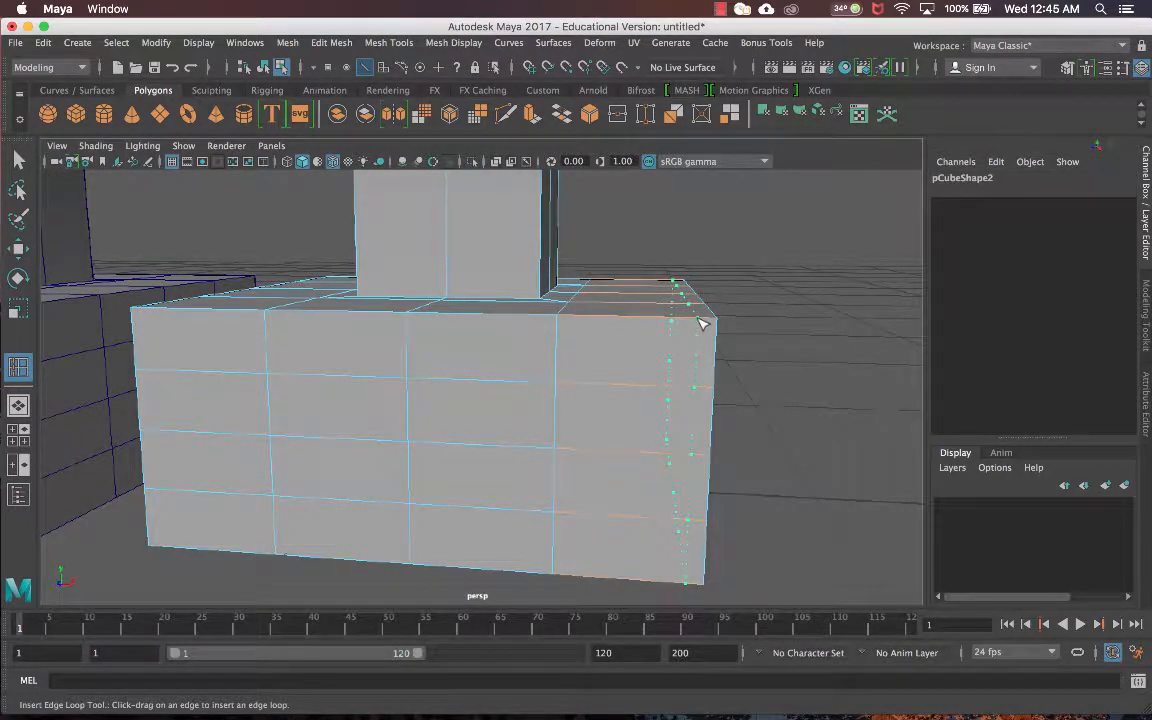
left_click_drag(701, 323, 600, 345)
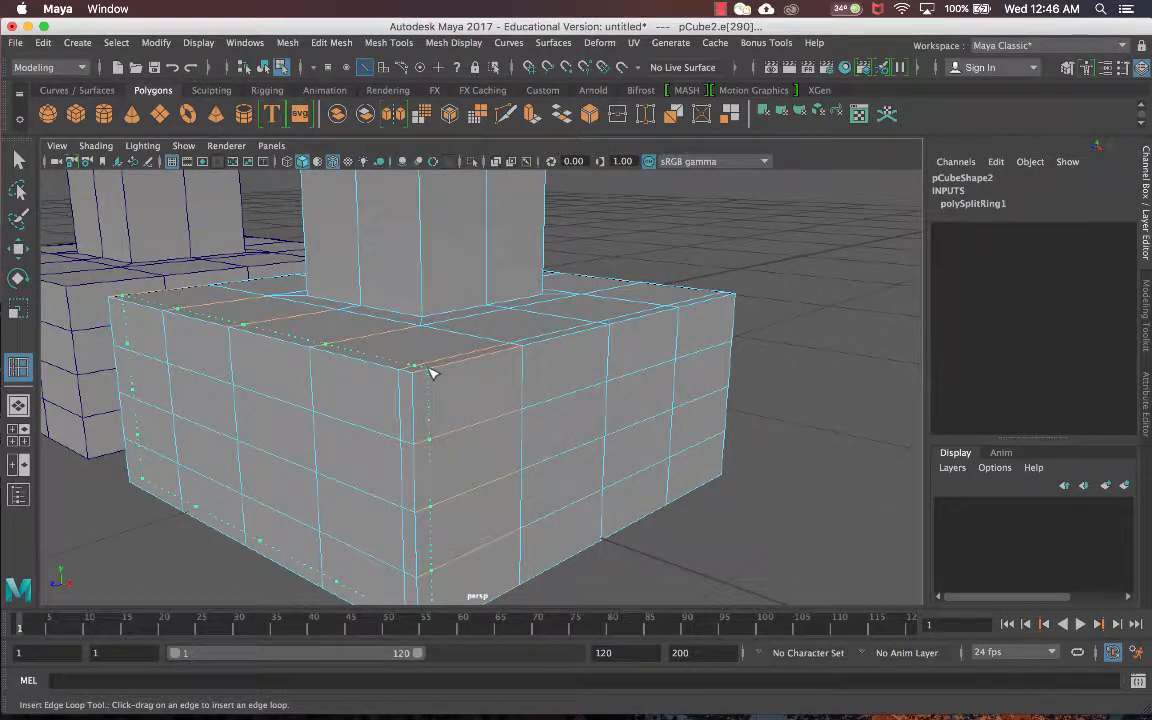
Insert edge loops close to the remaining three sides of the copy's base, undoing and redoing the misplaced one.
left_click_drag(430, 373, 436, 373)
left_click_drag(793, 378, 694, 365, "alt")
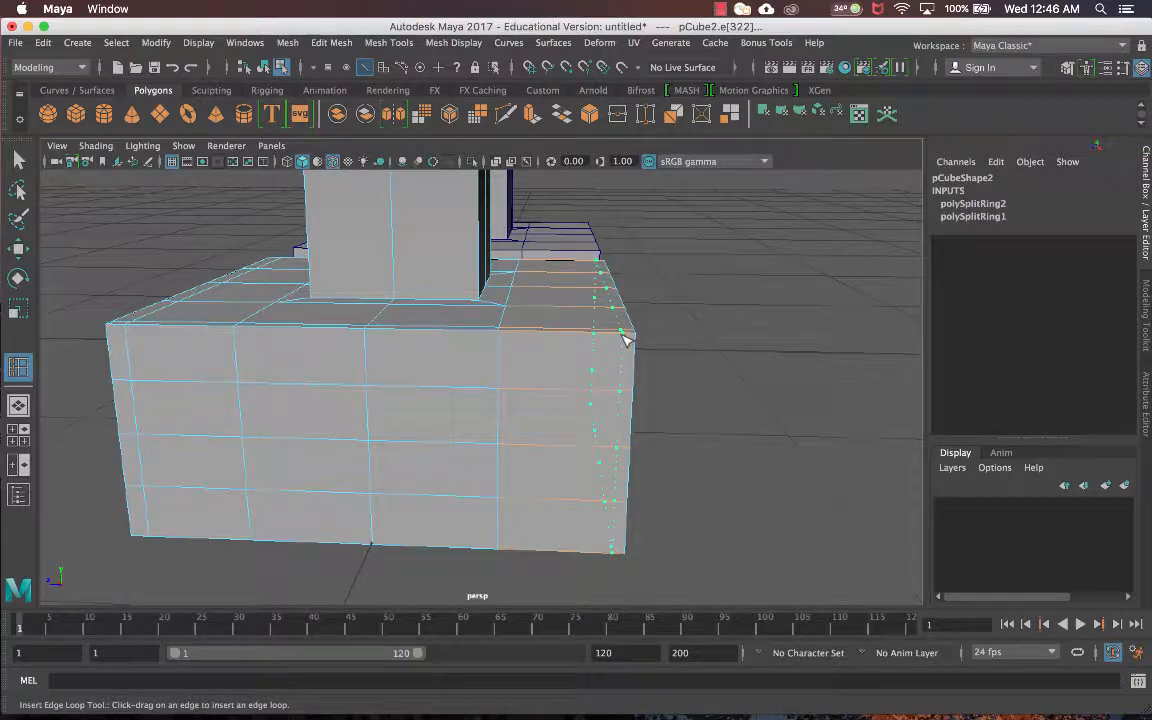
left_click(622, 340)
left_click_drag(243, 333, 460, 362, "alt")
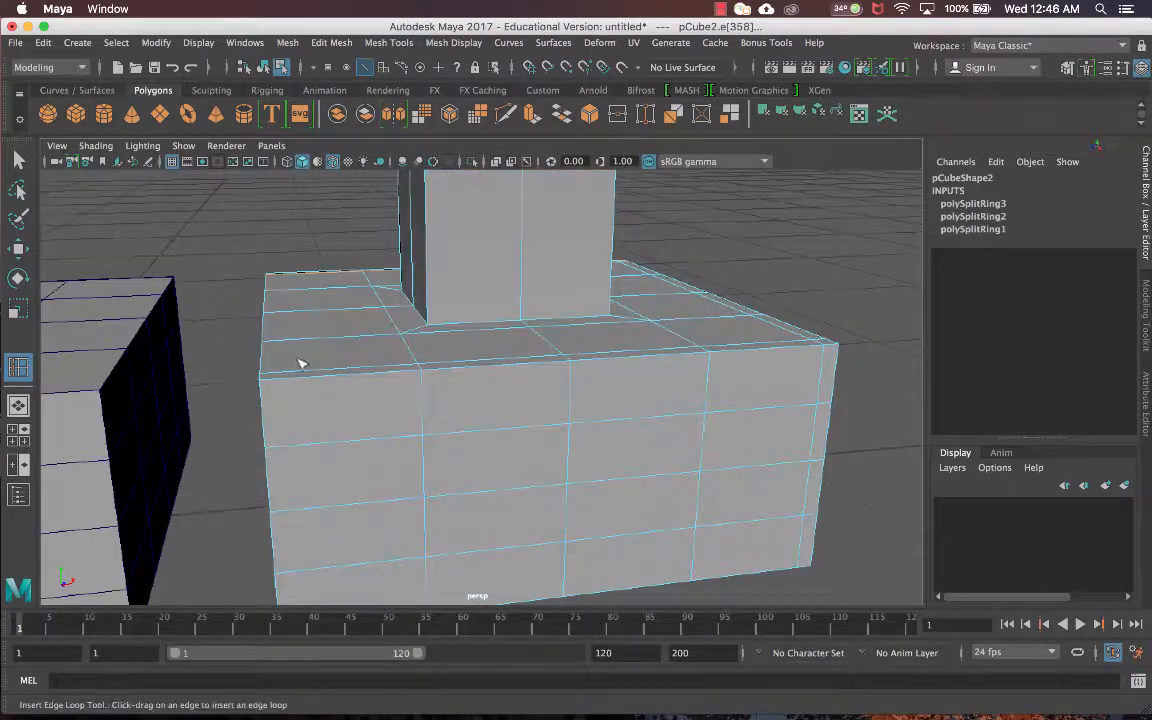
left_click(278, 383)
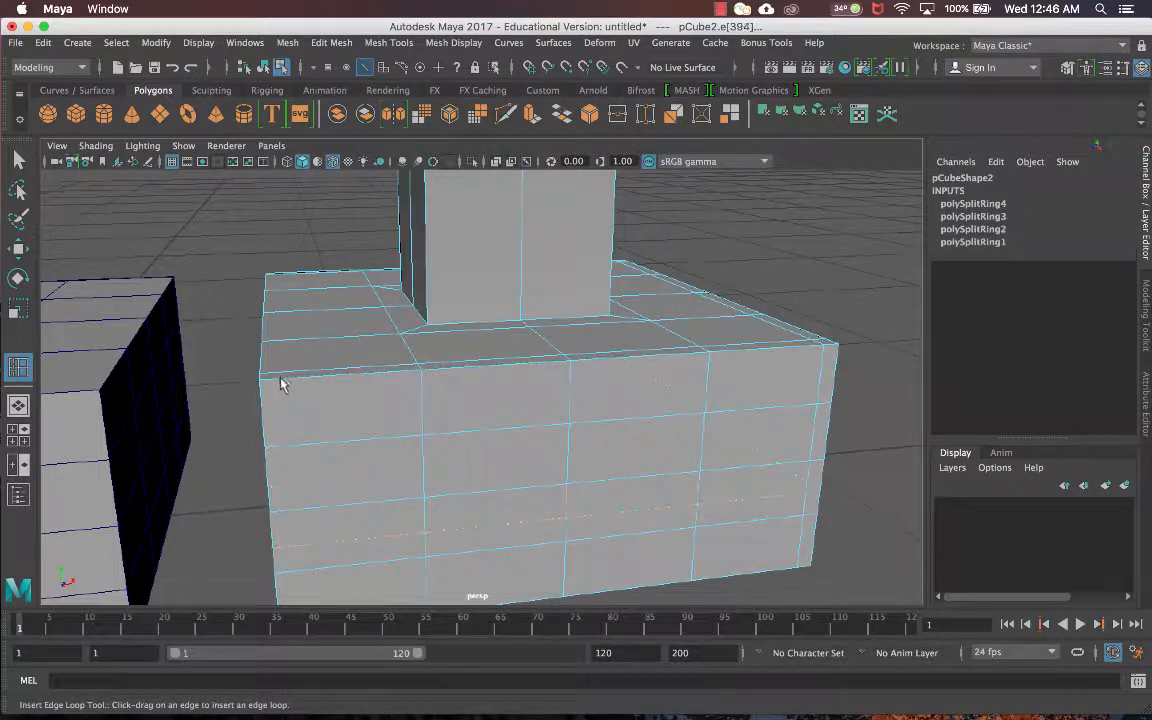
key("super+z")
left_click_drag(283, 382, 279, 383)
key("q")
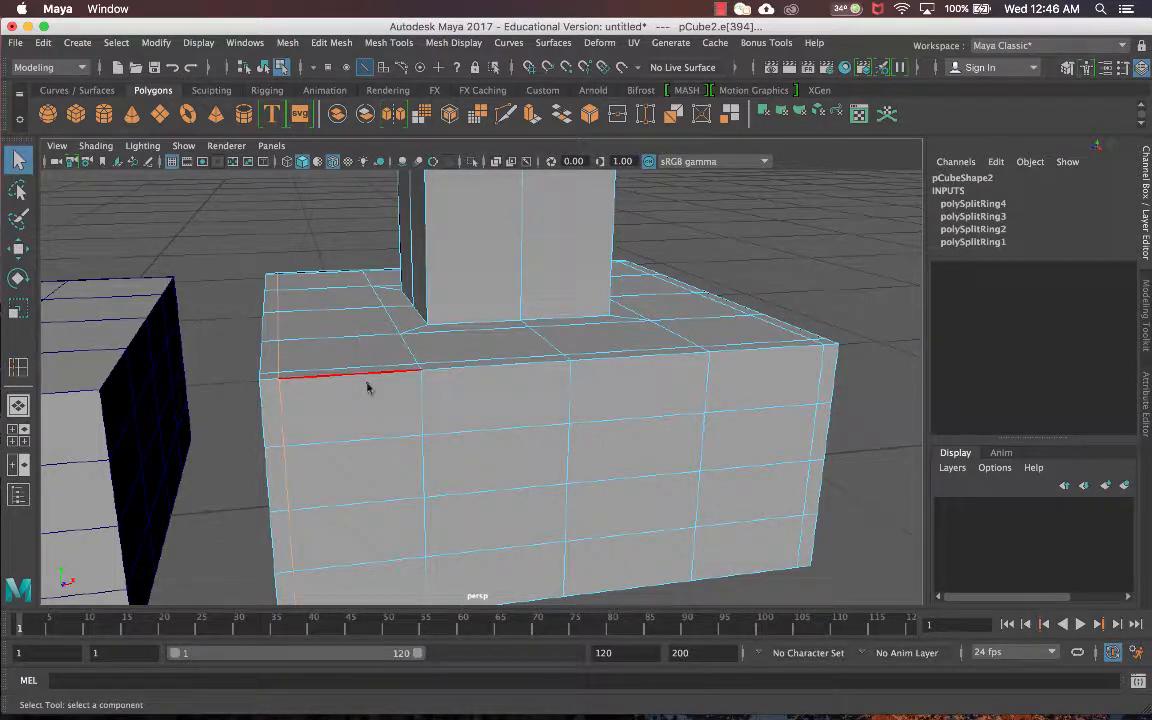
Select the newly inserted edge loops on the copy's base and examine how they run beside its corners.
right_click_drag(368, 386, 371, 233)
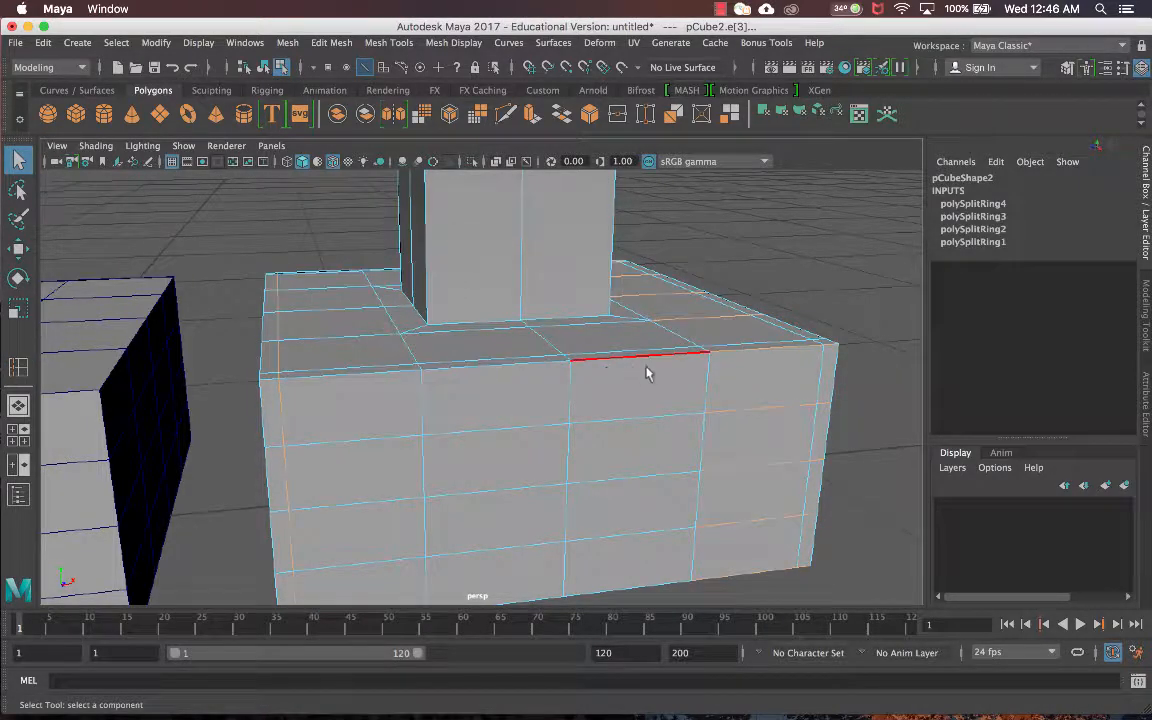
left_click_drag(807, 378, 848, 378, "alt")
left_click(818, 216)
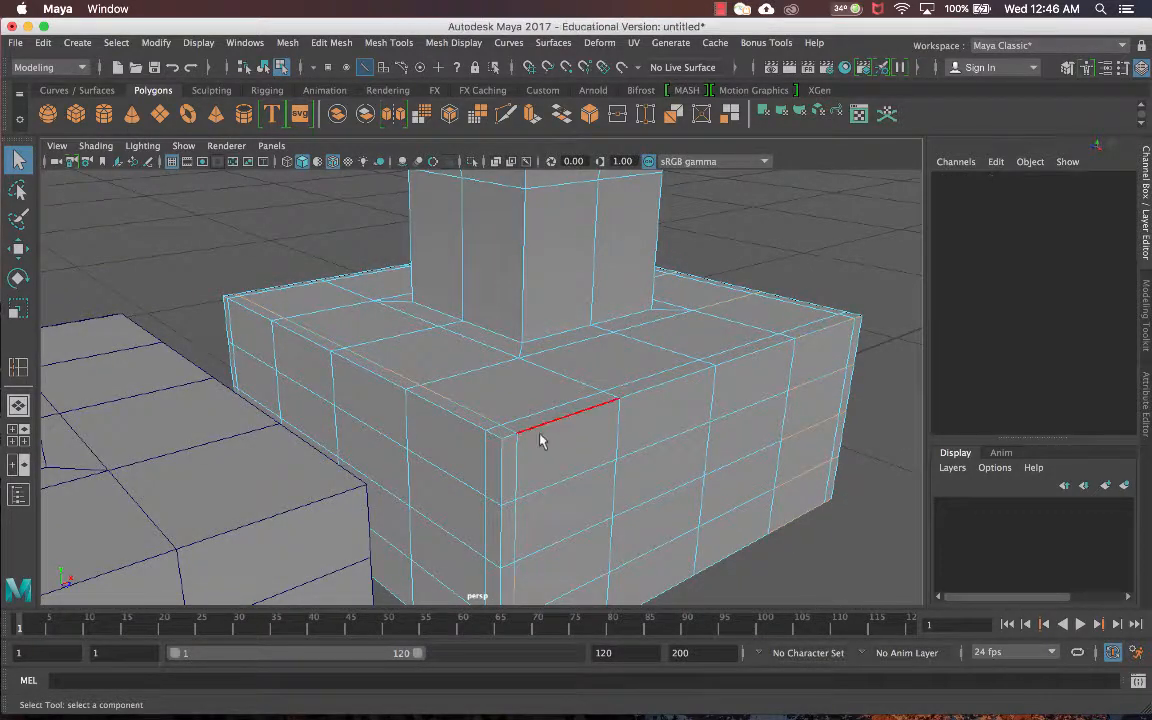
double_click(531, 425)
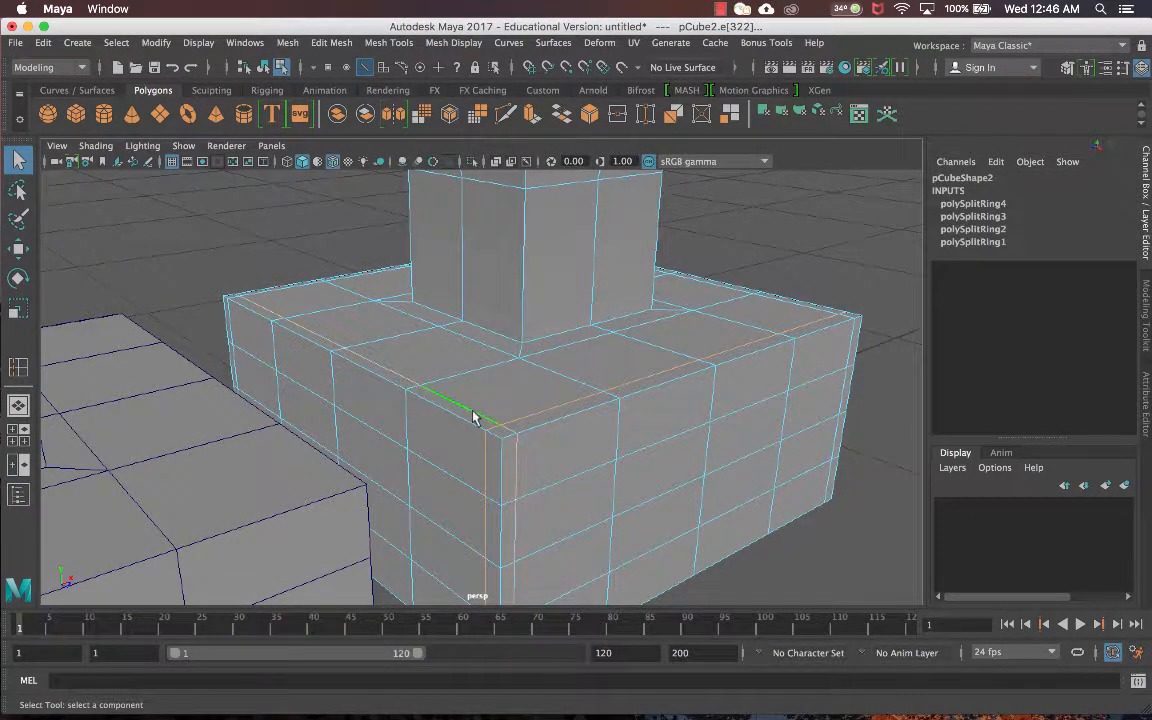
left_click_drag(694, 411, 656, 390, "alt")
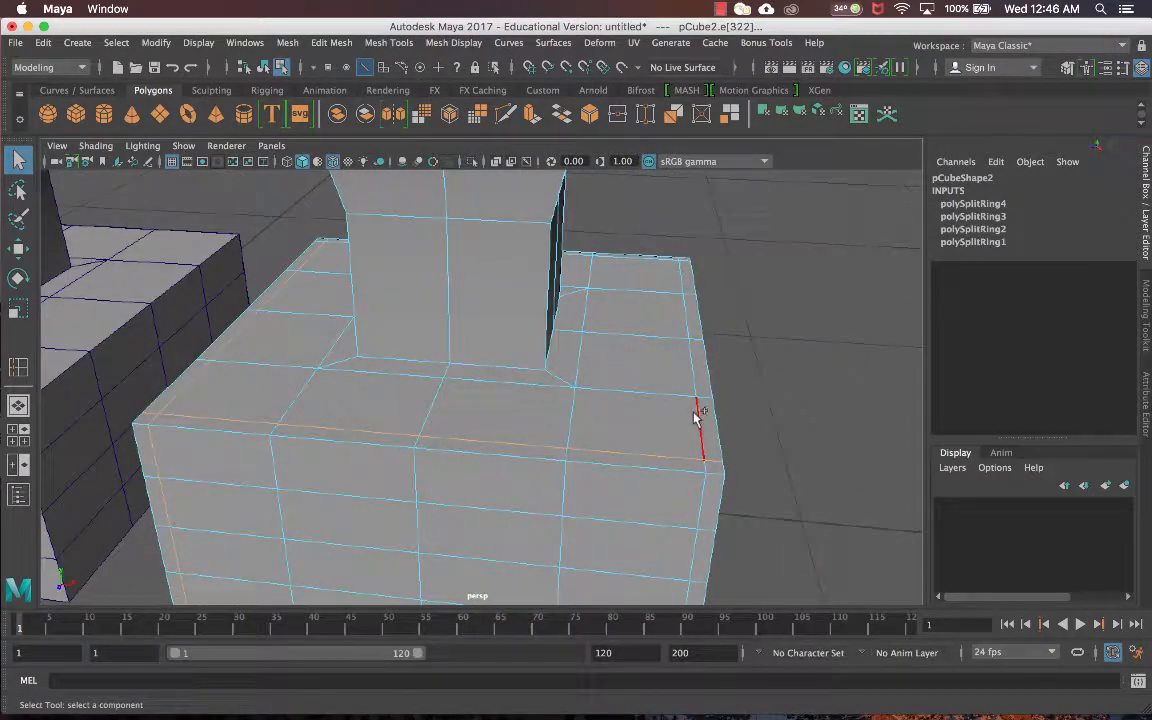
double_click(694, 411, "shift")
left_click_drag(797, 388, 687, 424, "alt")
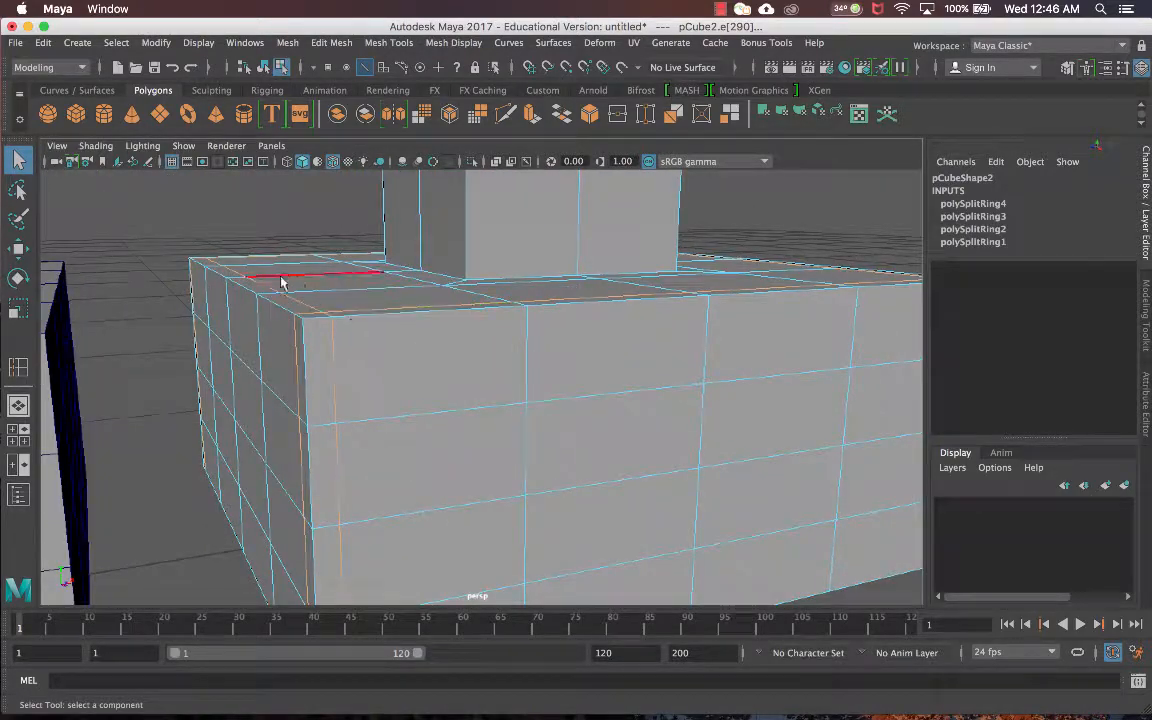
left_click_drag(301, 298, 470, 357, "alt")
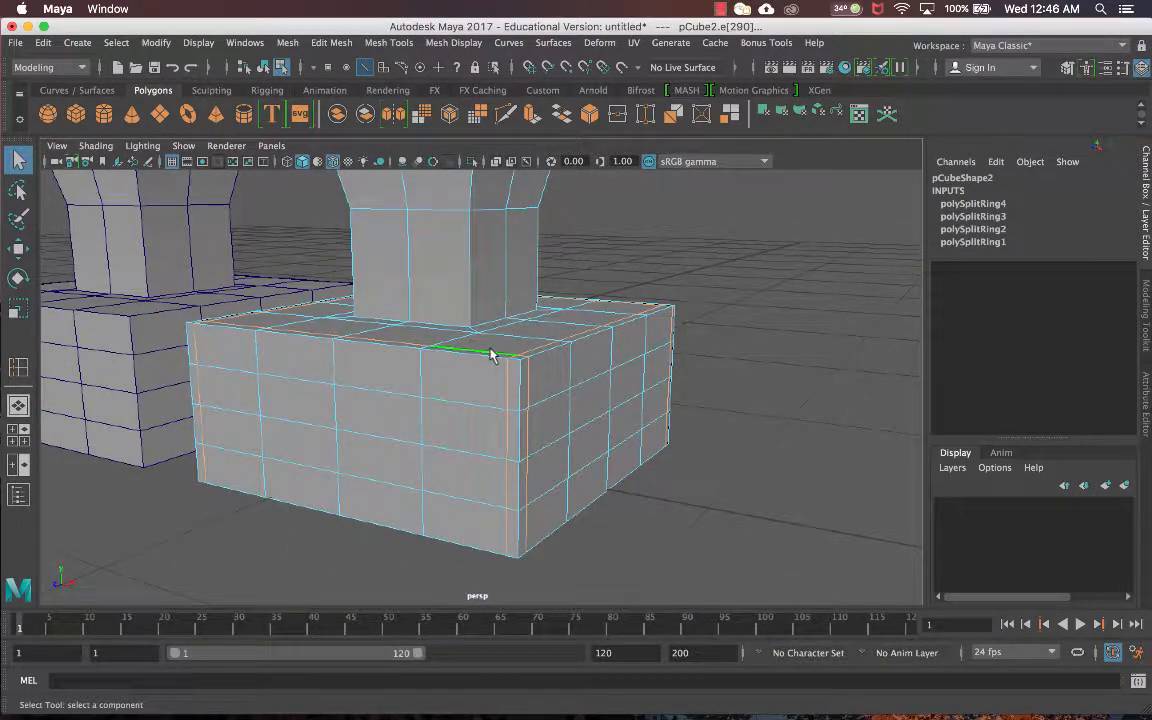
scroll(473, 376, "up", 4)
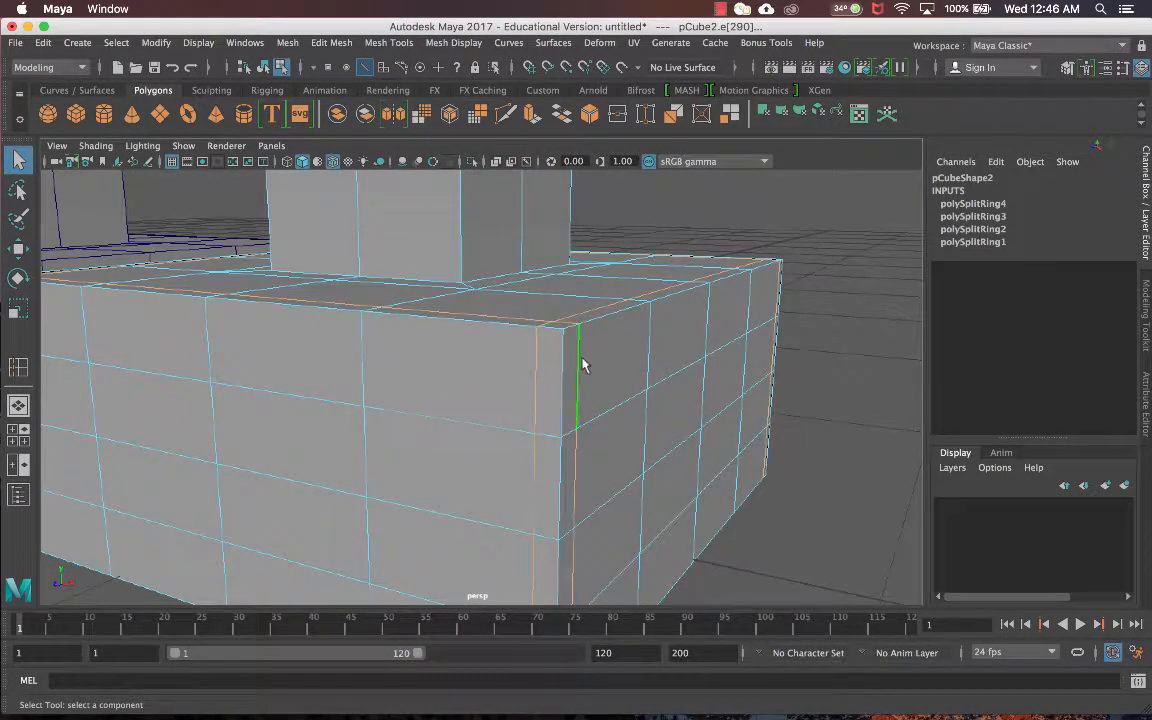
left_click_drag(585, 365, 585, 378, "alt")
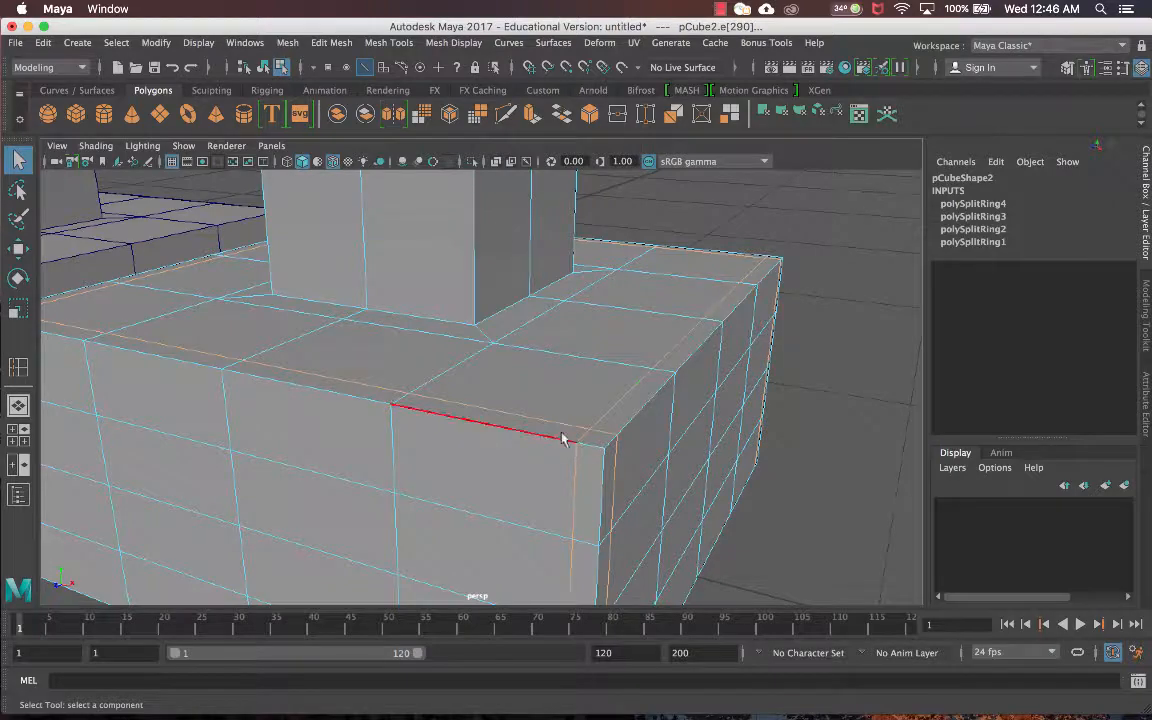
left_click_drag(557, 440, 545, 330, "alt")
left_click_drag(617, 342, 446, 343, "alt")
middle_click_drag(446, 343, 625, 345, "alt")
scroll(590, 345, "down", 5)
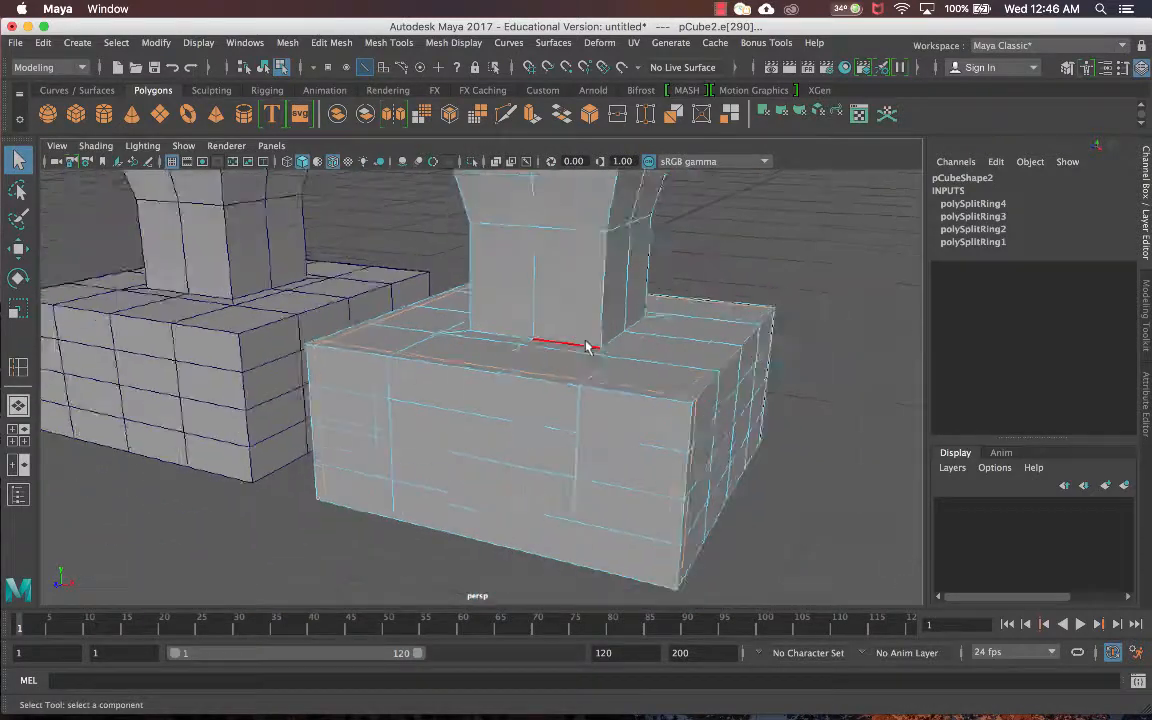
Return to object mode and display the original pedestal as a smoothed mesh.
right_click_drag(297, 308, 356, 248)
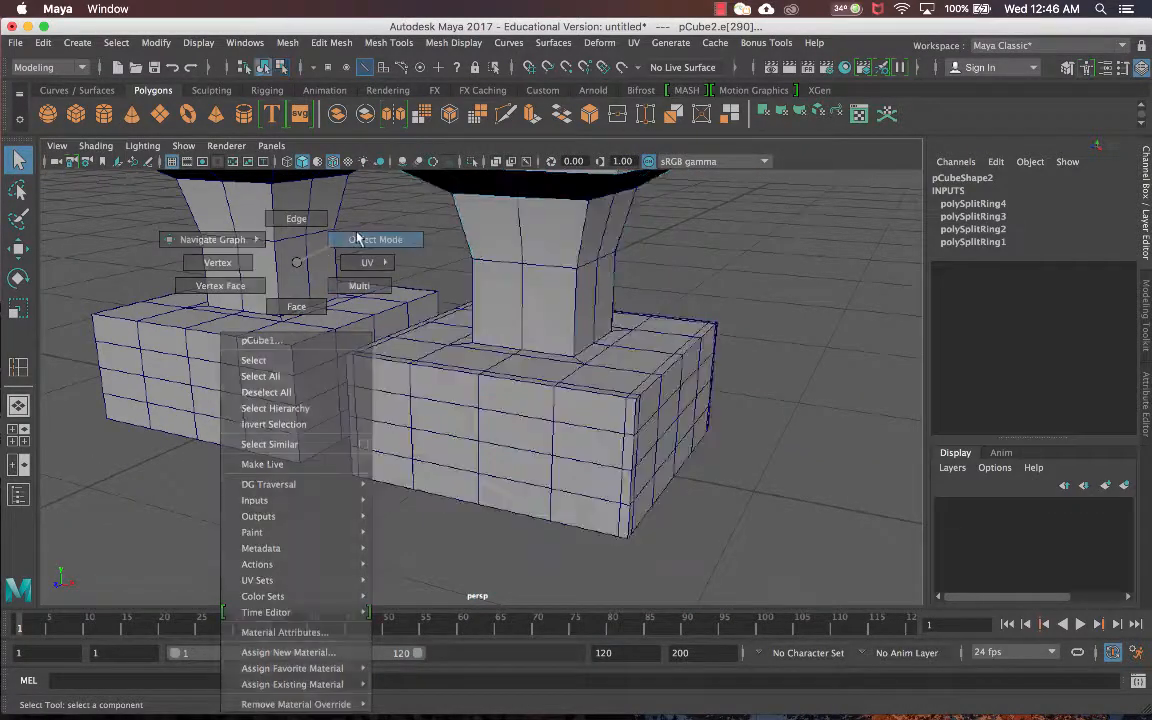
left_click(312, 285)
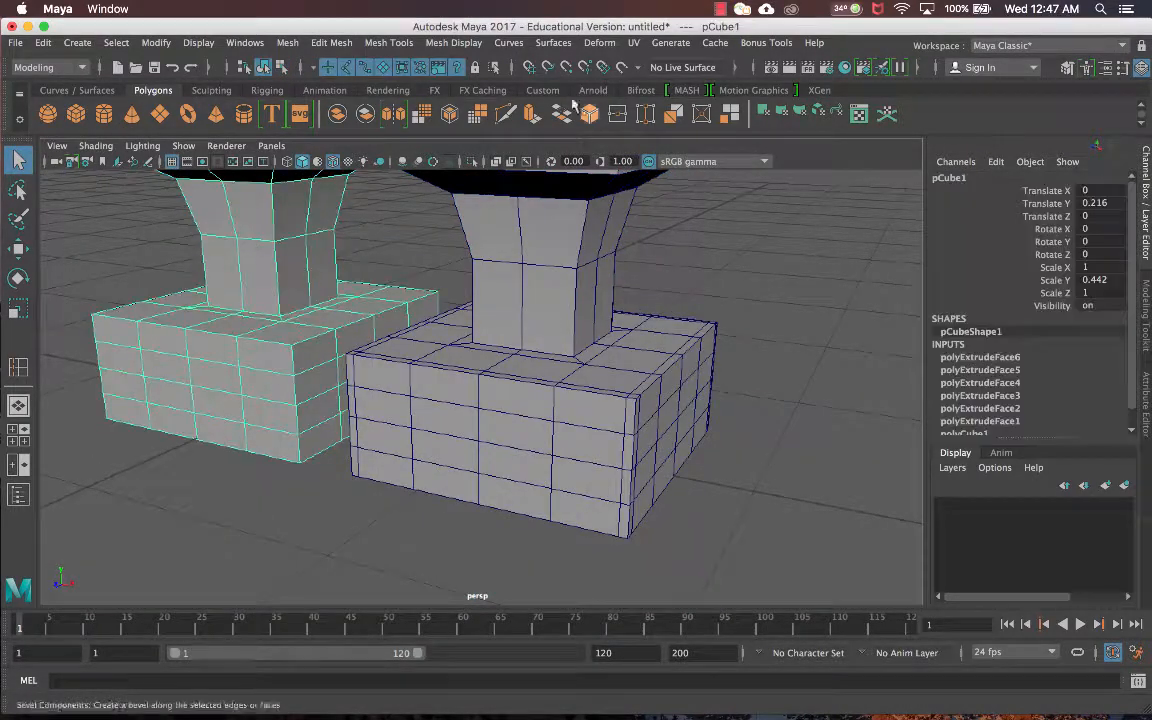
key("3")
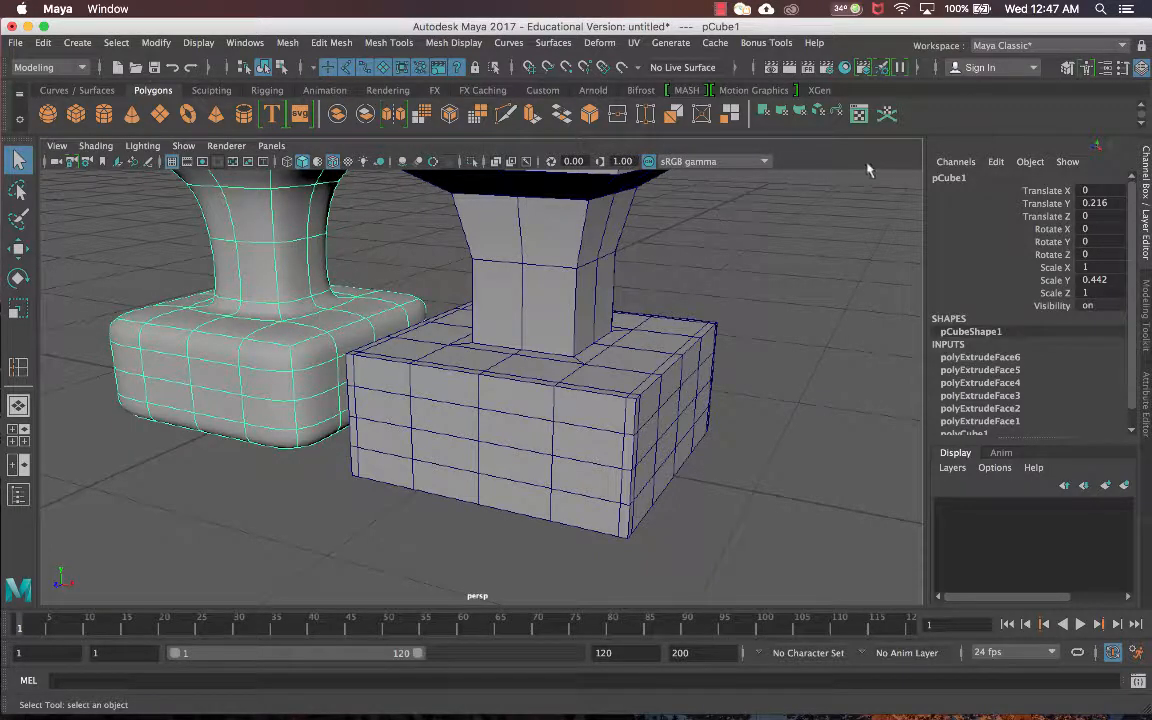
Rename the original pedestal as Base and deselect it.
double_click(950, 177)
type("Base")
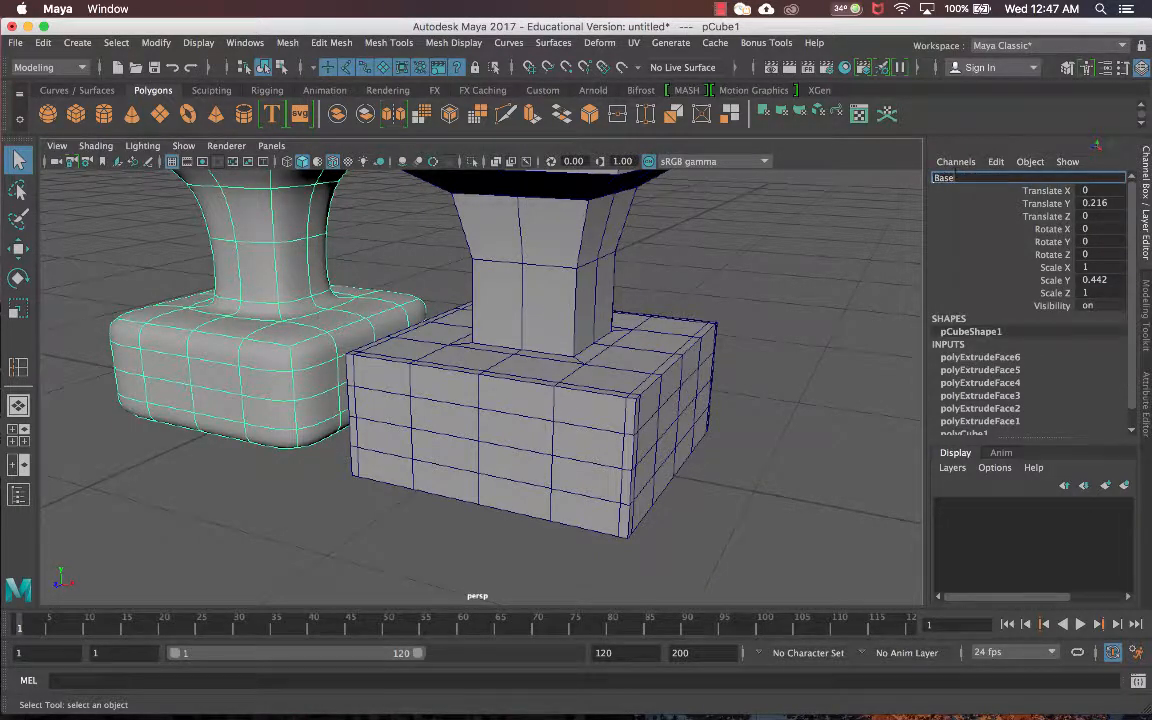
key("Return")
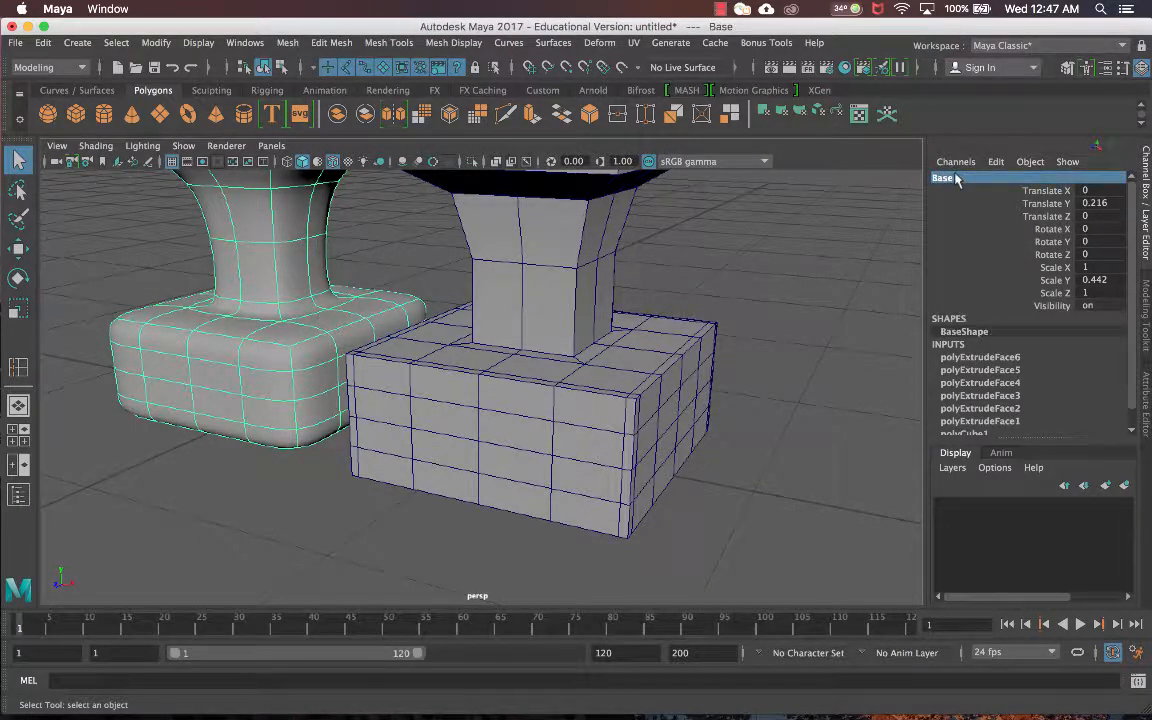
left_click(794, 229)
Display the copied pedestal as a smoothed mesh, compare its base corners with the original's, and select the original.
left_click_drag(562, 259, 560, 314, "alt")
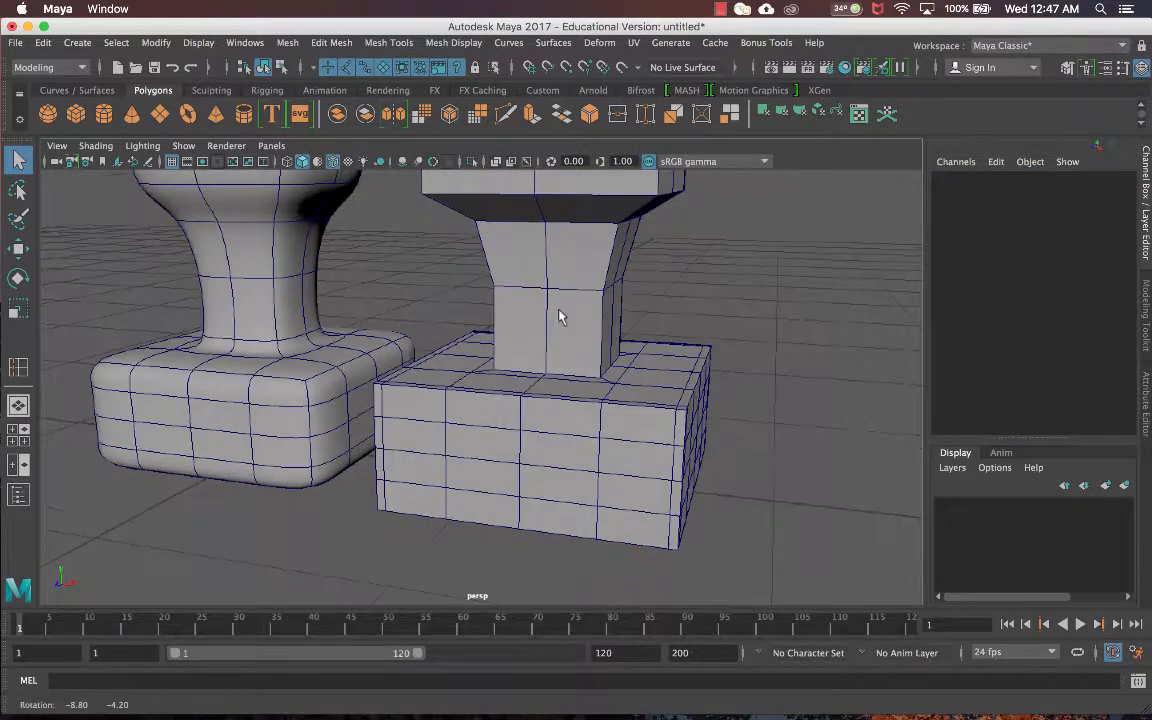
left_click(560, 301)
key("3")
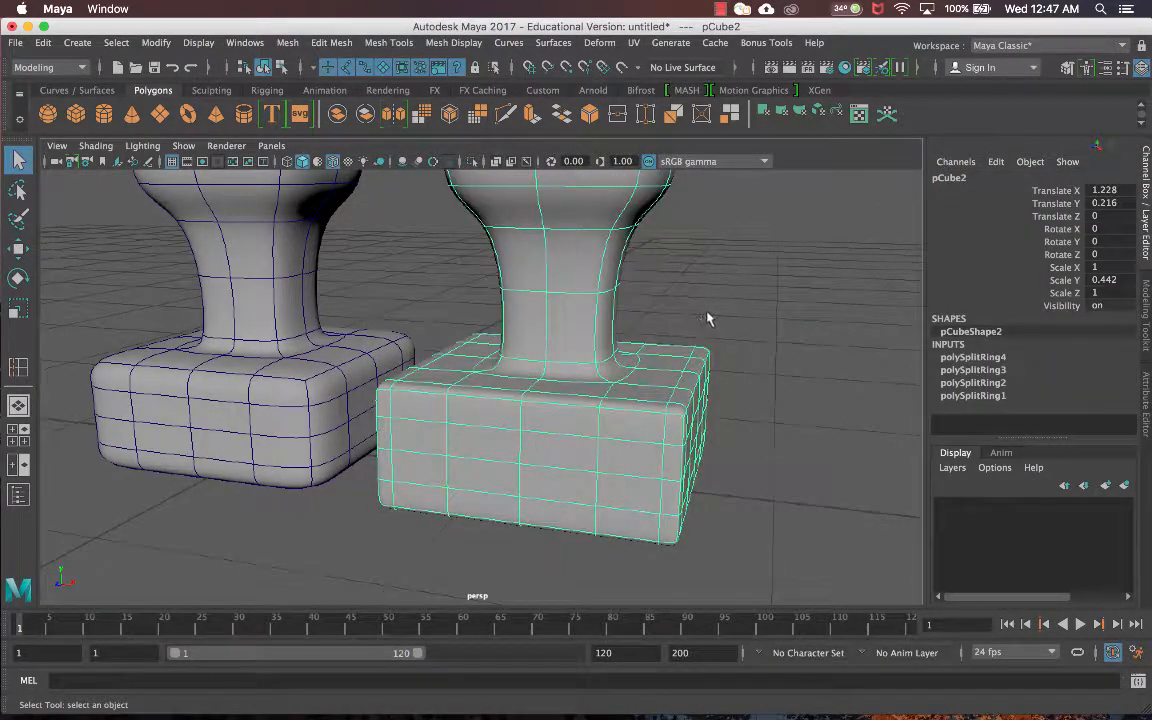
left_click(716, 314)
left_click_drag(442, 404, 560, 433, "alt")
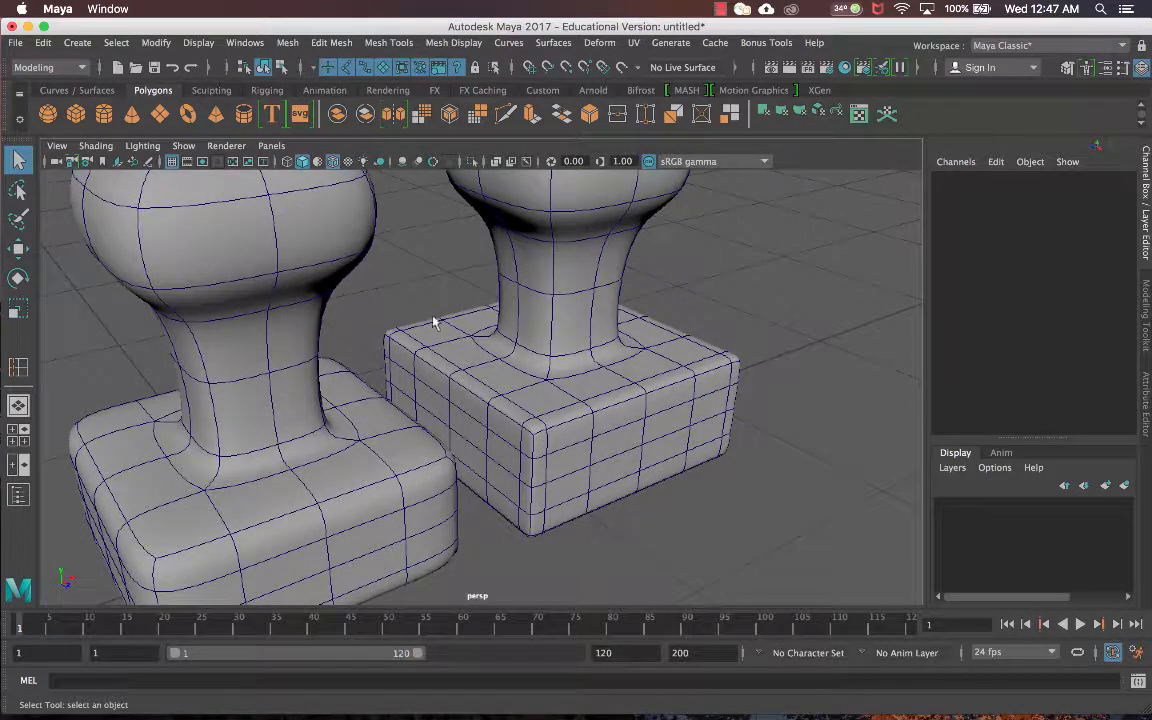
left_click_drag(478, 440, 457, 435, "alt")
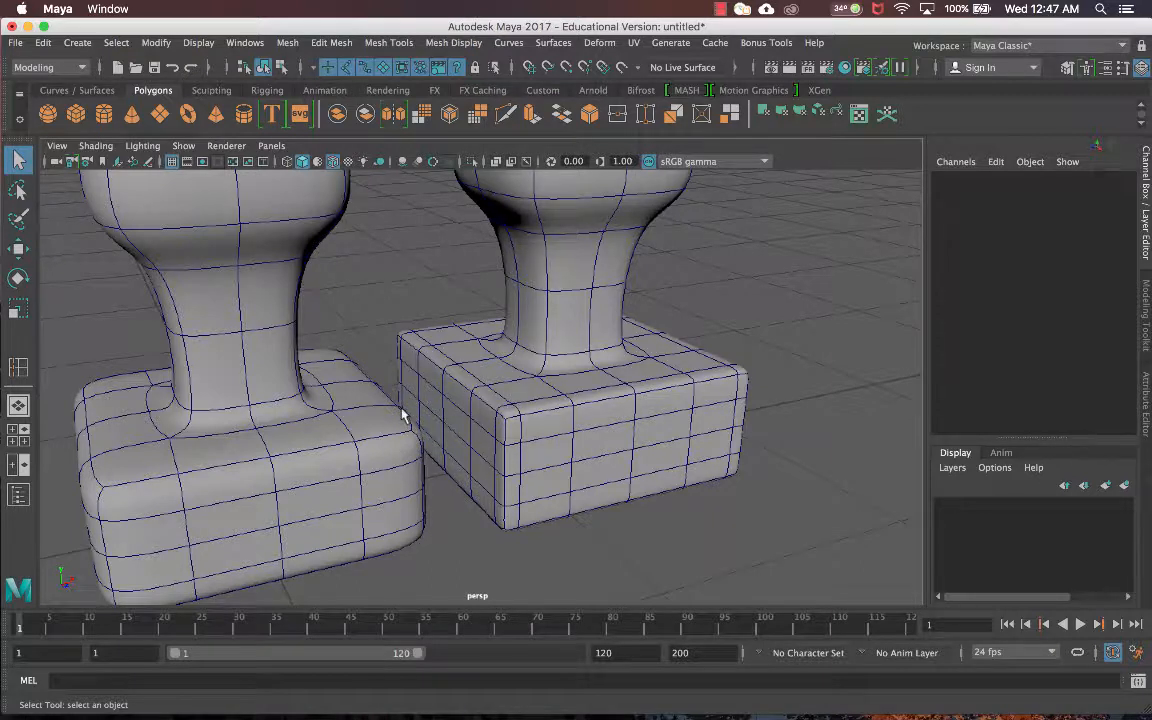
left_click(280, 420)
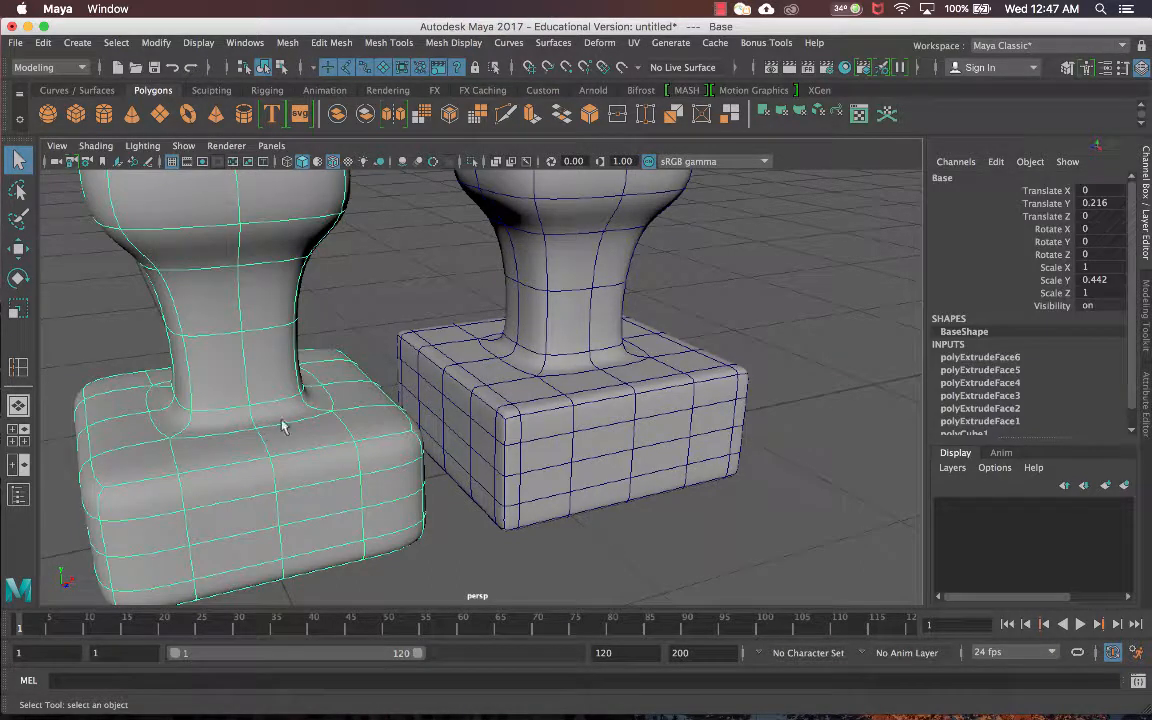
Compare the smoothed corners of the copied pedestal's base with those of the original from several angles.
left_click(535, 417)
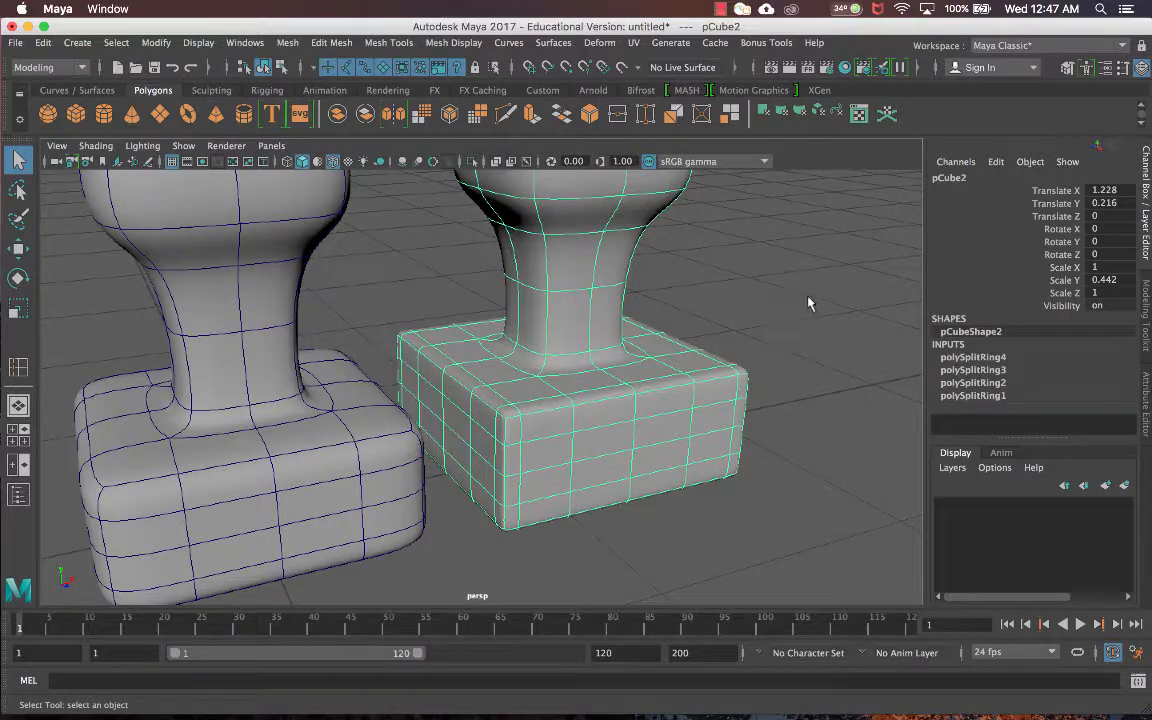
left_click(805, 368)
left_click_drag(684, 398, 300, 332, "alt")
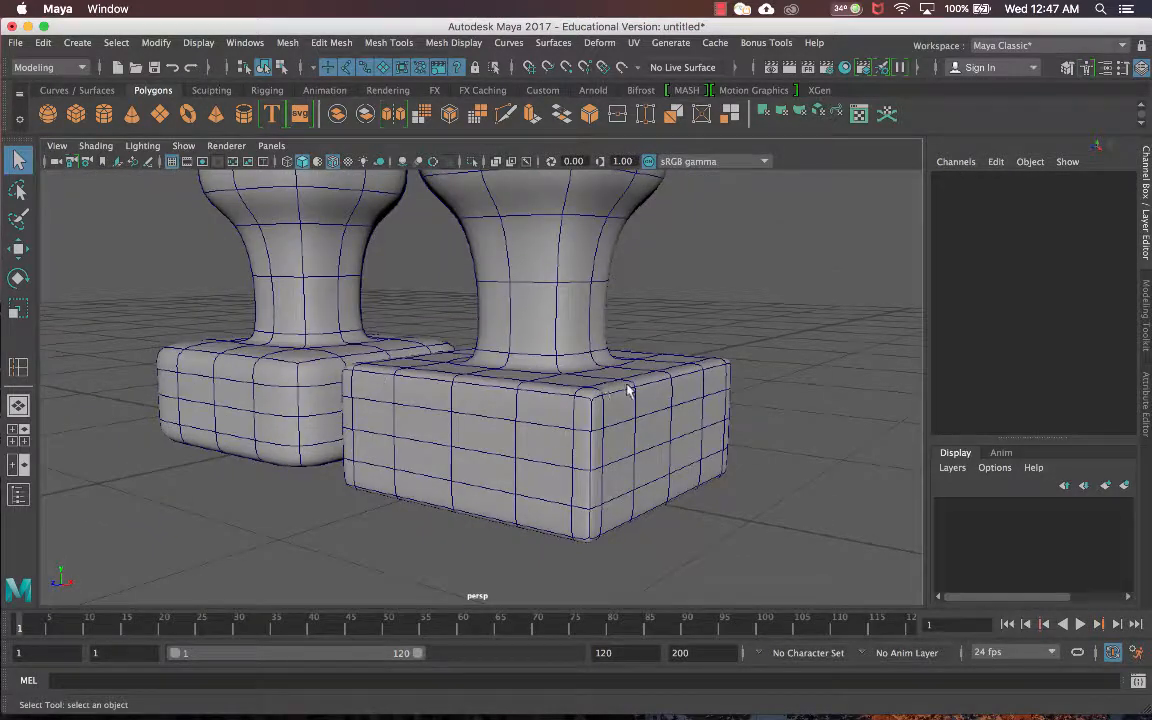
left_click(548, 404)
left_click_drag(571, 400, 438, 388, "alt")
scroll(531, 400, "up", 5)
left_click_drag(283, 398, 455, 360, "alt")
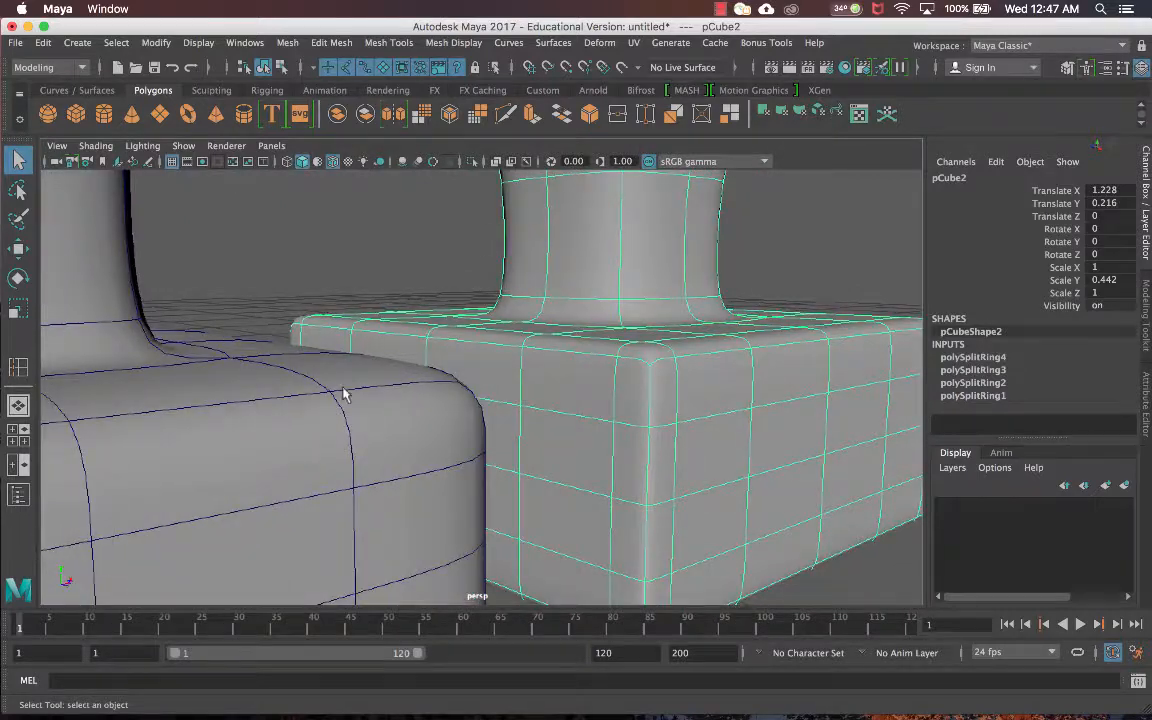
left_click_drag(343, 393, 386, 391, "alt")
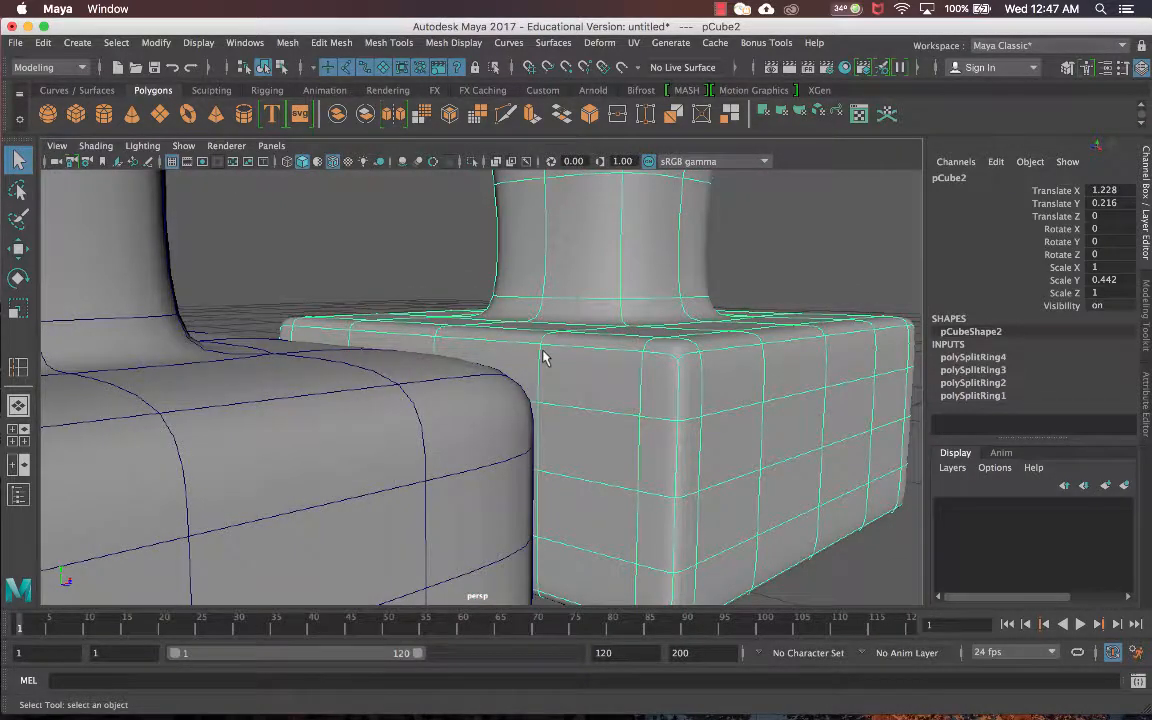
Return both the copied and the original pedestal to the unsmoothed polygon display.
key("1")
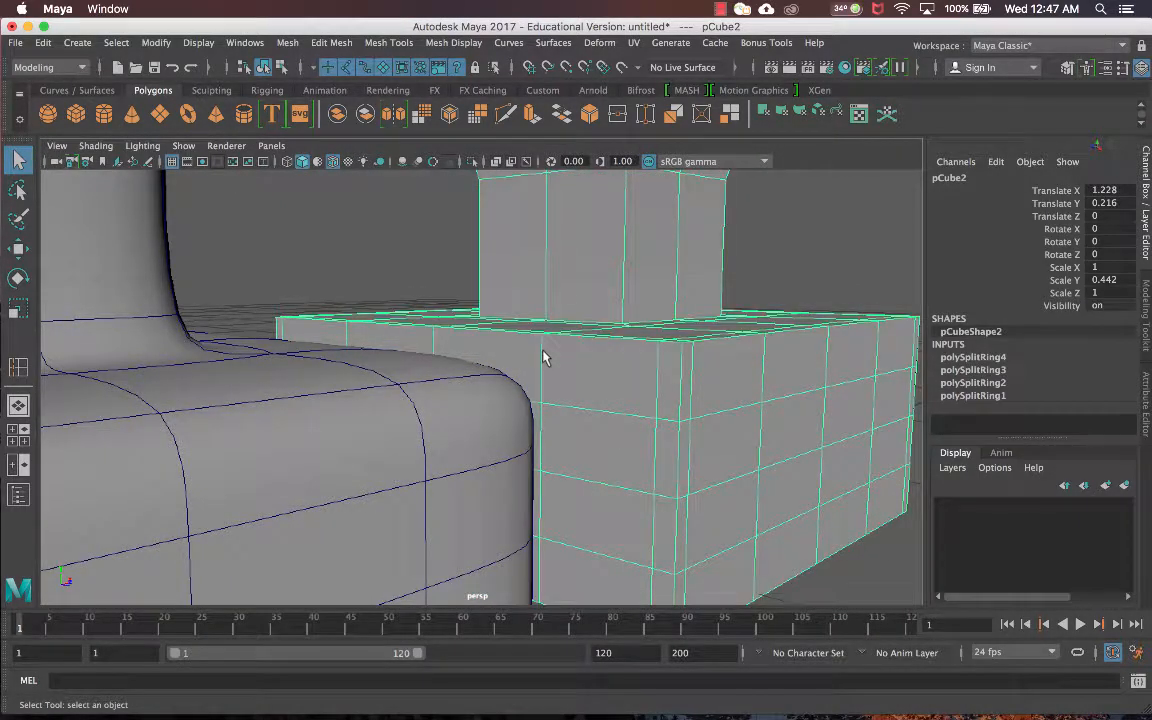
left_click(443, 380)
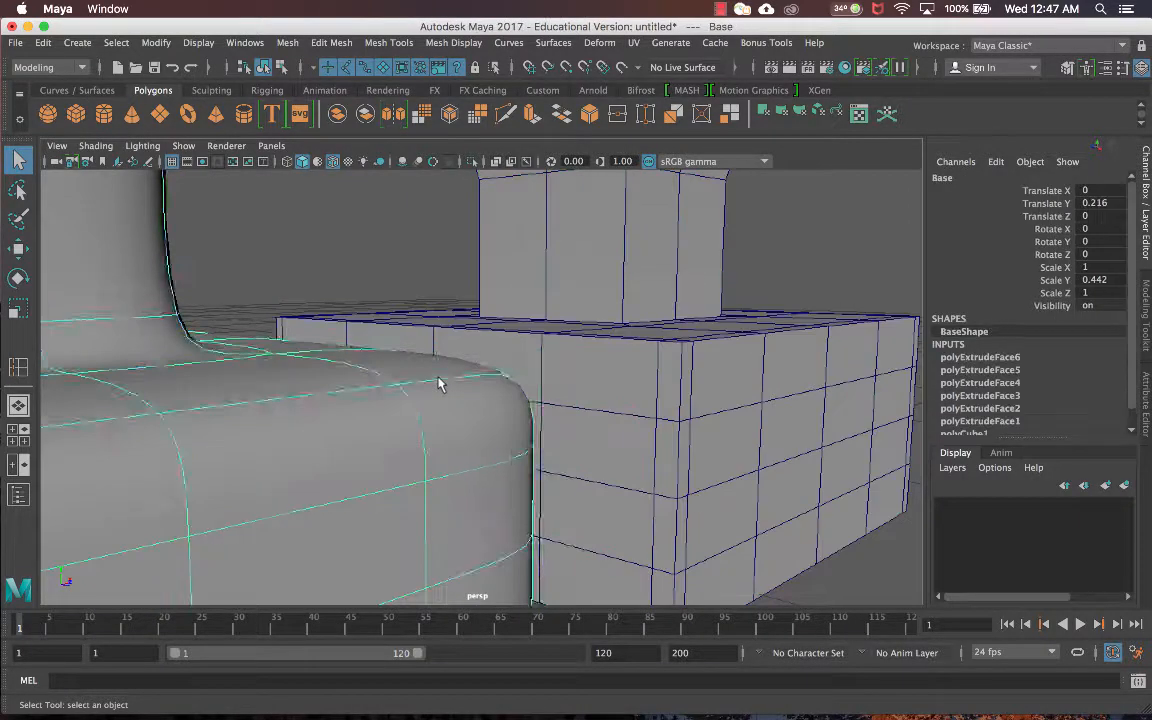
key("1")
left_click_drag(600, 243, 630, 334, "alt")
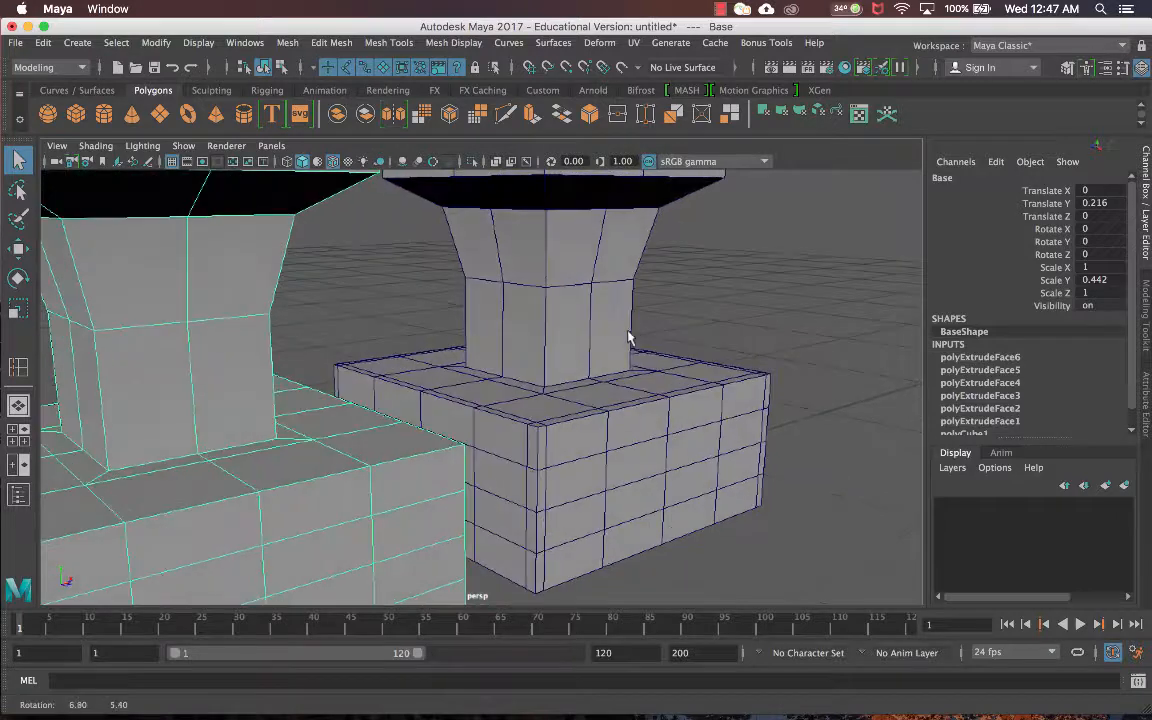
Insert horizontal edge loops around the copy's base, one near its upper edge and one near its lower edge.
left_click(588, 292)
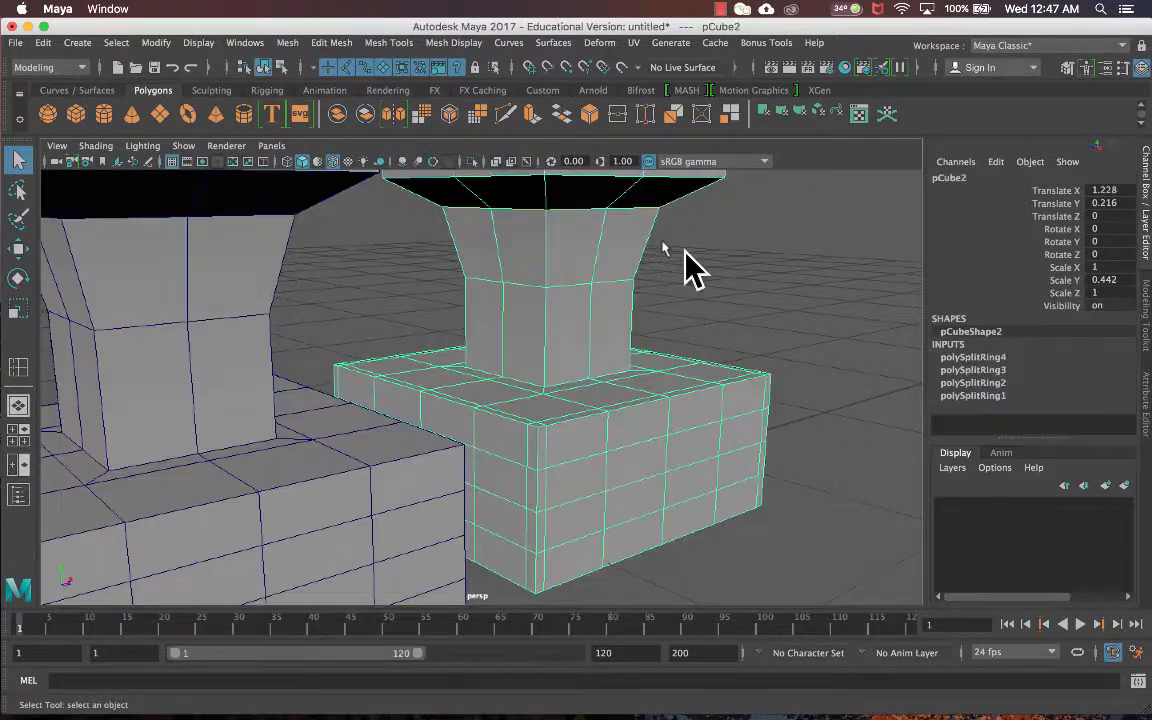
right_click(570, 290, "shift")
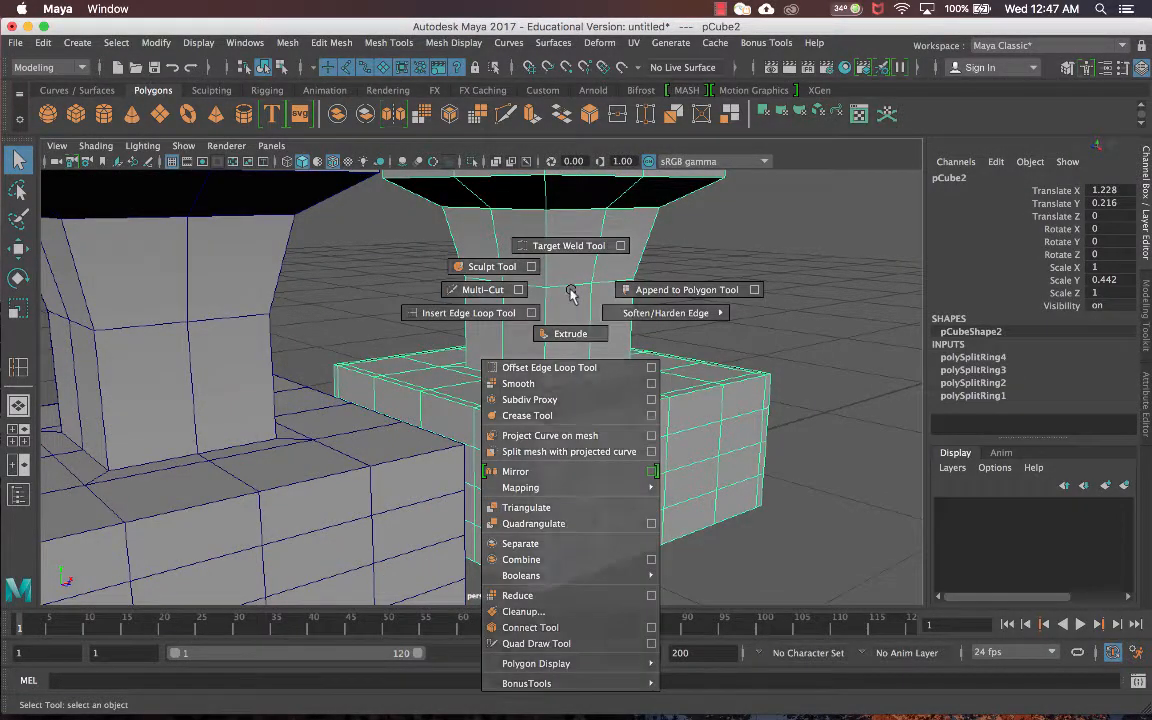
right_click(571, 292, "shift")
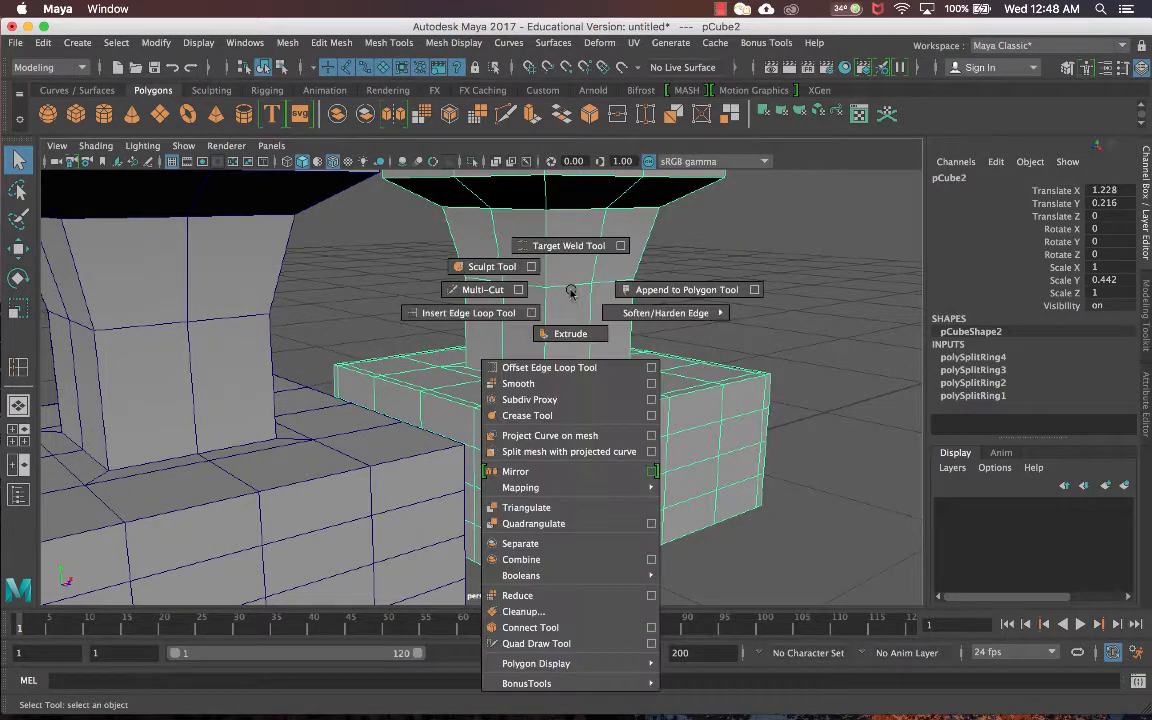
right_click_drag(566, 292, 432, 286, "shift")
left_click_drag(672, 360, 614, 363, "alt")
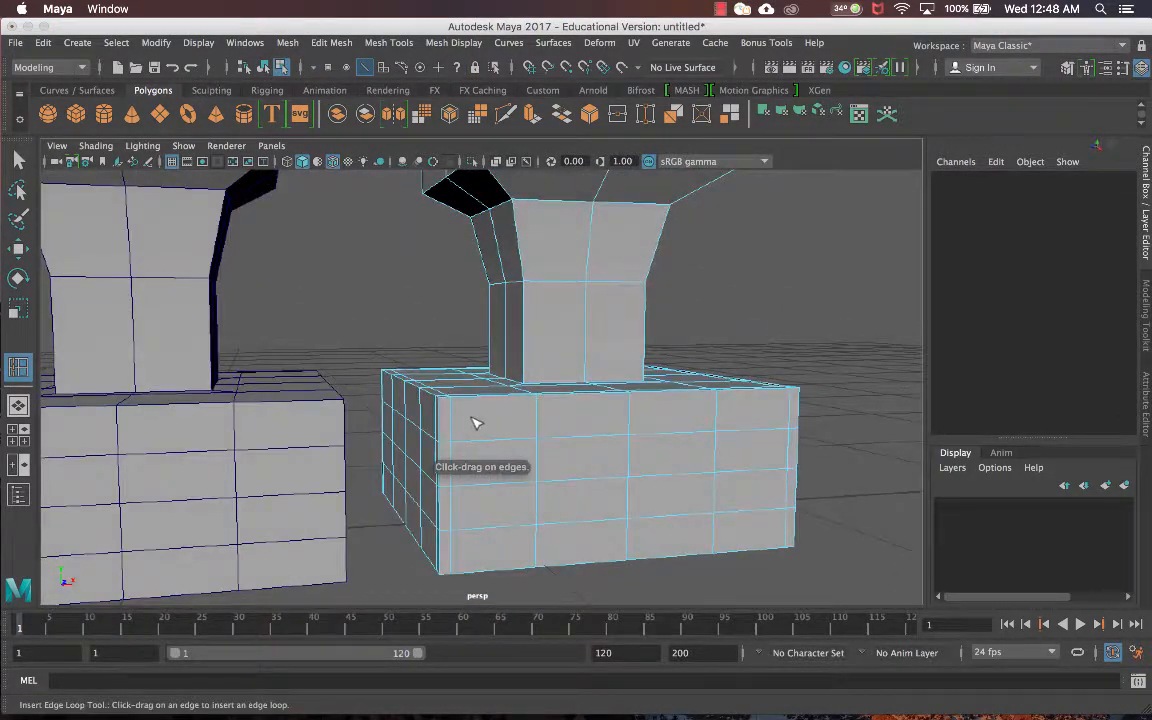
left_click_drag(443, 424, 440, 424)
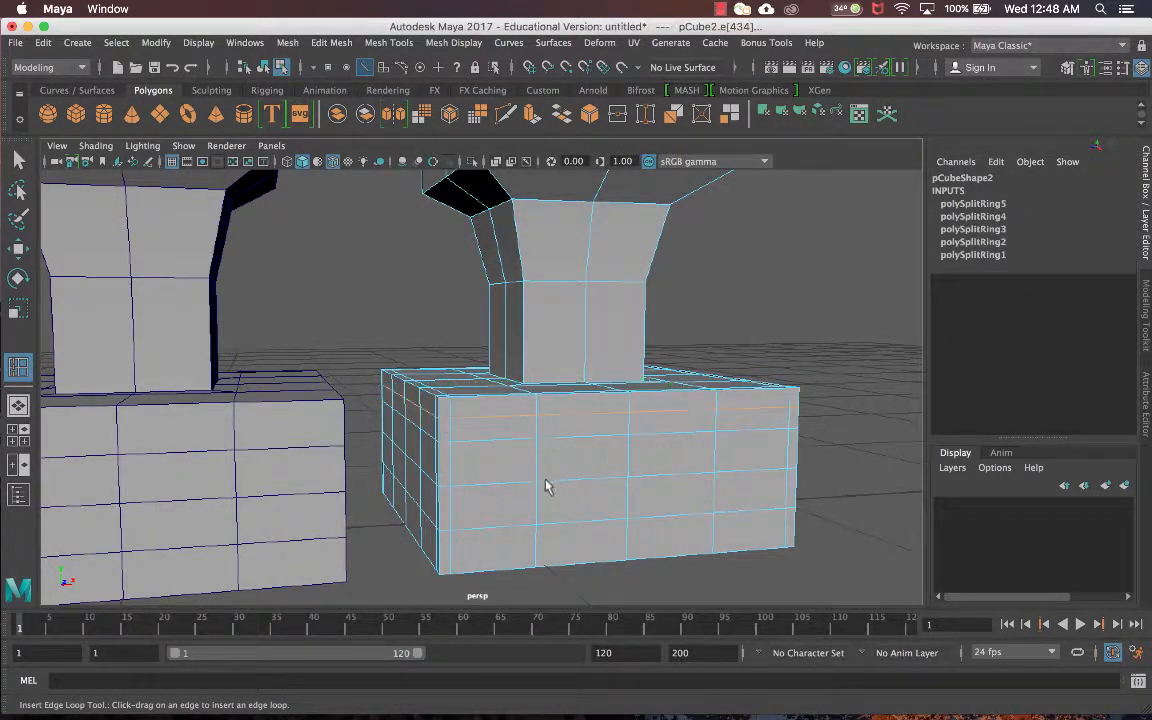
left_click_drag(545, 483, 507, 496, "alt")
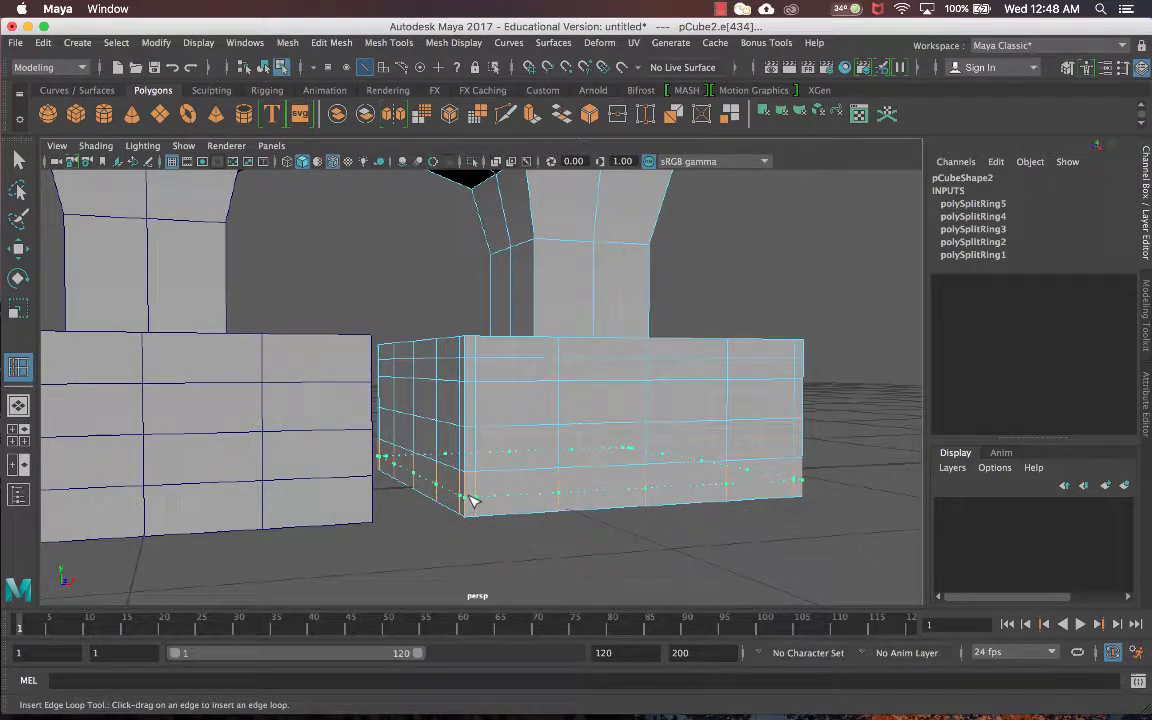
left_click(473, 501)
Insert edge loops on both sides of the upper and lower rims of the copy's cap, close to each rim.
left_click_drag(805, 437, 650, 442, "alt")
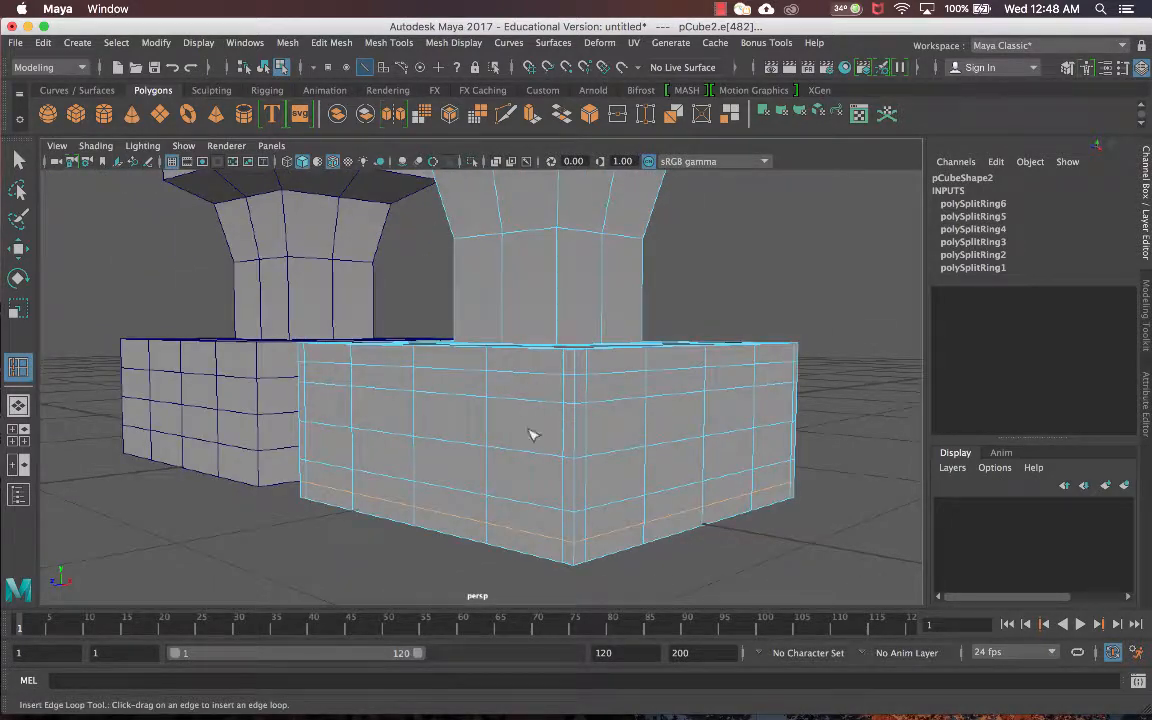
middle_click_drag(645, 232, 633, 486, "alt")
scroll(635, 465, "up", 5)
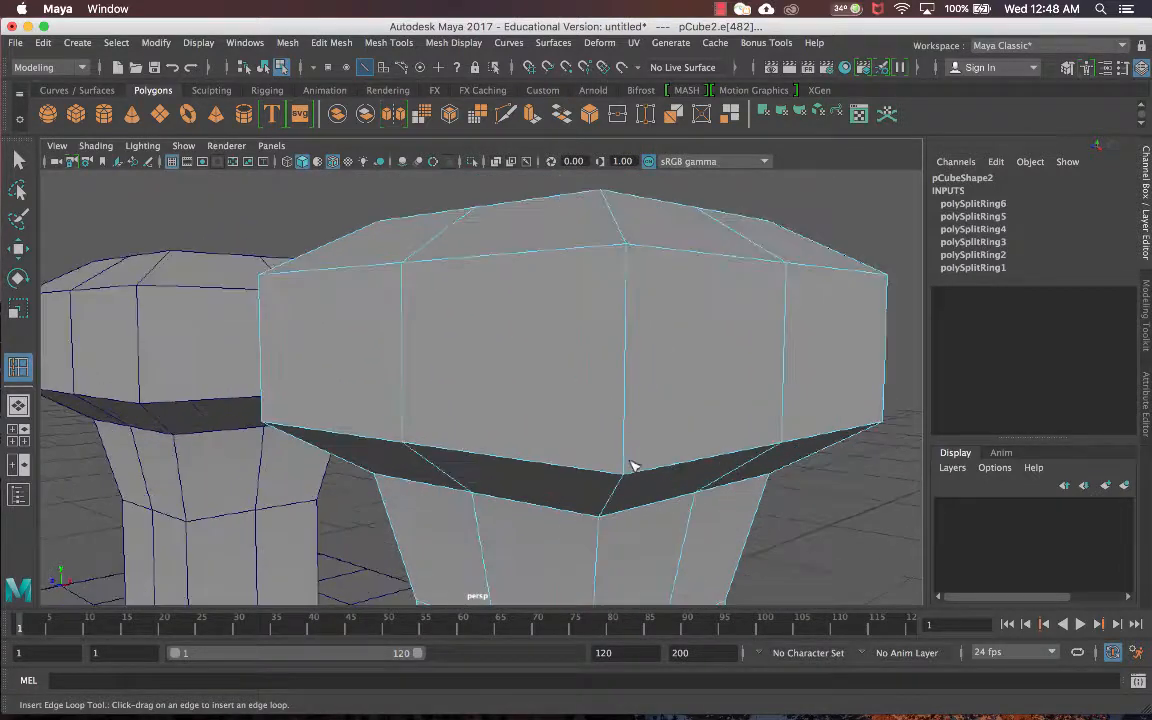
left_click_drag(635, 465, 546, 388, "alt")
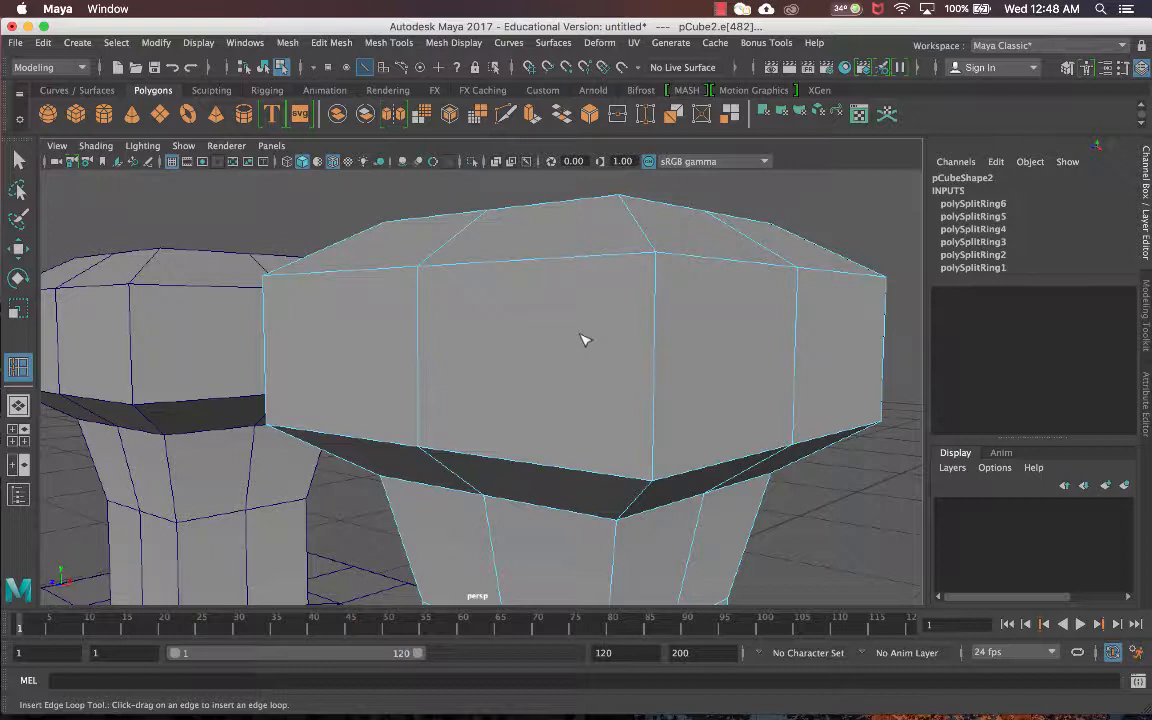
left_click_drag(660, 280, 659, 278)
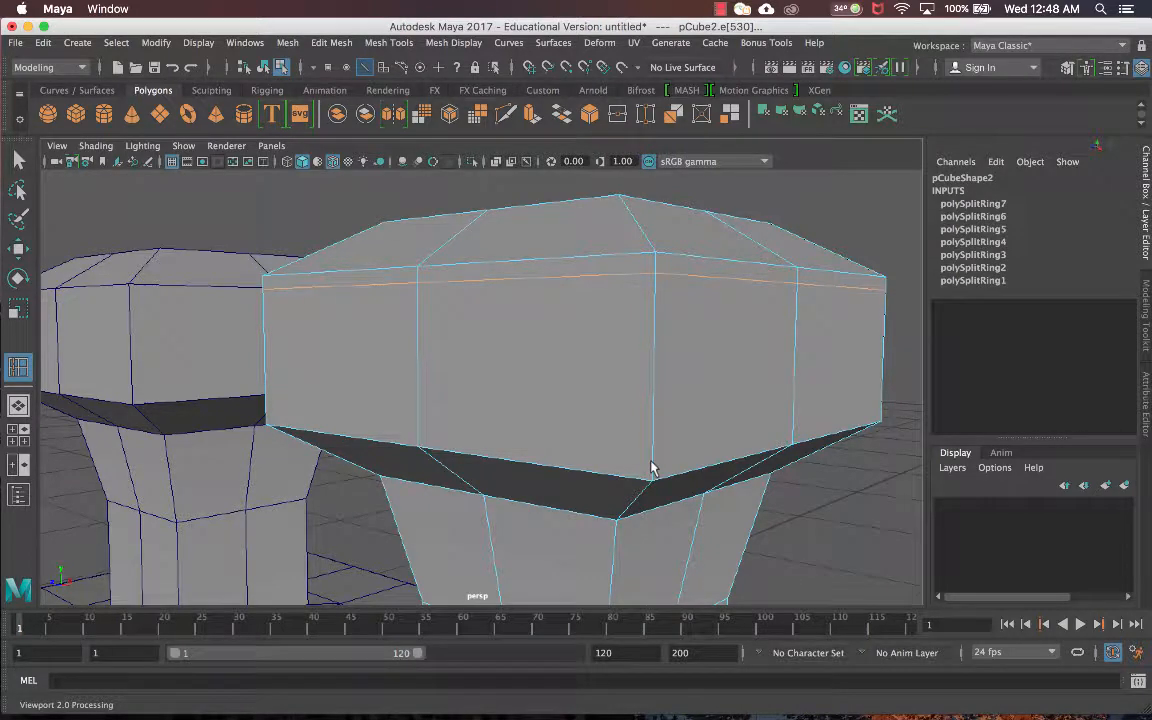
left_click_drag(651, 468, 656, 463)
left_click_drag(681, 350, 764, 386, "alt")
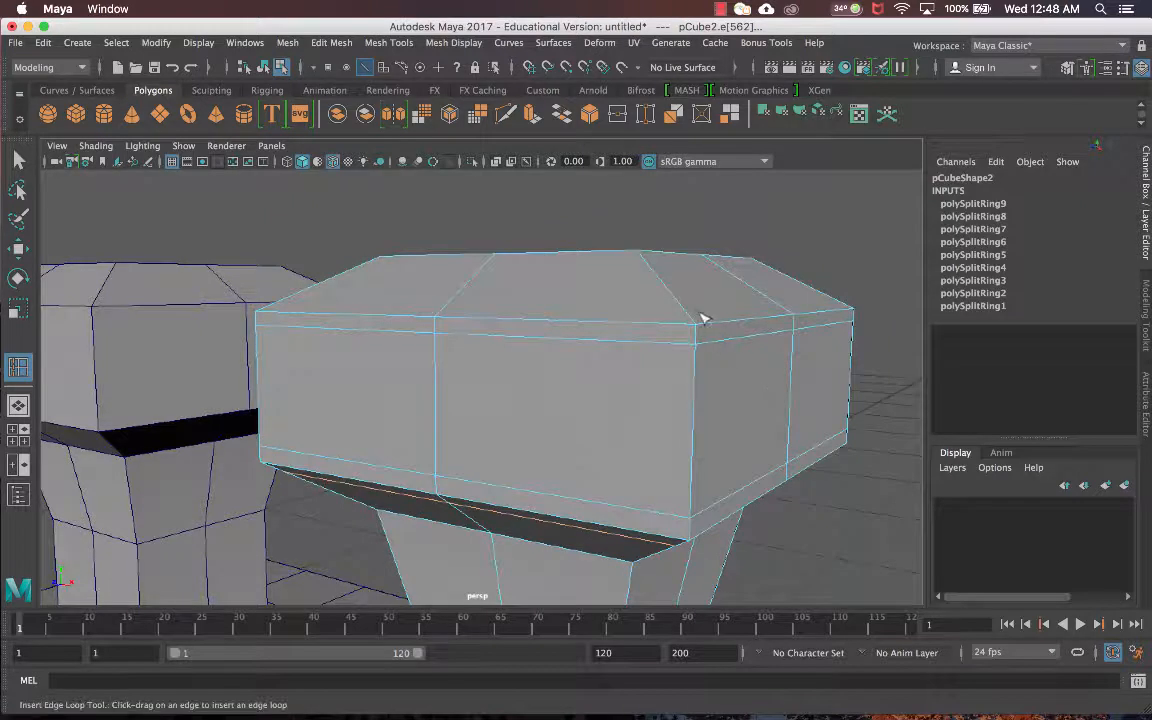
left_click_drag(685, 309, 686, 313)
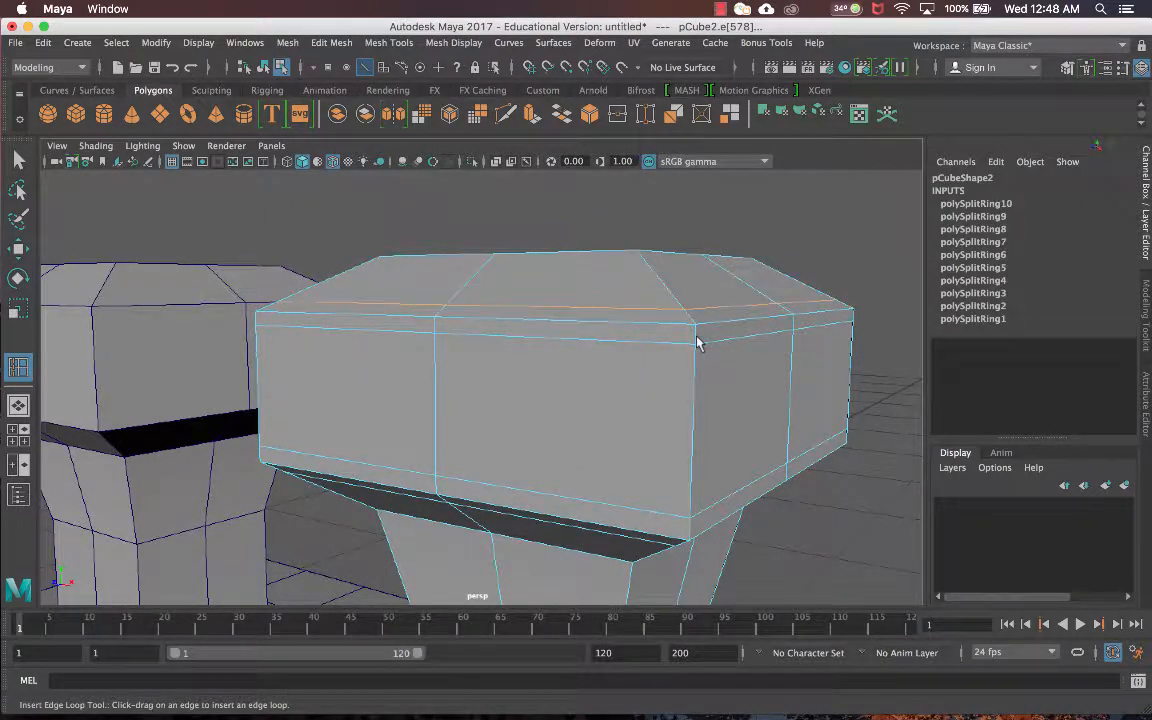
Select the new edge loops around the copy's cap and examine how they flank its upper and lower rims.
key("q")
right_click(616, 262)
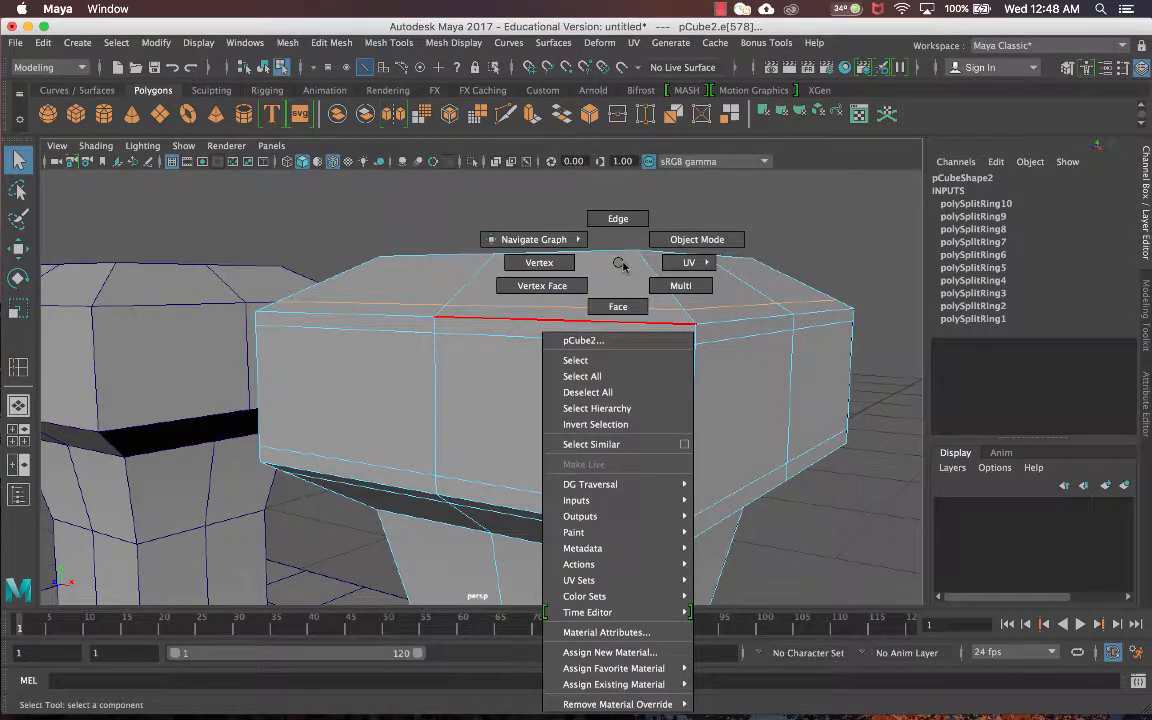
right_click_drag(616, 262, 620, 242)
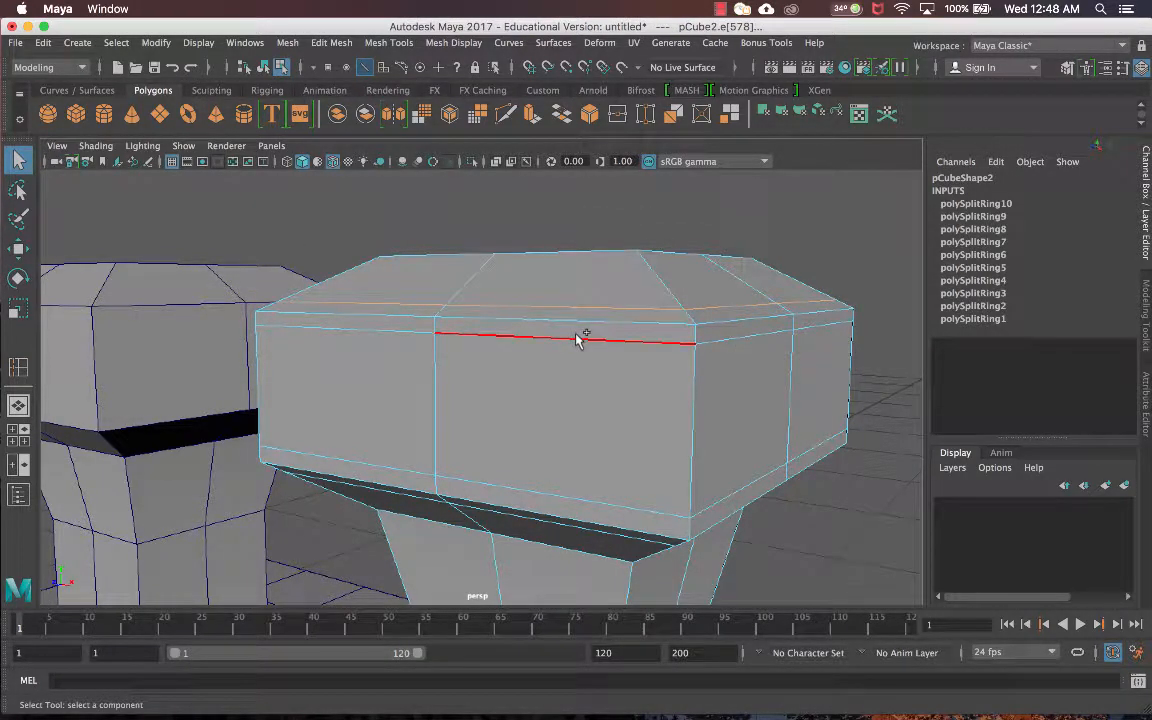
left_click_drag(585, 335, 628, 401, "alt")
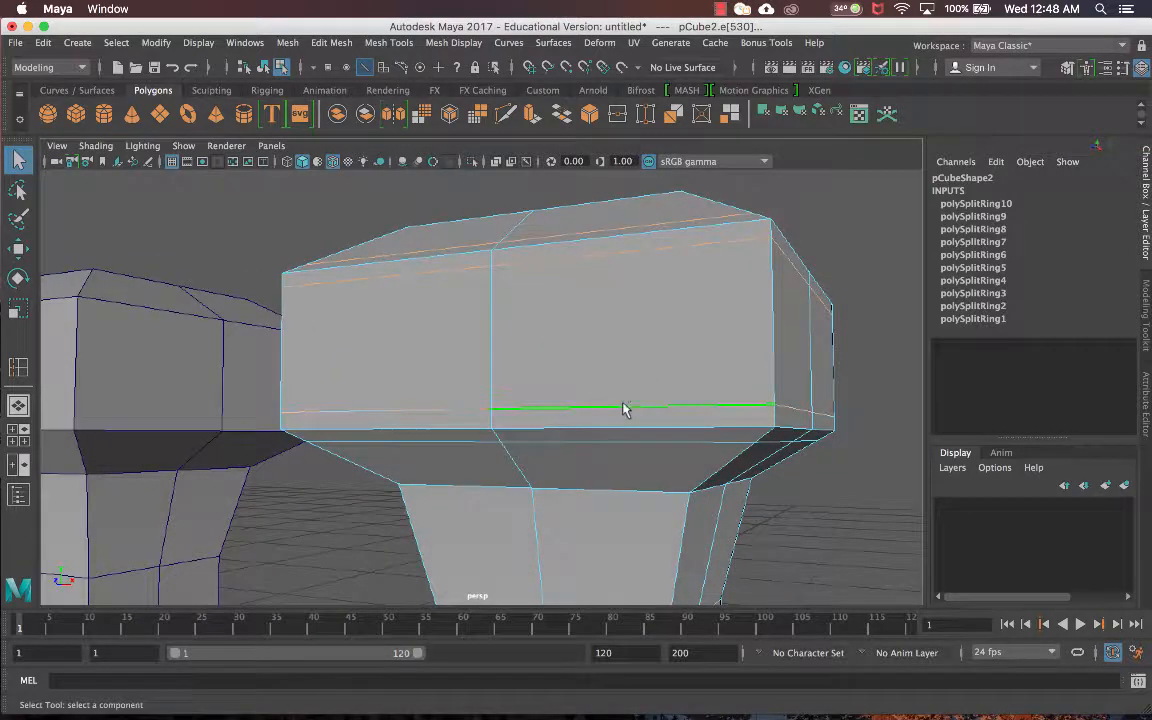
double_click(626, 405, "shift")
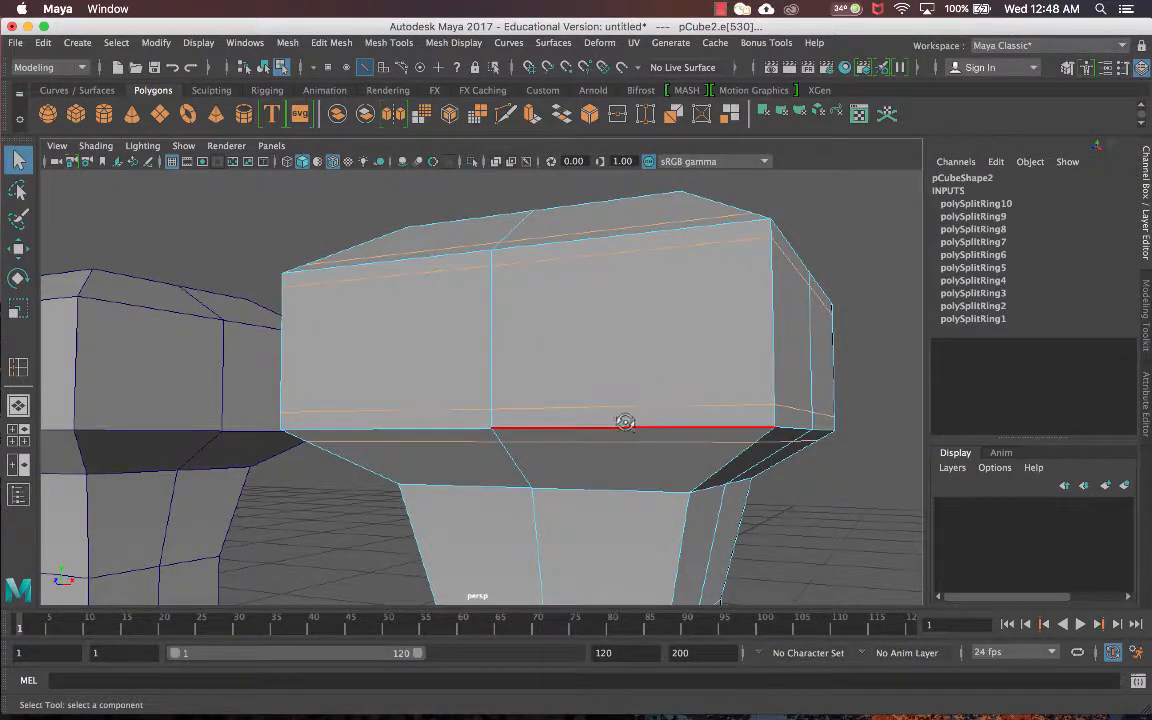
left_click_drag(622, 419, 589, 434, "alt")
left_click_drag(838, 311, 818, 327, "alt")
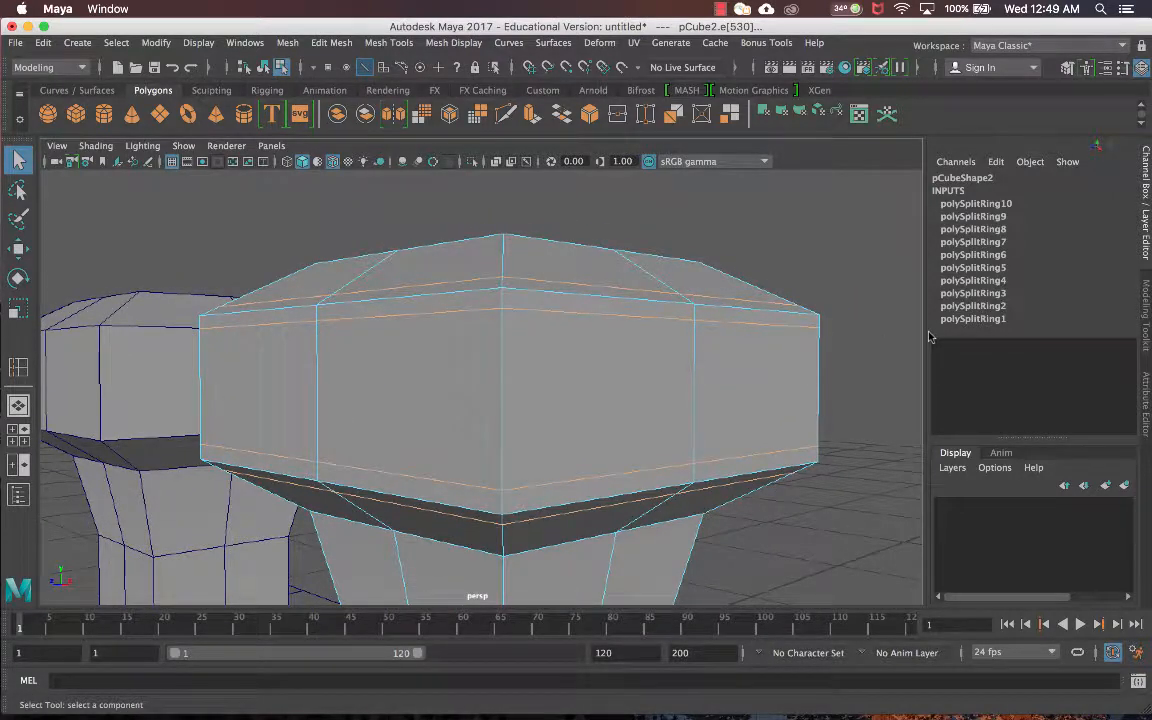
Add the copy's new horizontal base loops to the selection and examine all the supporting loops on the pedestal.
middle_click_drag(643, 437, 637, 172, "alt")
middle_click_drag(612, 427, 632, 243, "alt")
scroll(630, 306, "down", 5)
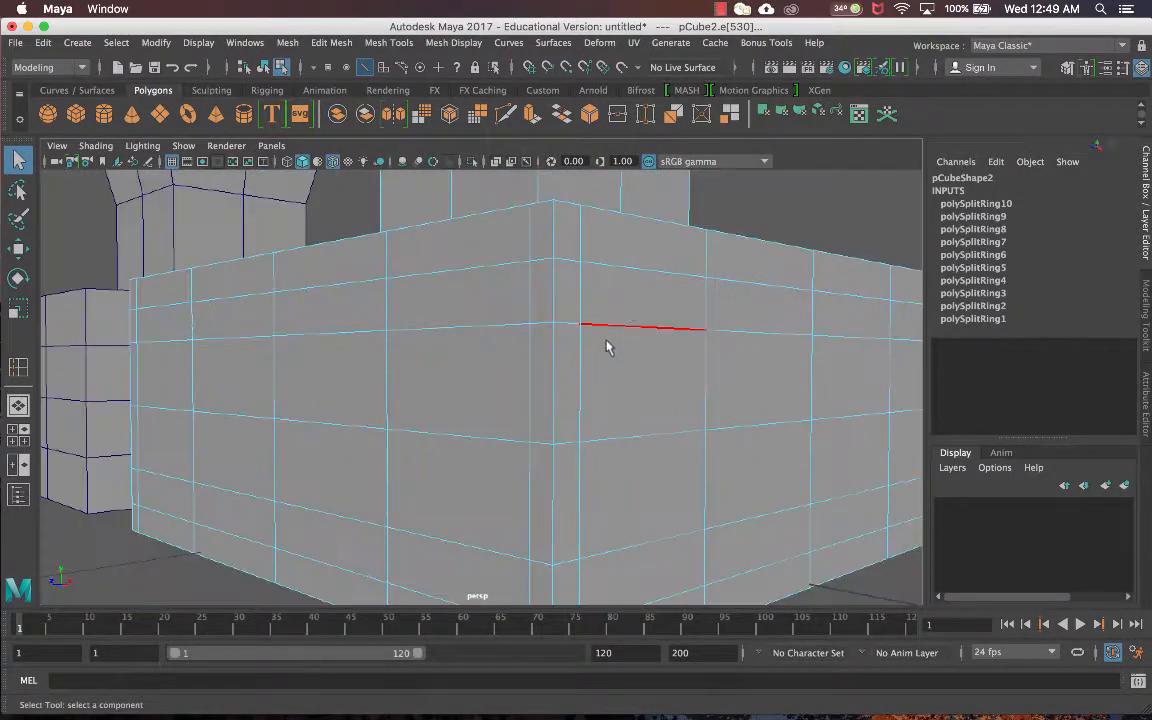
double_click(480, 268)
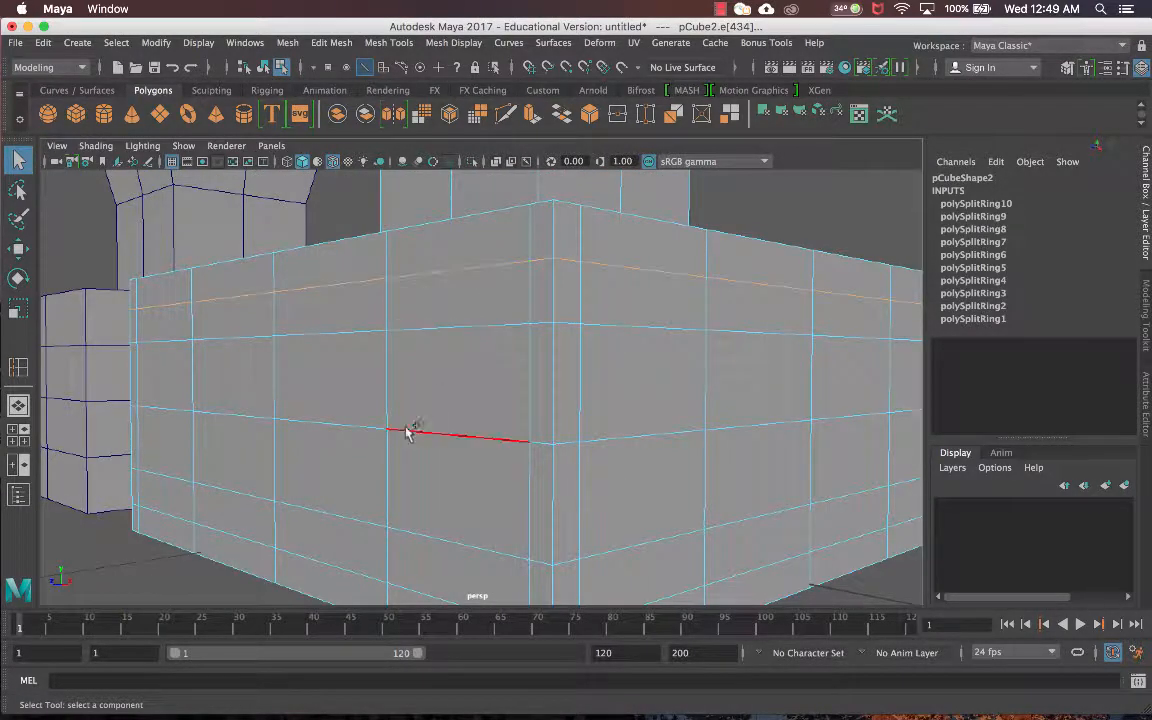
double_click(339, 557, "shift")
left_click_drag(458, 460, 585, 457, "alt")
scroll(557, 471, "down", 8)
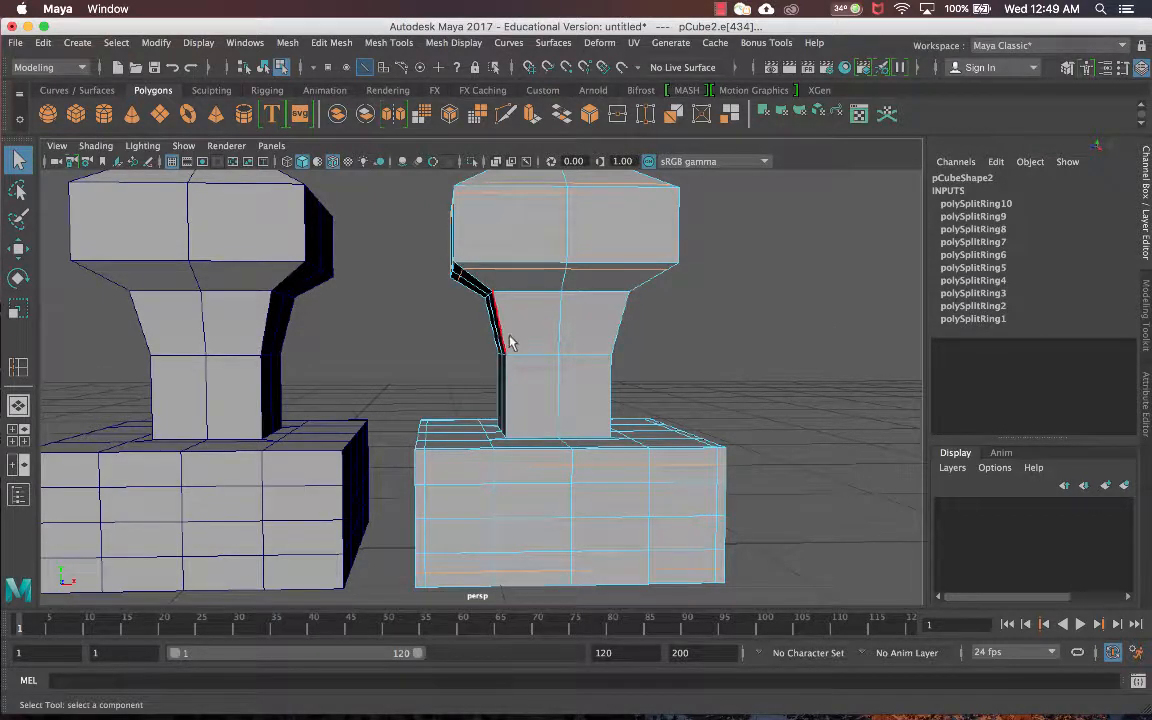
left_click_drag(525, 290, 553, 290, "alt")
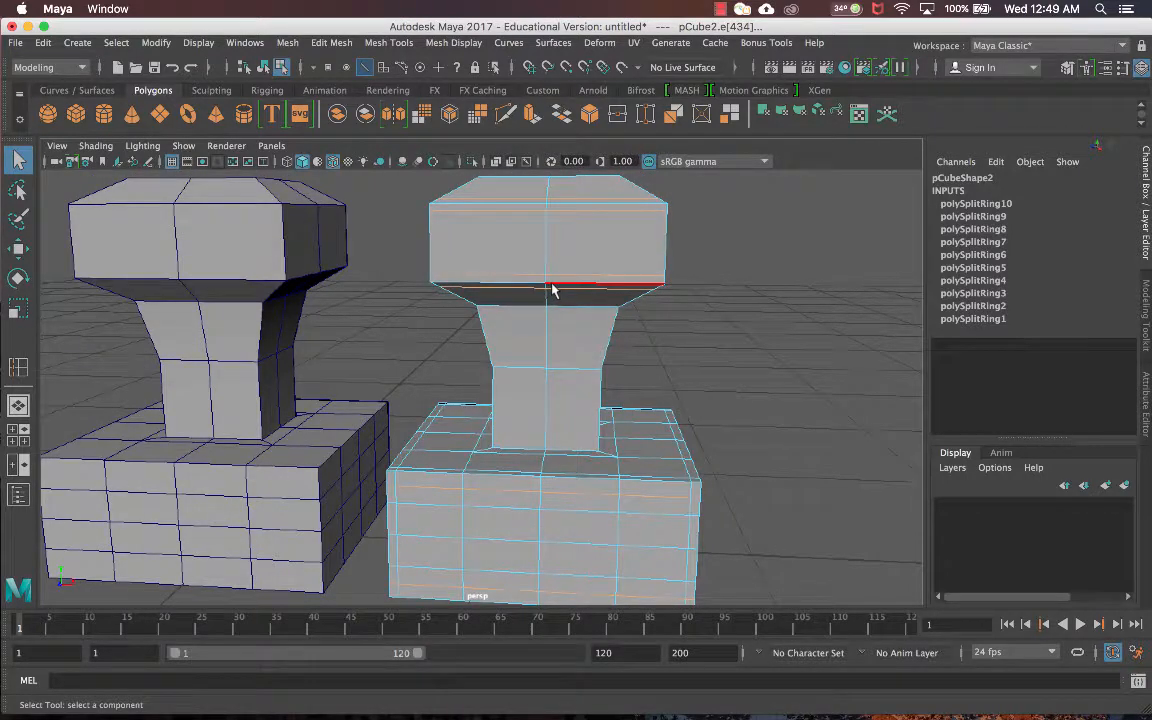
Return to object mode, display both the copied and the original pedestal as smoothed meshes, and deselect them.
right_click_drag(553, 290, 632, 240)
key("3")
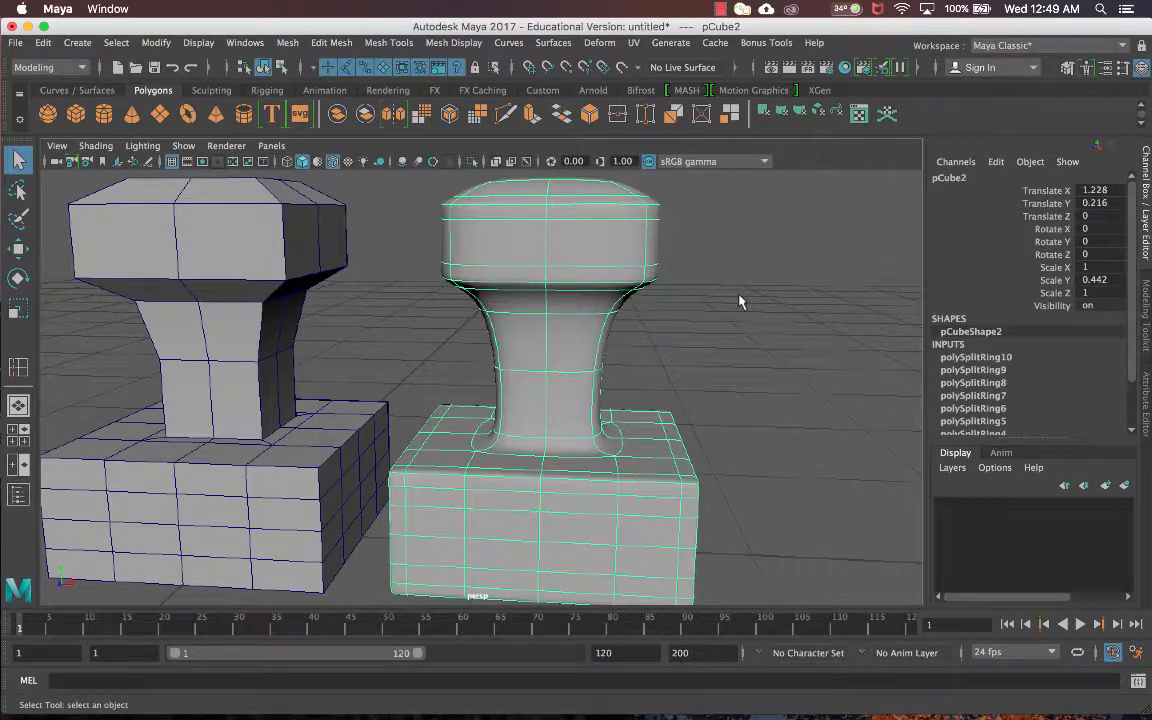
left_click(745, 297)
left_click_drag(632, 292, 522, 231, "alt")
left_click(296, 198)
key("3")
left_click(689, 278)
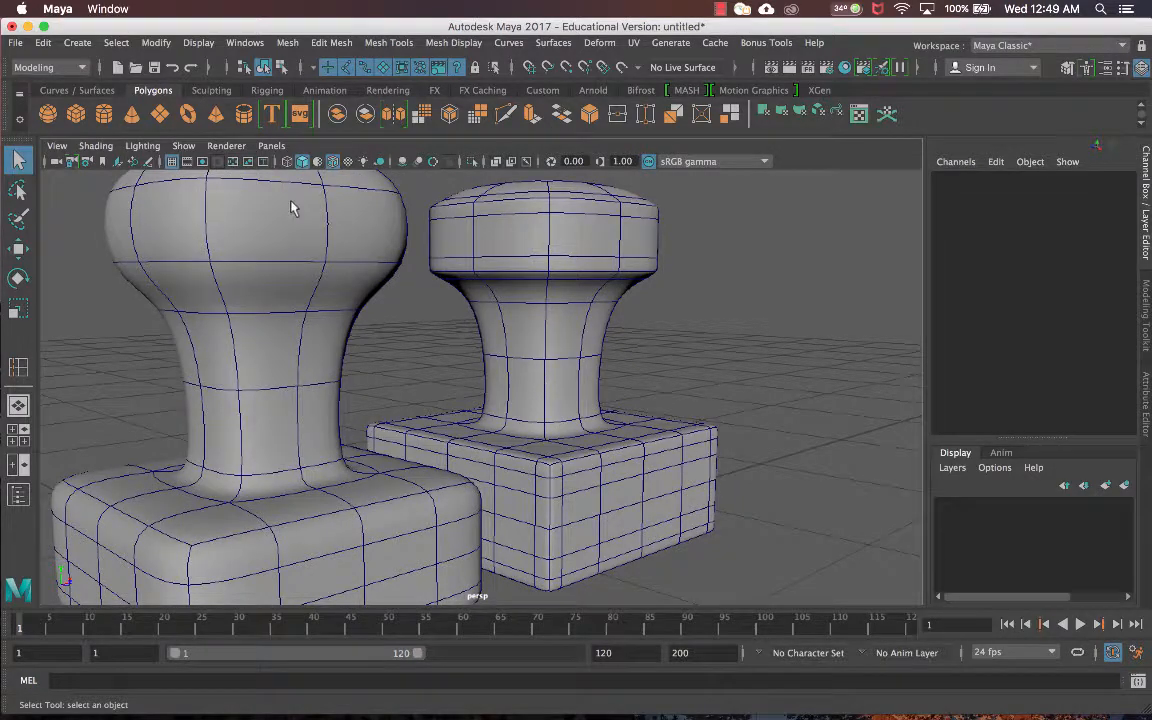
Turn off the wireframe overlay on the shaded models and compare the two smoothed pedestals.
left_click(332, 162)
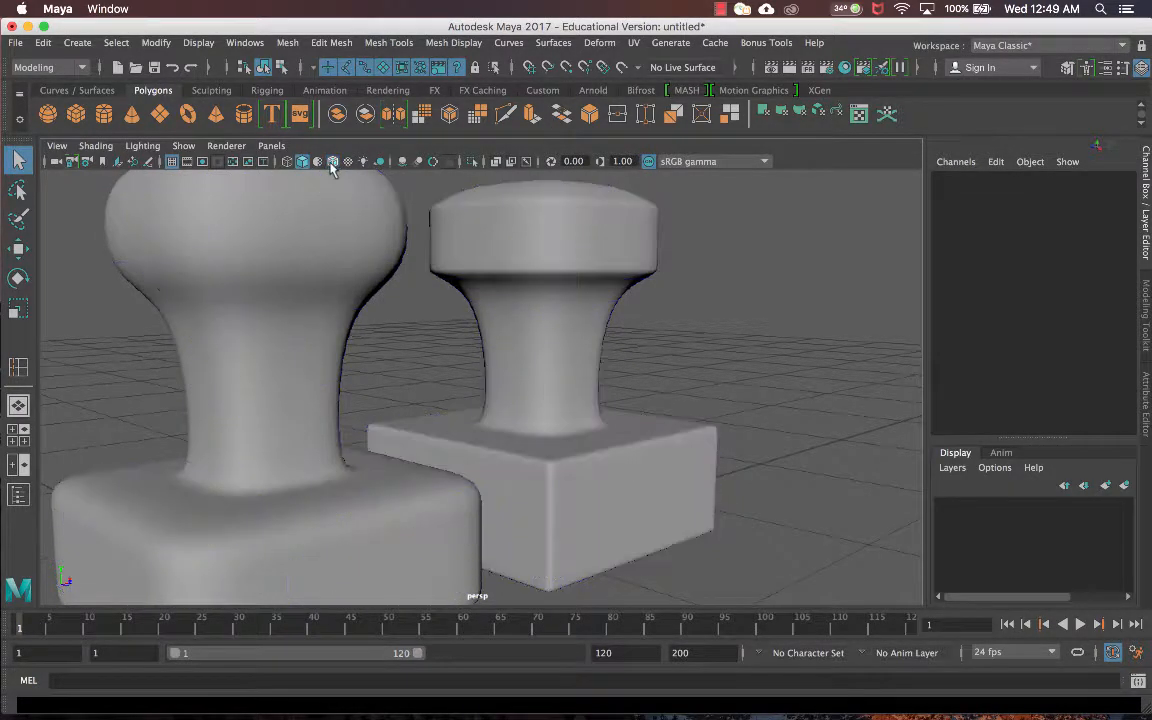
middle_click_drag(707, 334, 684, 396, "alt")
scroll(686, 400, "down", 5)
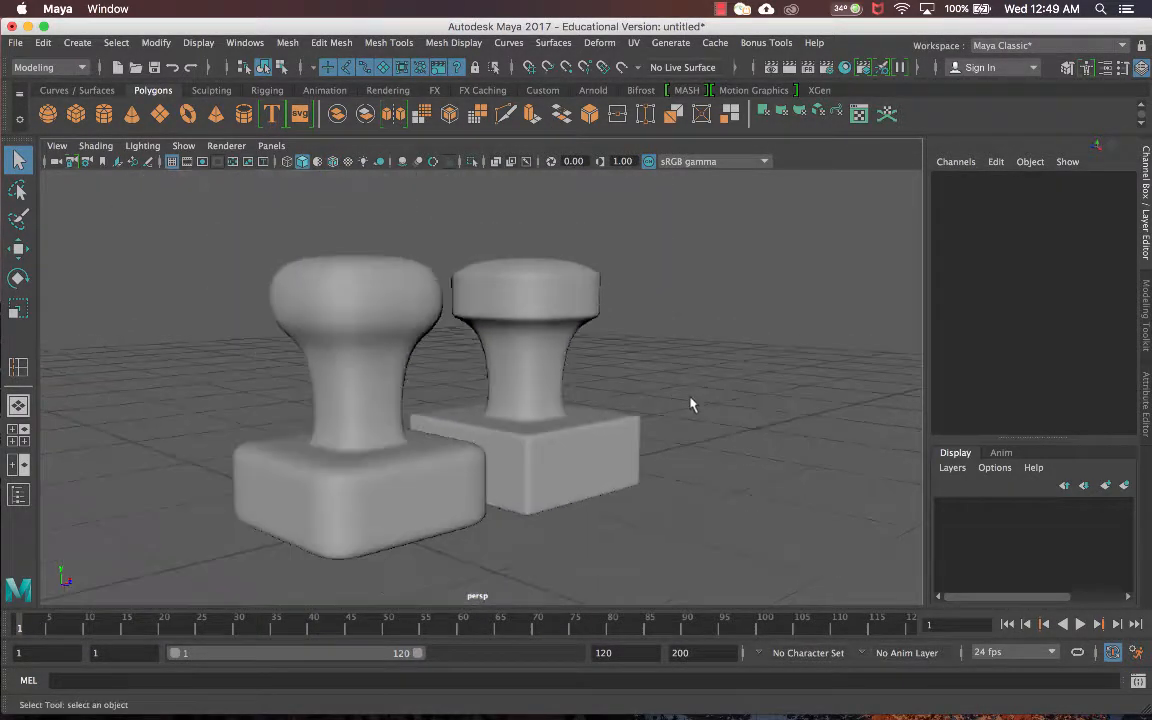
left_click_drag(717, 404, 537, 381, "alt")
scroll(546, 391, "up", 6)
scroll(546, 393, "down", 3)
Rename the copied pedestal as EdgeLoops.
left_click(537, 381)
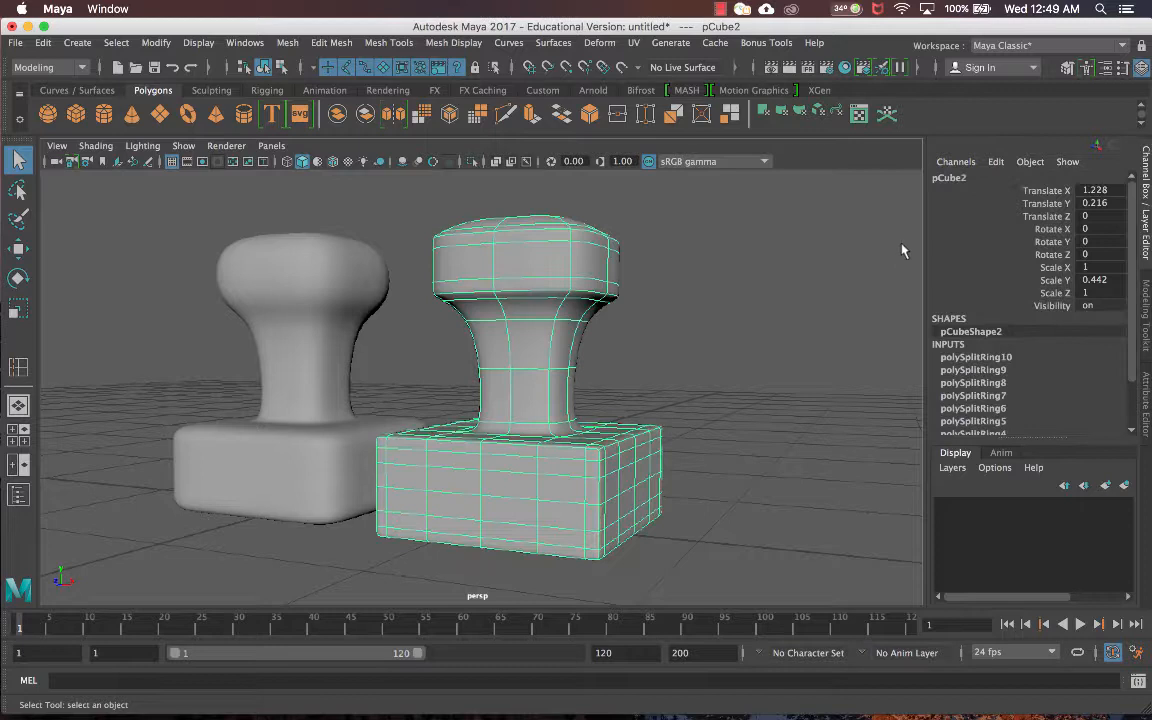
double_click(962, 177)
type("E")
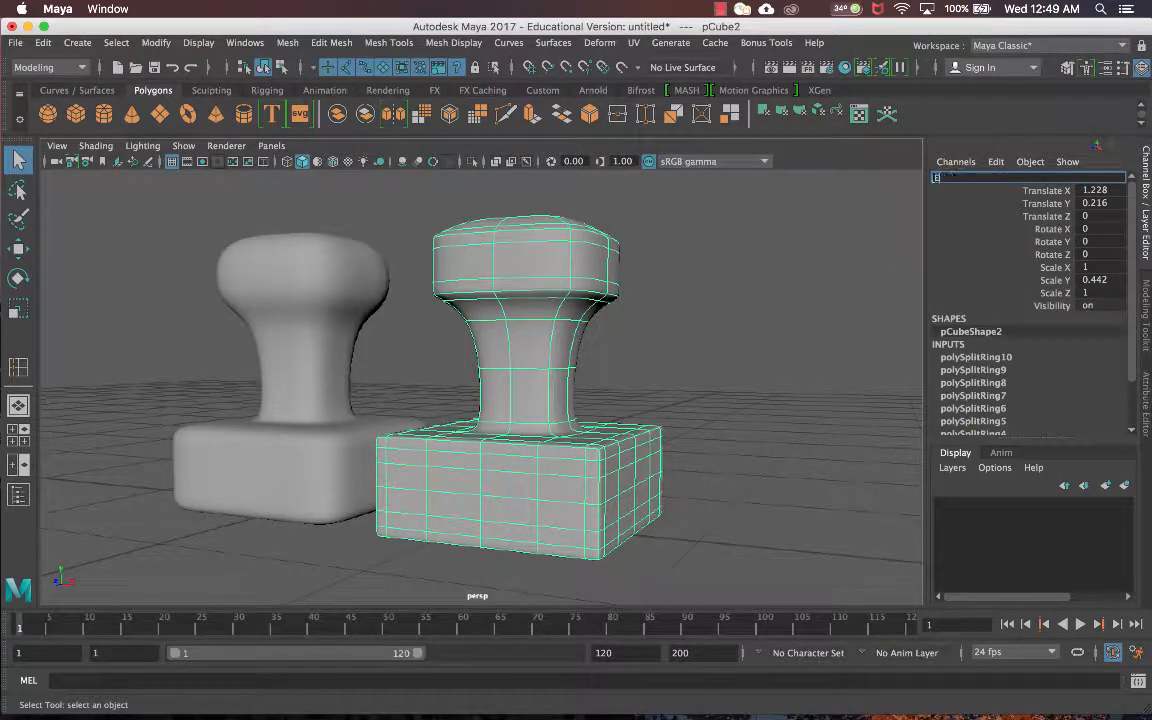
type("dgeLoops")
key("Return")
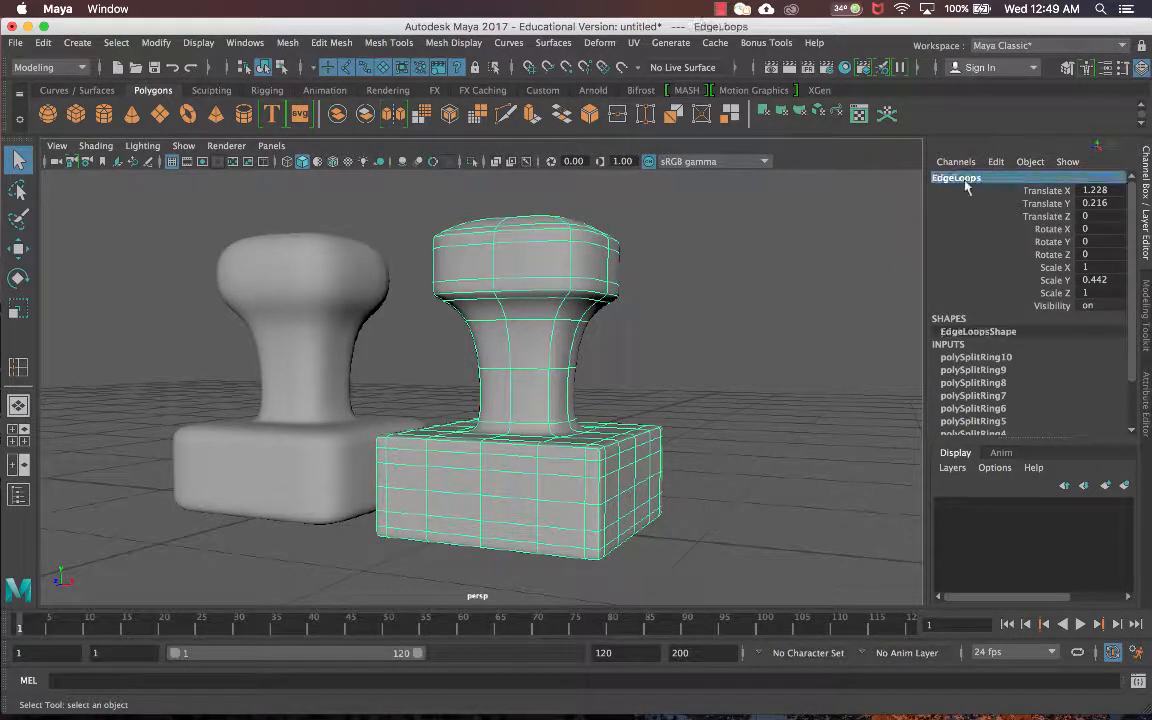
Compare the smoothed original pedestal with the smoothed EdgeLoops pedestal, examining corner sharpness and the edge-loop wireframe from several angles.
left_click(803, 225)
left_click_drag(374, 386, 470, 390, "alt")
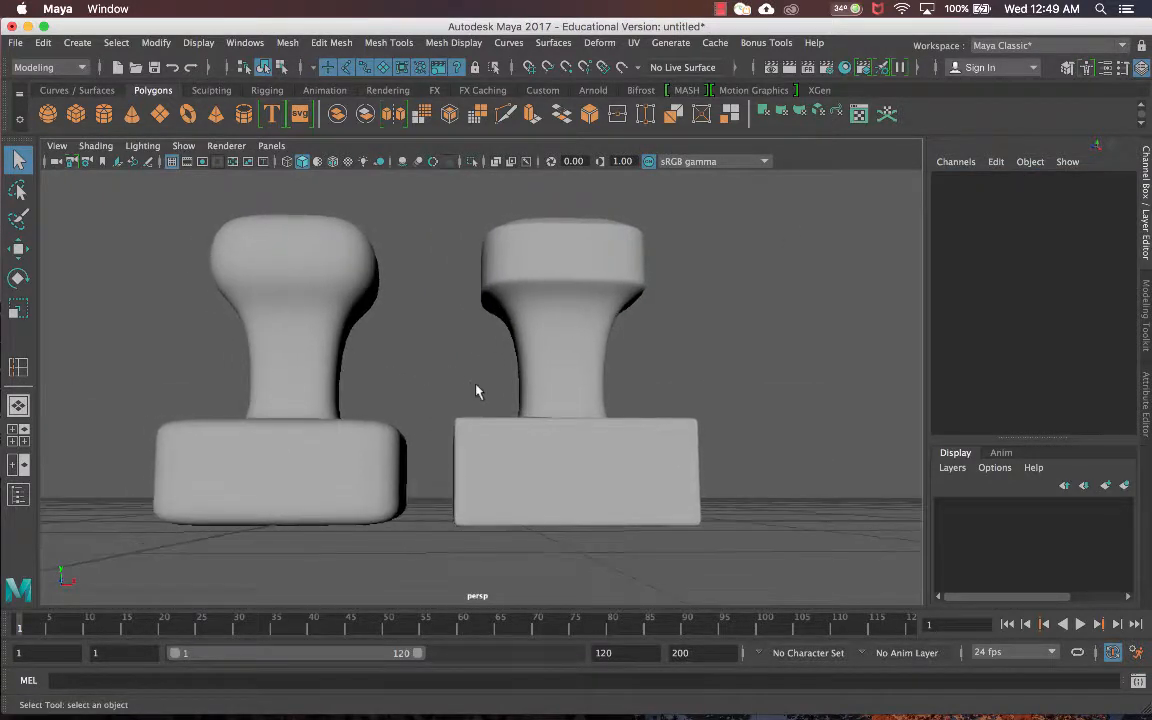
middle_click_drag(476, 411, 536, 416, "alt")
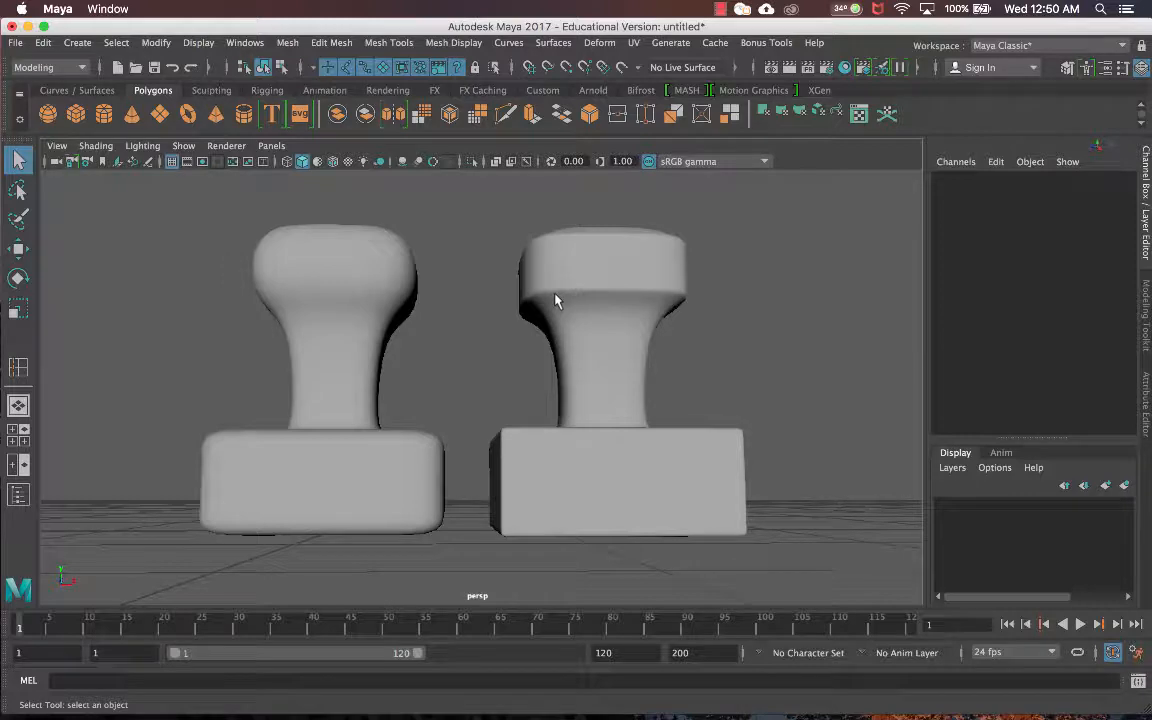
left_click(613, 295)
left_click_drag(707, 303, 744, 362, "alt")
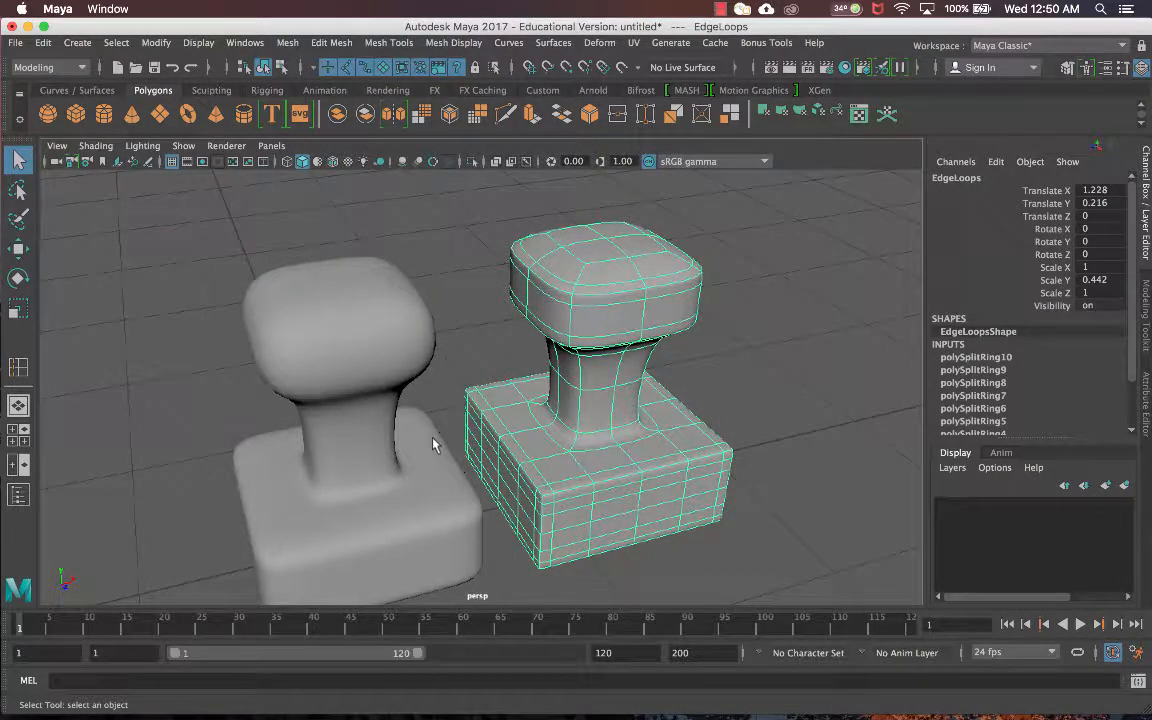
left_click_drag(436, 443, 589, 381, "alt")
left_click(693, 378)
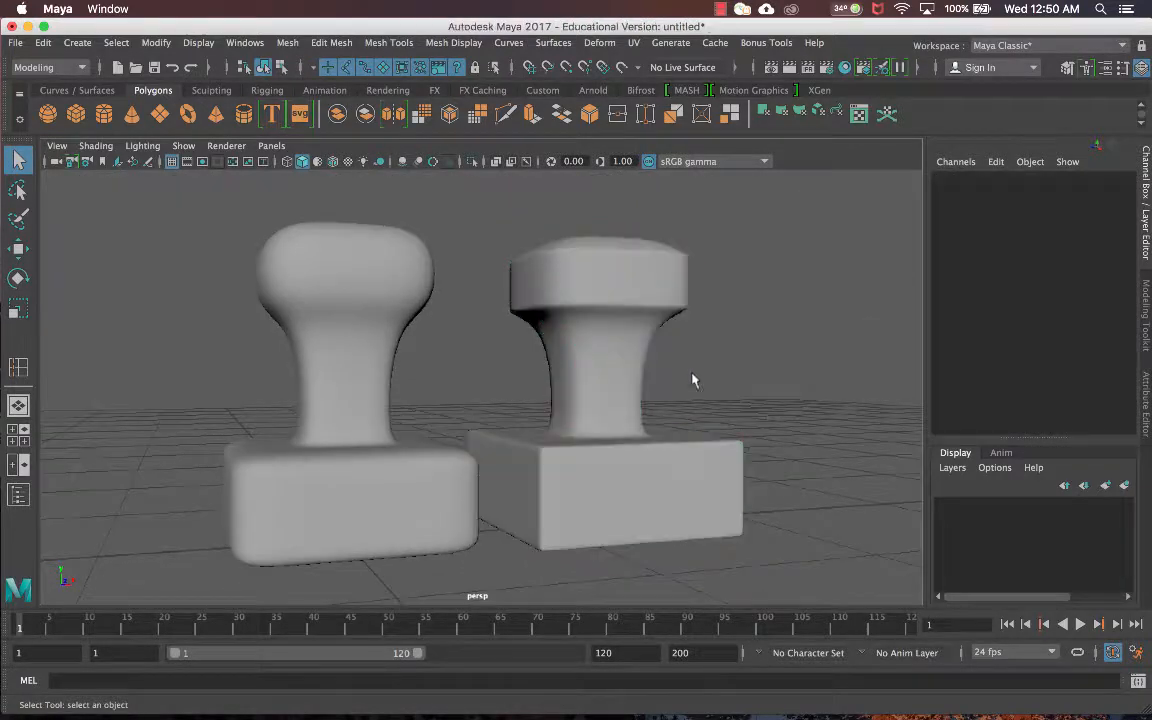
left_click_drag(693, 380, 718, 387, "alt")
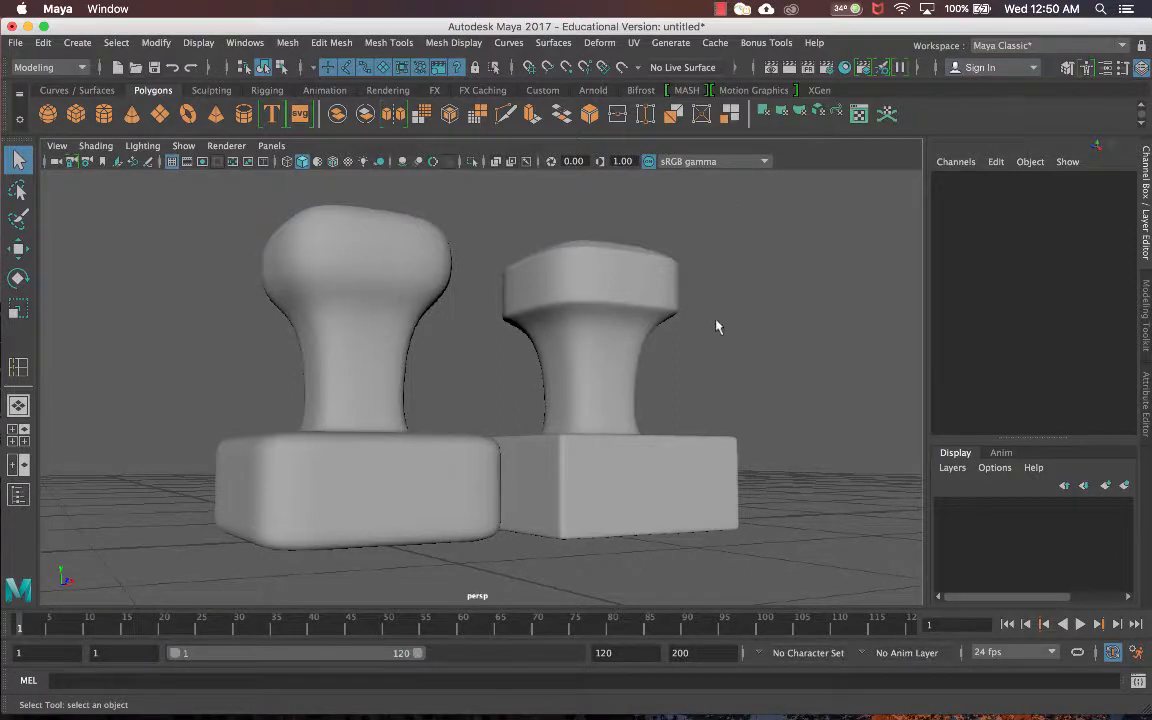
Display both the EdgeLoops pedestal and the original pedestal as unsmoothed polygon meshes, and deselect them.
left_click_drag(717, 326, 643, 363, "alt")
left_click(540, 365)
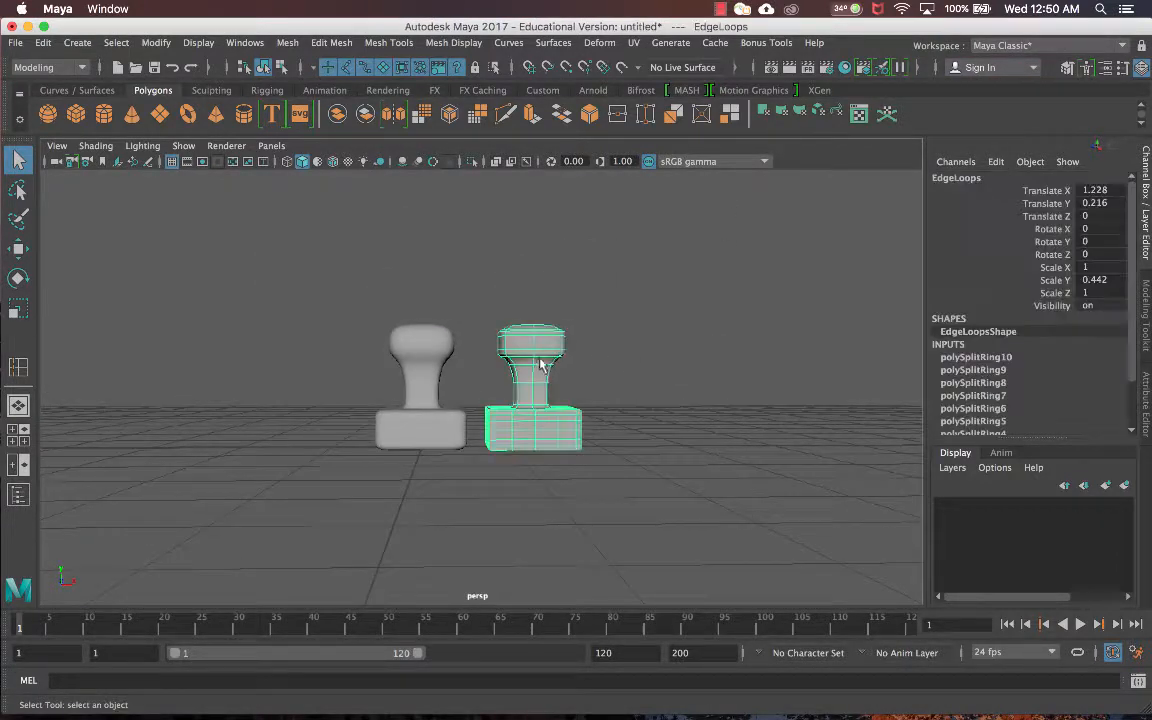
key("1")
left_click(411, 352)
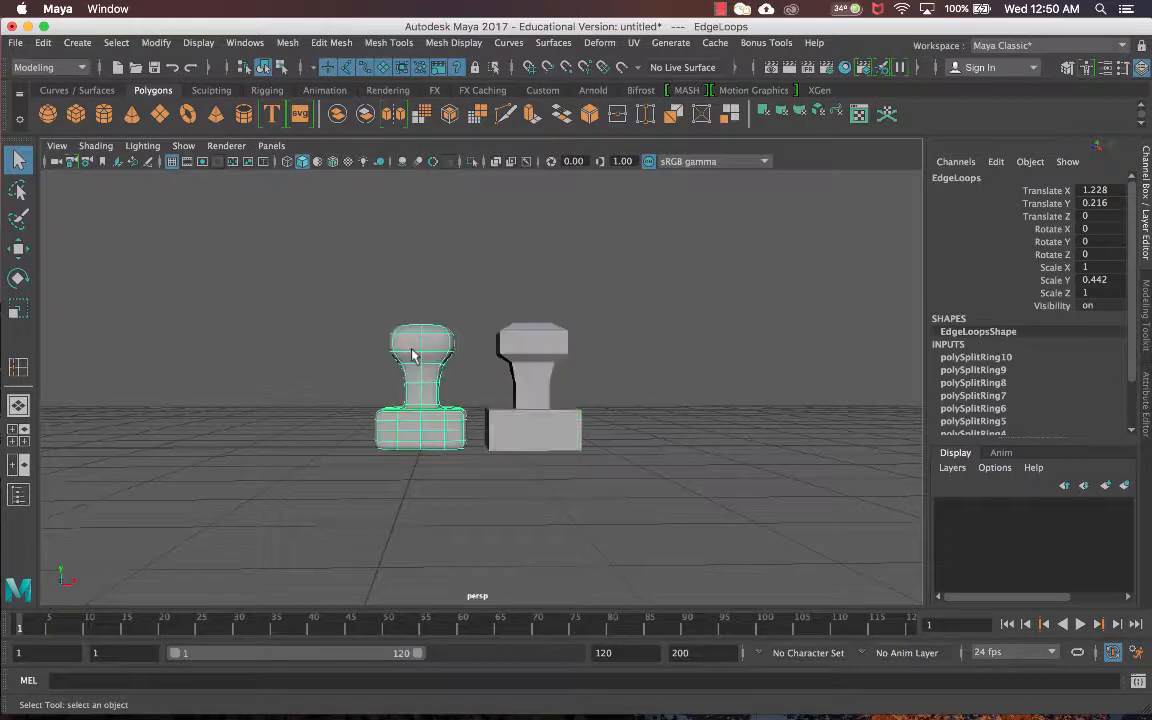
key("1")
left_click(689, 332)
scroll(689, 339, "up", 3)
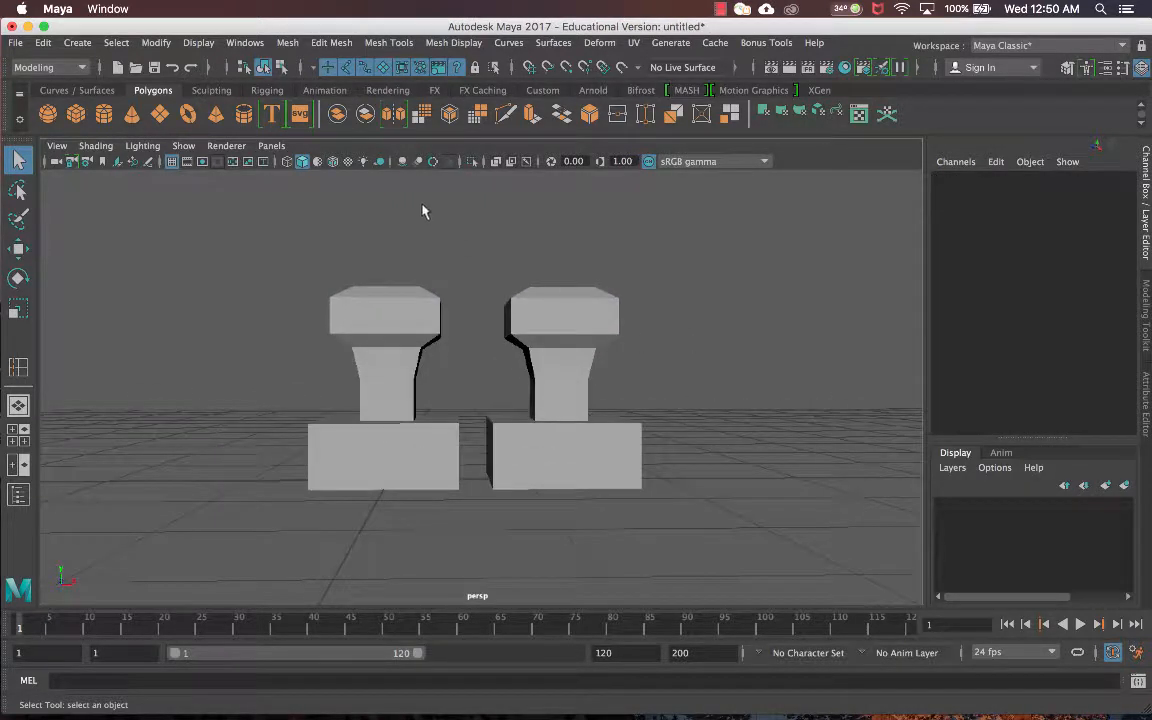
Turn on the wireframe overlay on the shaded models, leaving nothing selected.
left_click(333, 161)
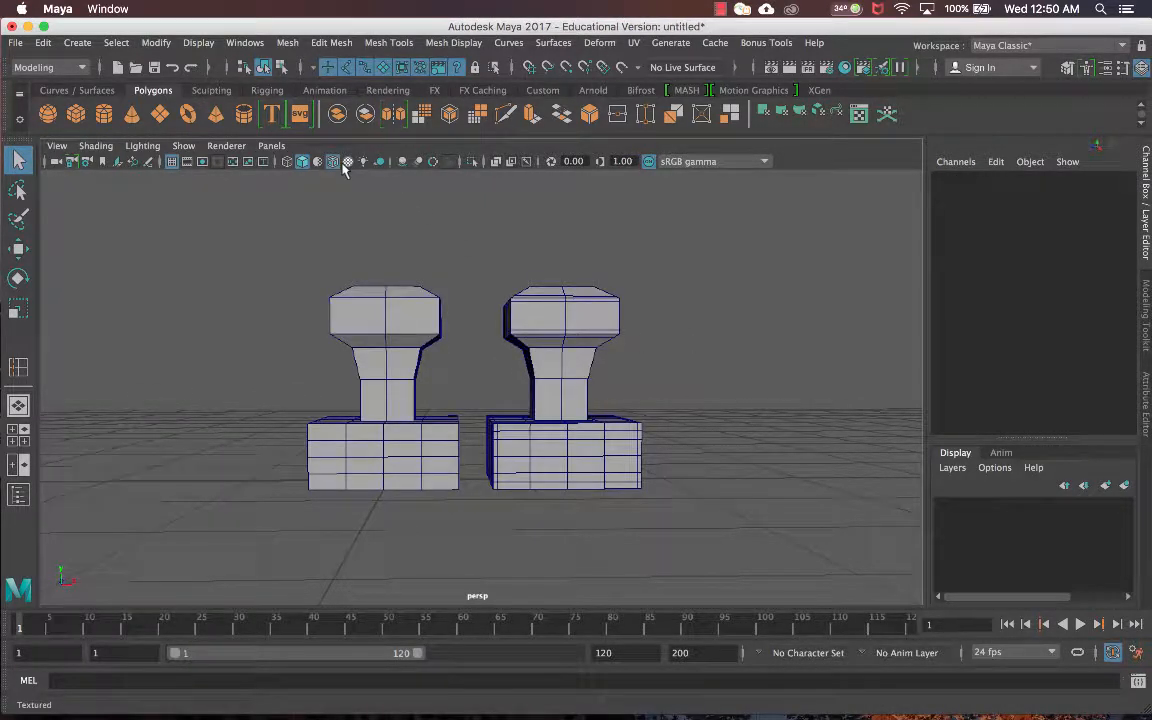
left_click(576, 314)
left_click(610, 265)
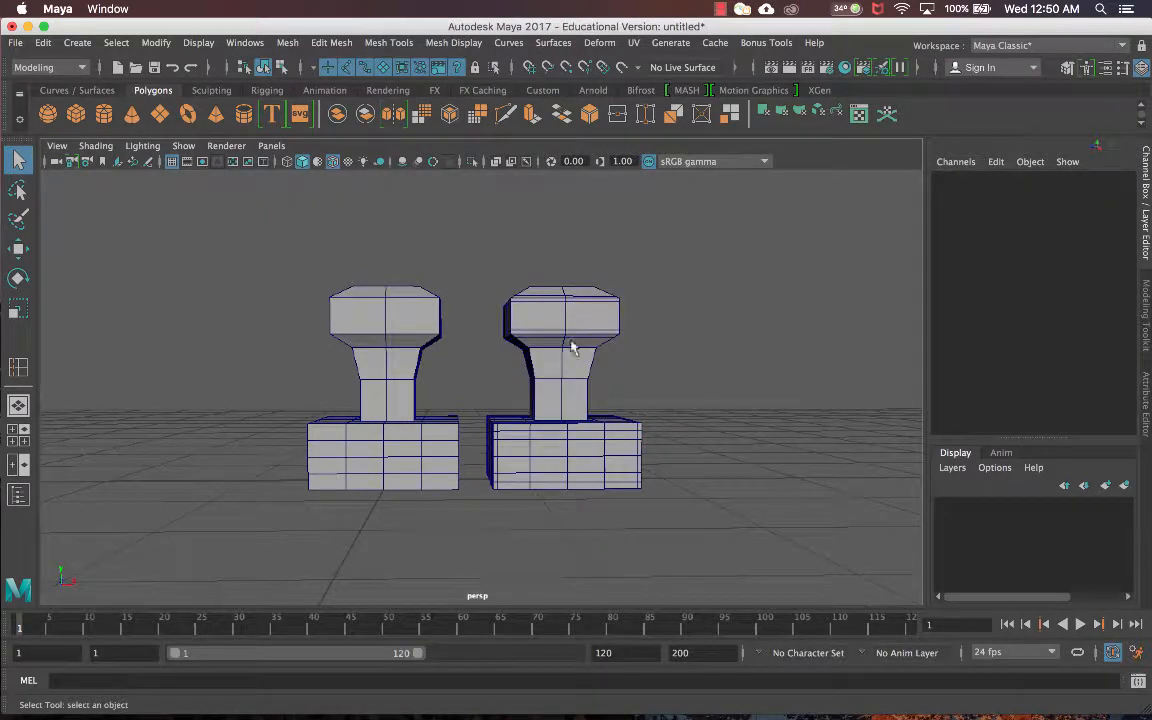
Duplicate the EdgeLoops pedestal and move the duplicate along X to 2.428, beside the other two.
left_click(573, 347)
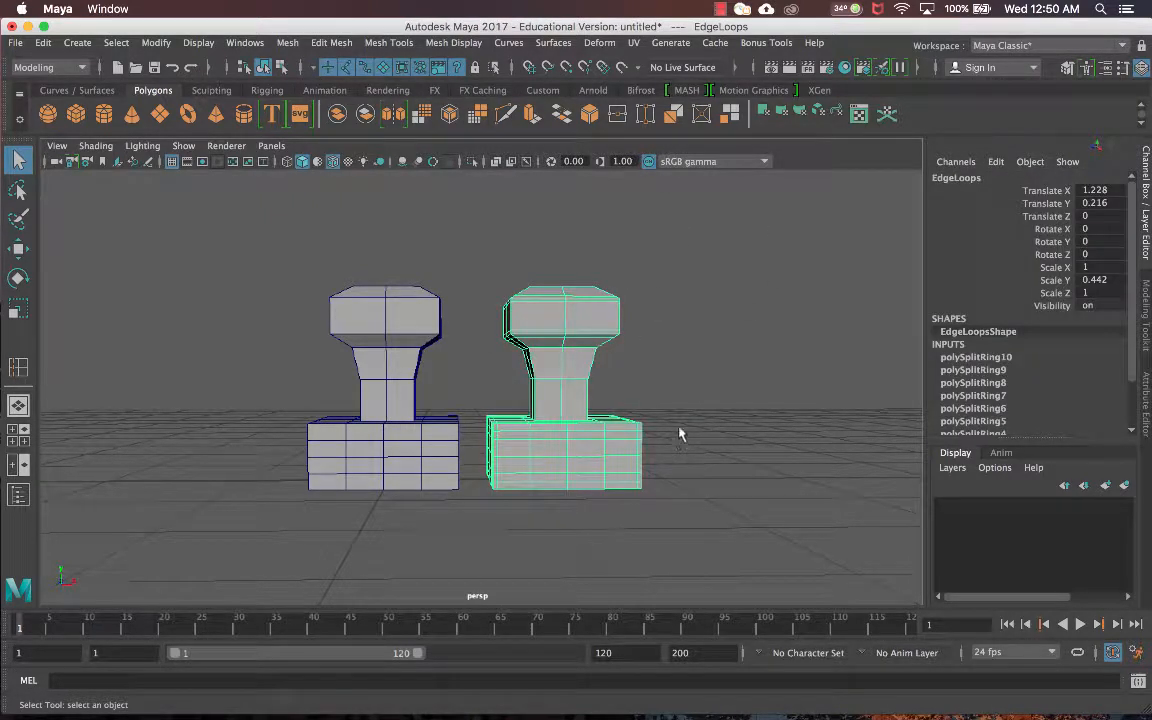
key("ctrl+d")
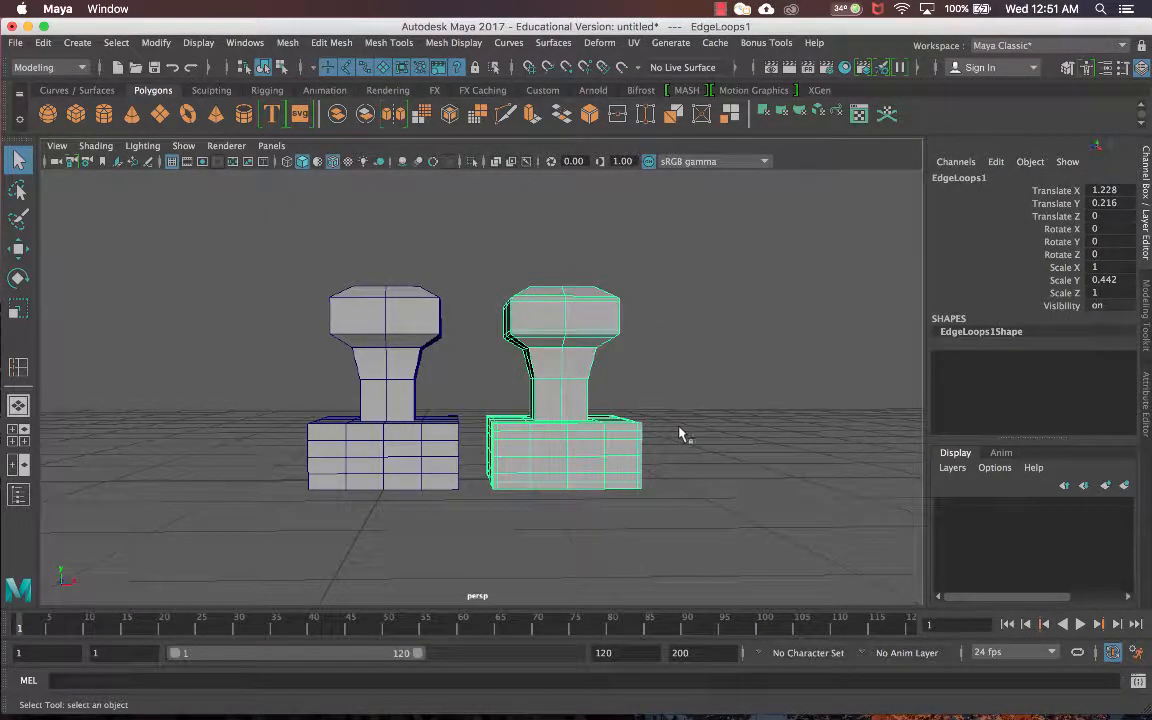
key("w")
middle_click_drag(716, 424, 613, 431, "alt")
left_click_drag(551, 457, 705, 458)
middle_click_drag(705, 458, 690, 479, "alt")
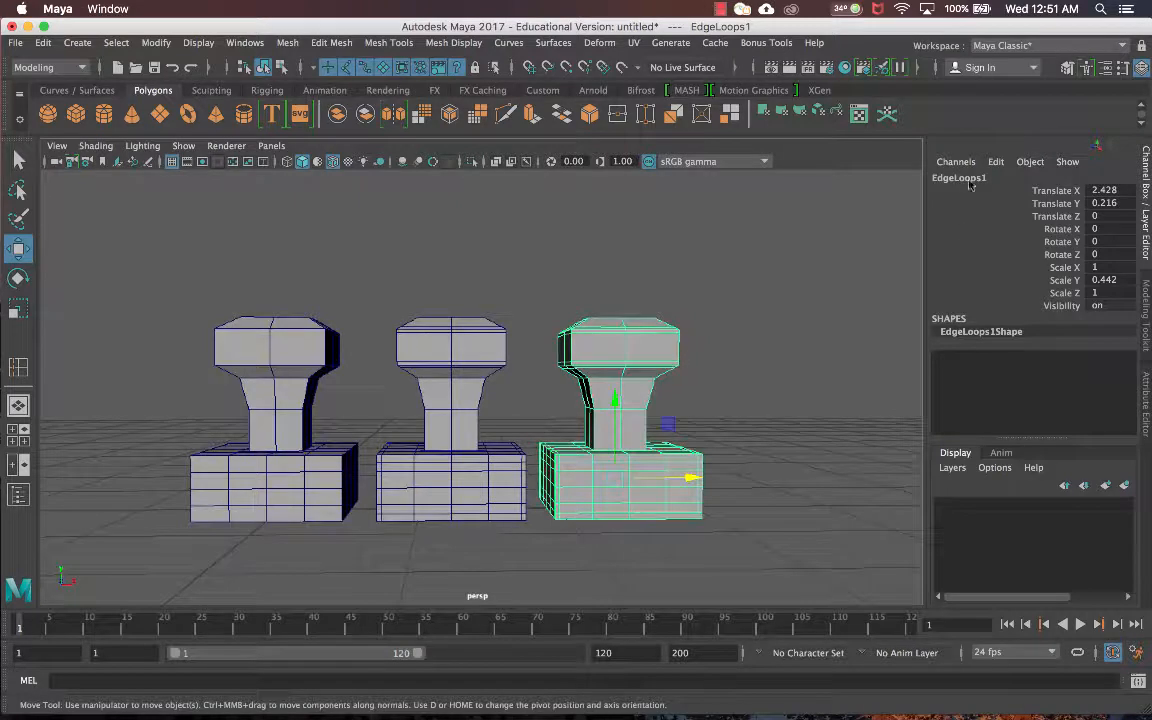
Rename the new duplicate pedestal as CreaseTool and deselect it.
type("Crease_")
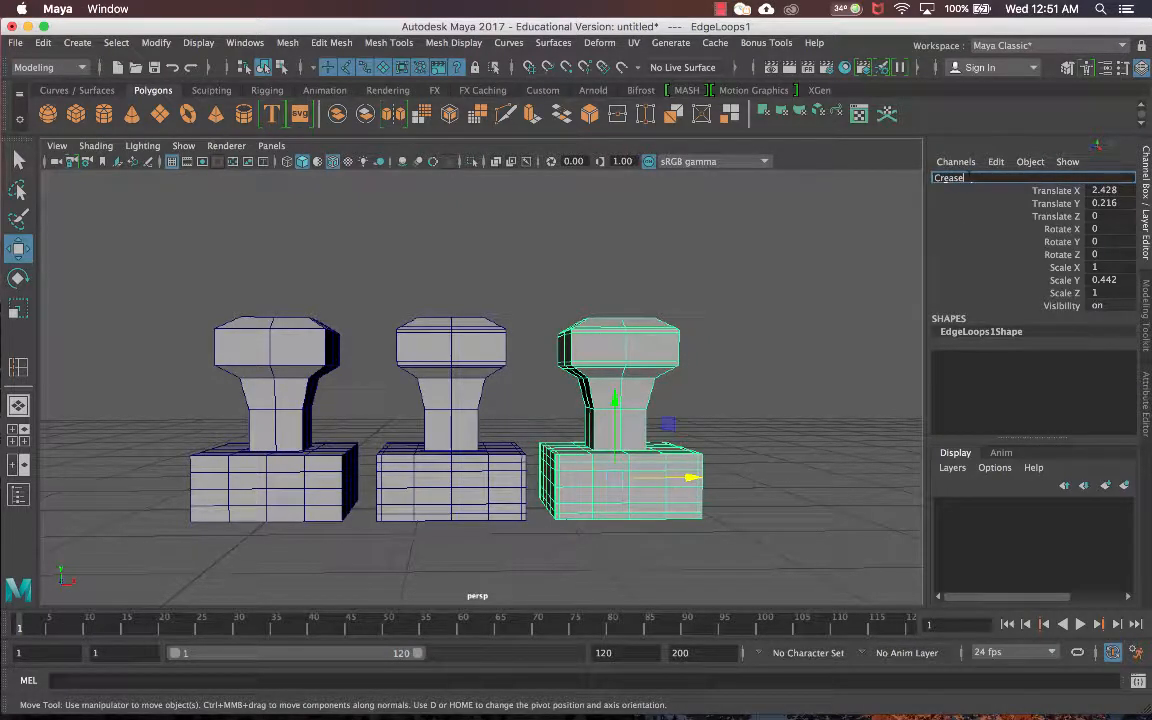
key("Return")
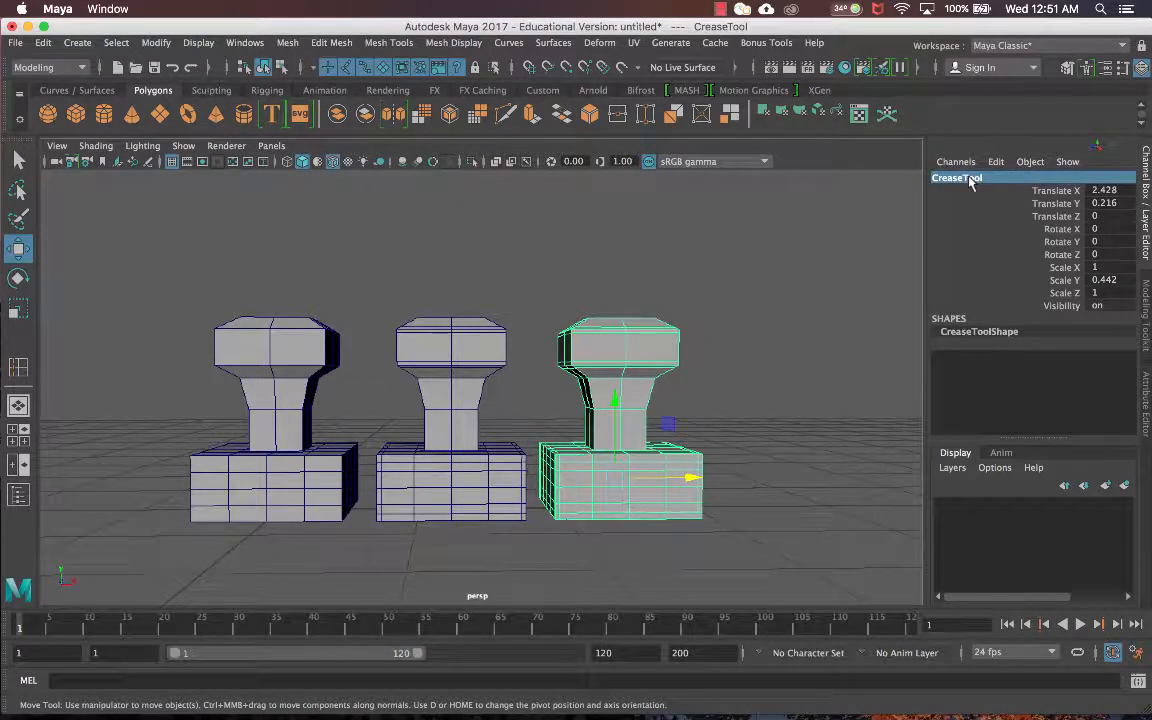
left_click(760, 261)
left_click_drag(717, 296, 645, 296, "alt")
scroll(645, 296, "up", 3)
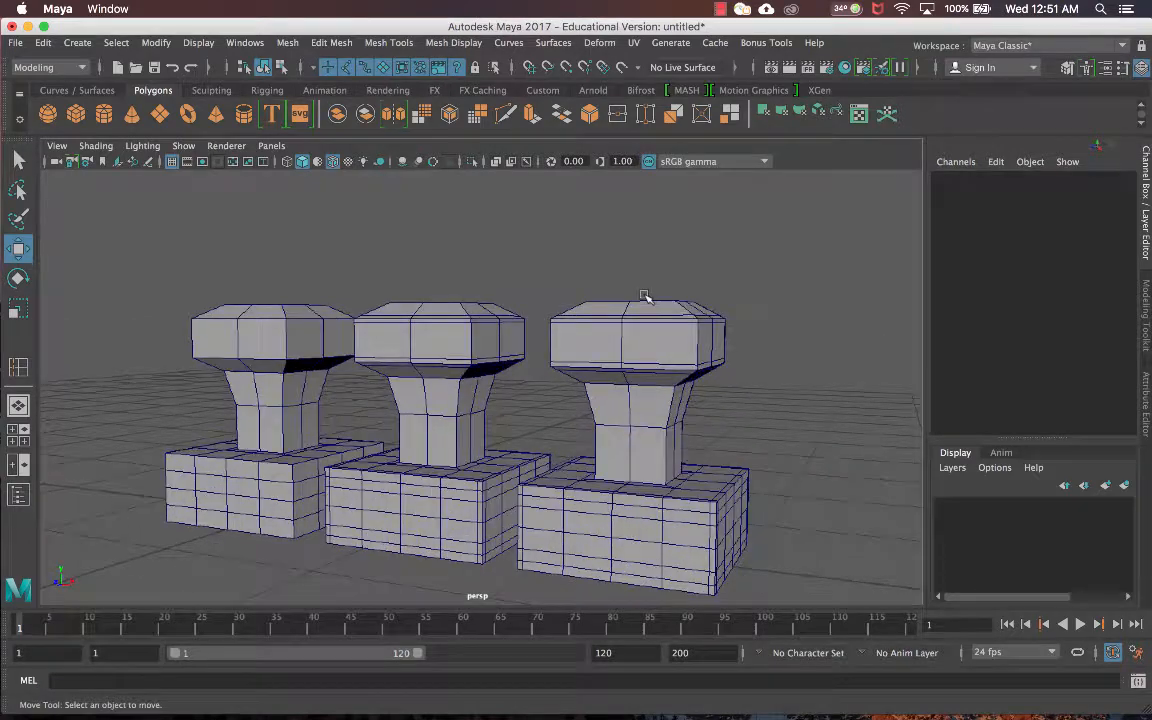
middle_click_drag(645, 296, 649, 277, "alt")
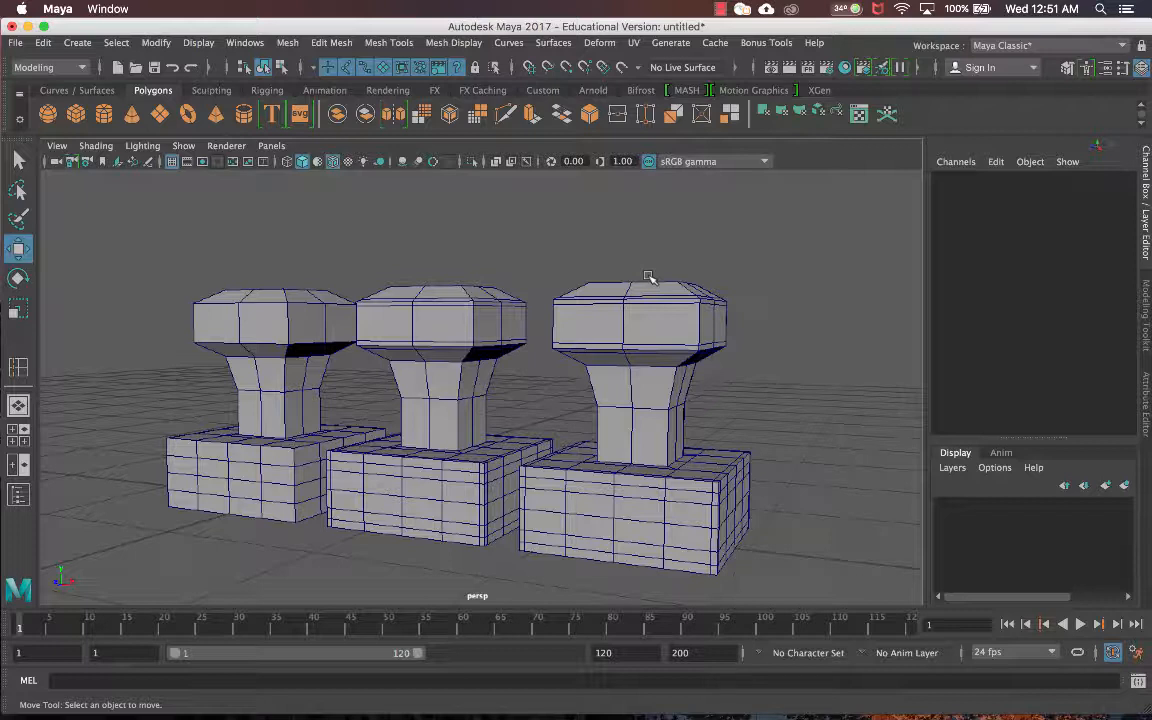
Select the CreaseTool pedestal and switch it to edge selection mode.
left_click(612, 308)
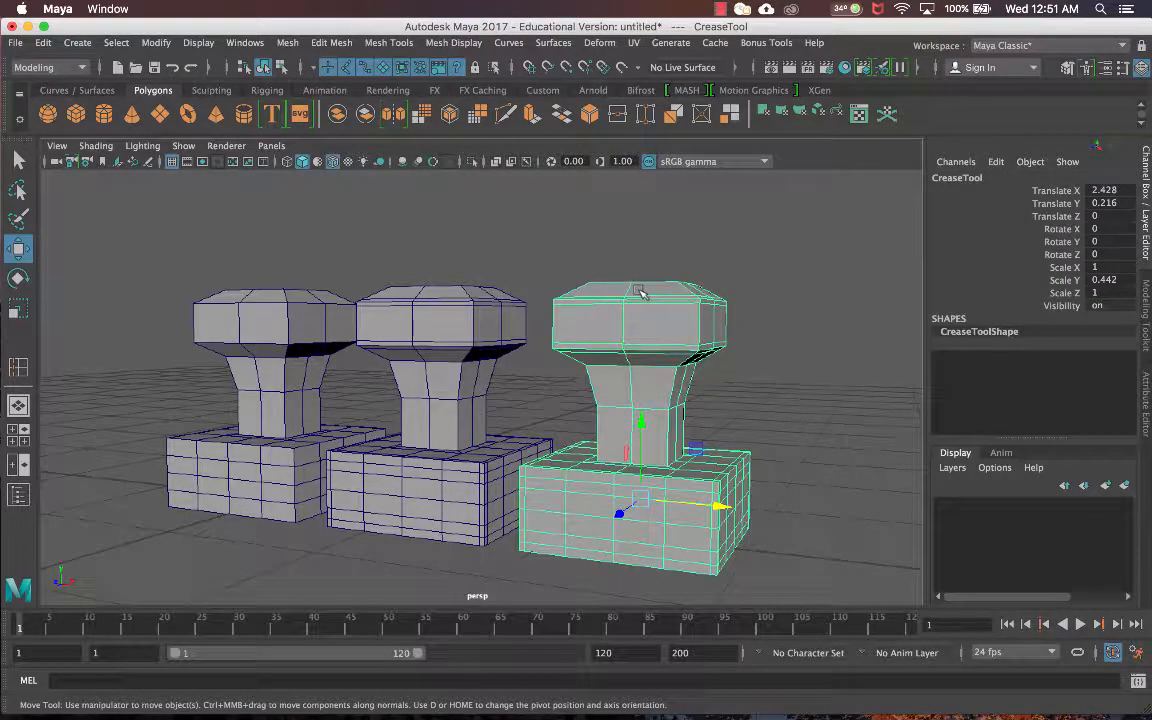
right_click(656, 311, "shift")
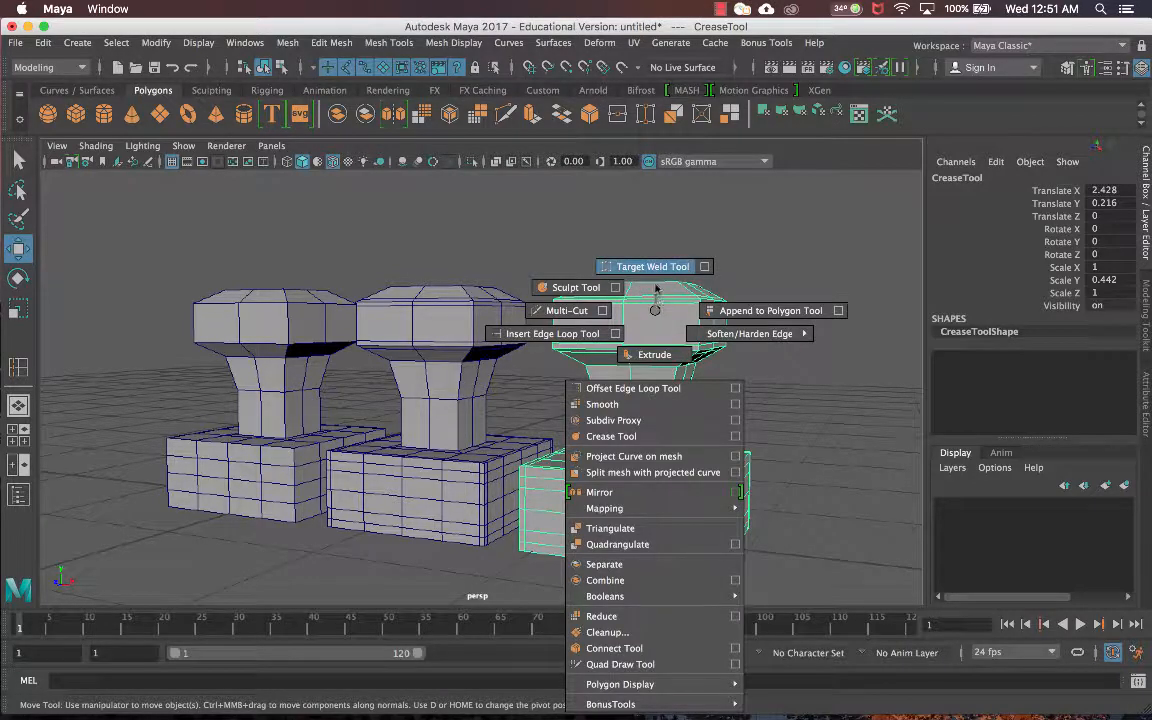
right_click_drag(654, 262, 655, 222)
scroll(674, 304, "up", 5)
middle_click_drag(716, 408, 628, 286, "alt")
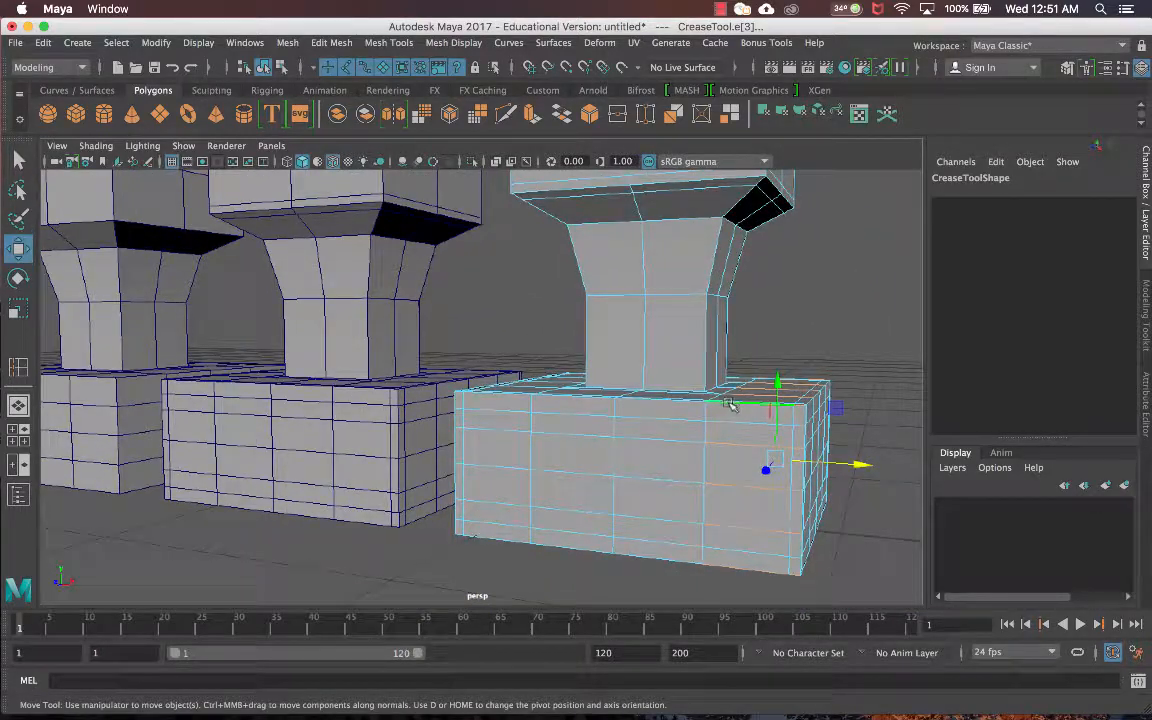
left_click_drag(803, 399, 756, 418, "alt")
middle_click_drag(769, 416, 738, 383, "alt")
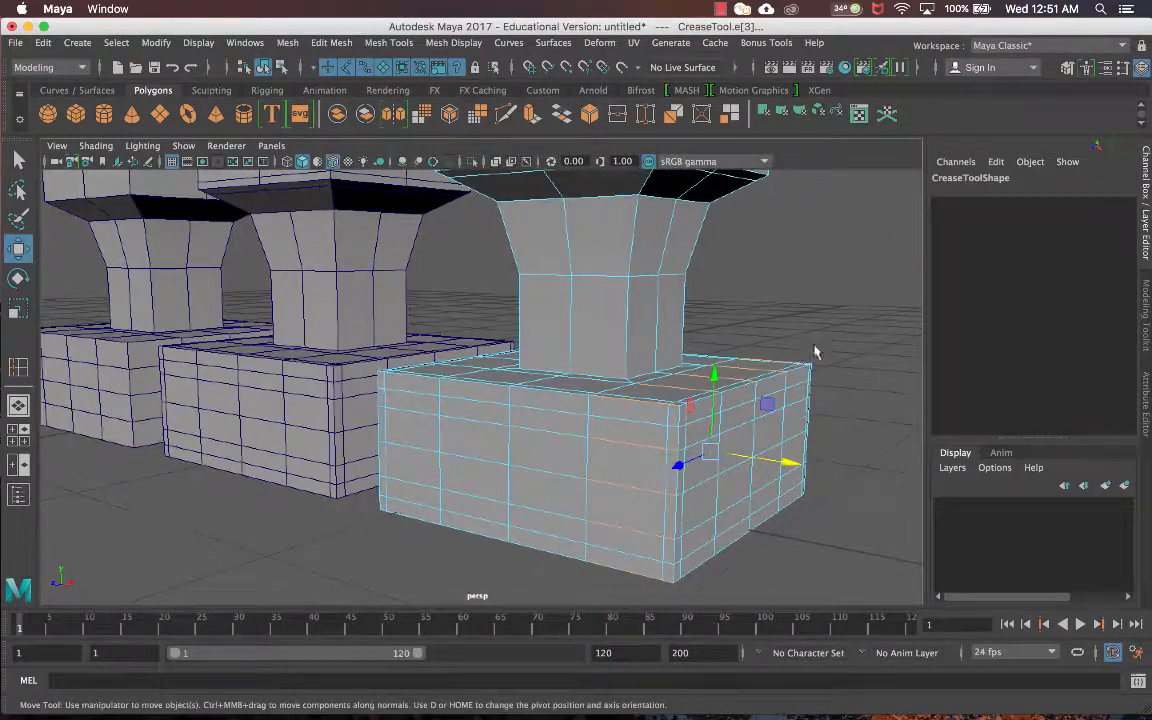
left_click(816, 350)
left_click(707, 402)
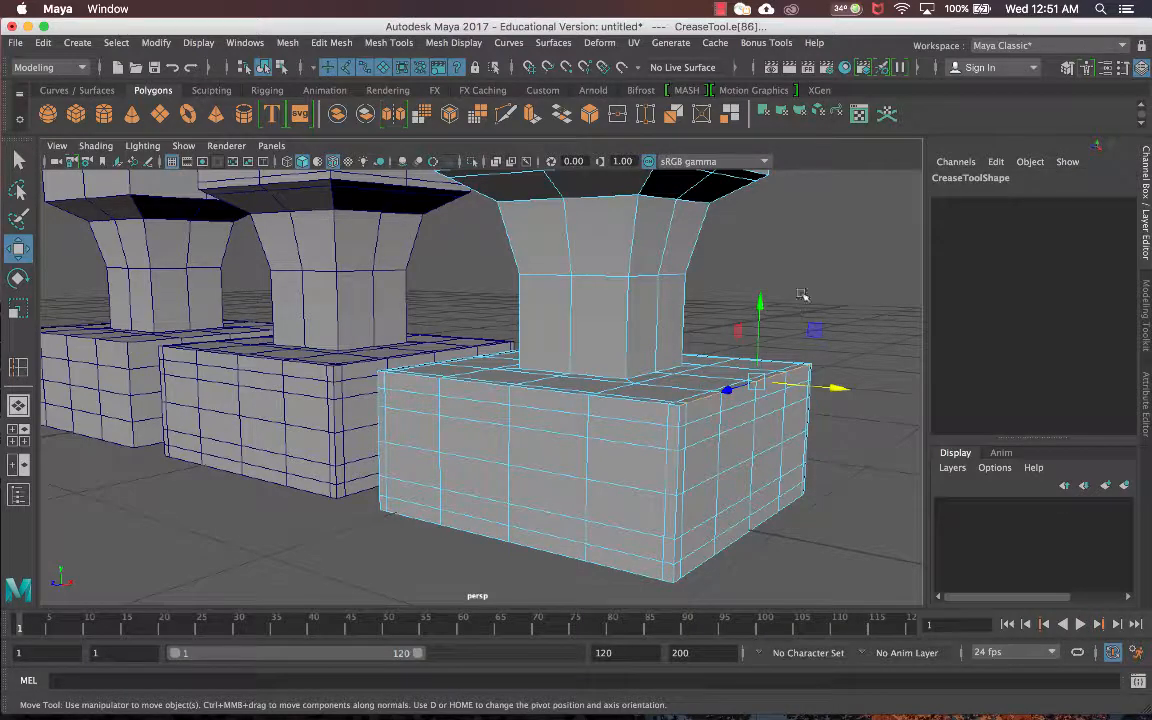
left_click(720, 266)
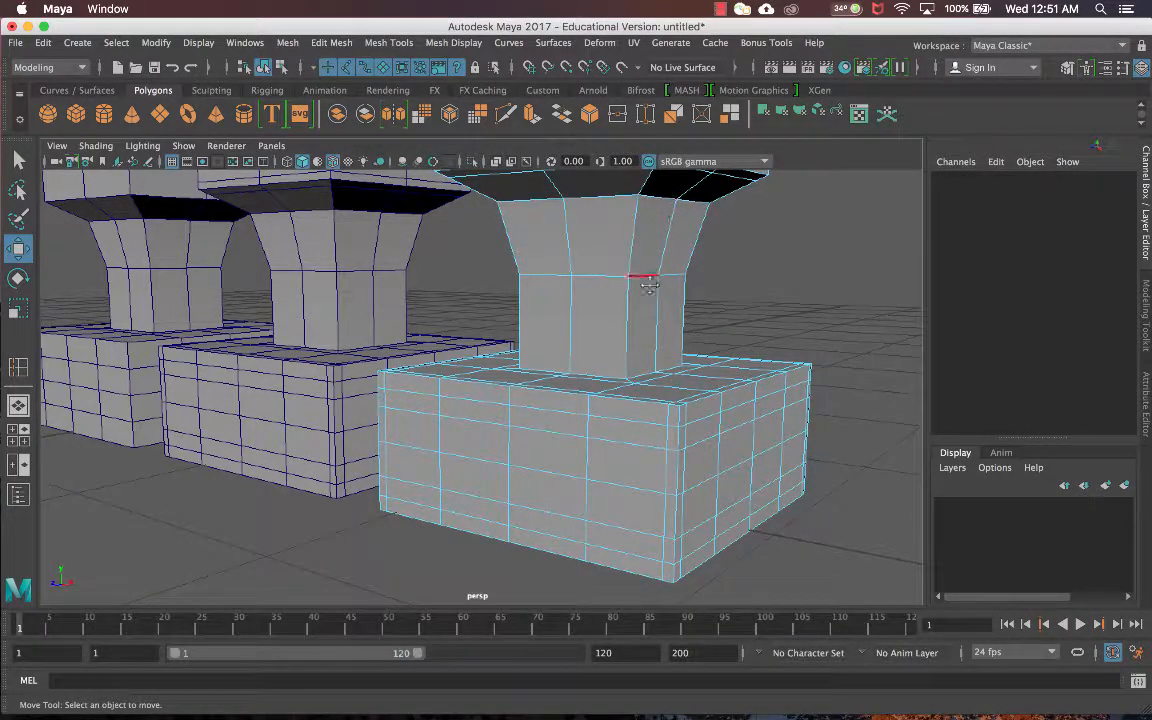
Select the vertical corner edges running up the CreaseTool pedestal's column and cap on all four corners.
middle_click_drag(652, 276, 628, 364, "alt")
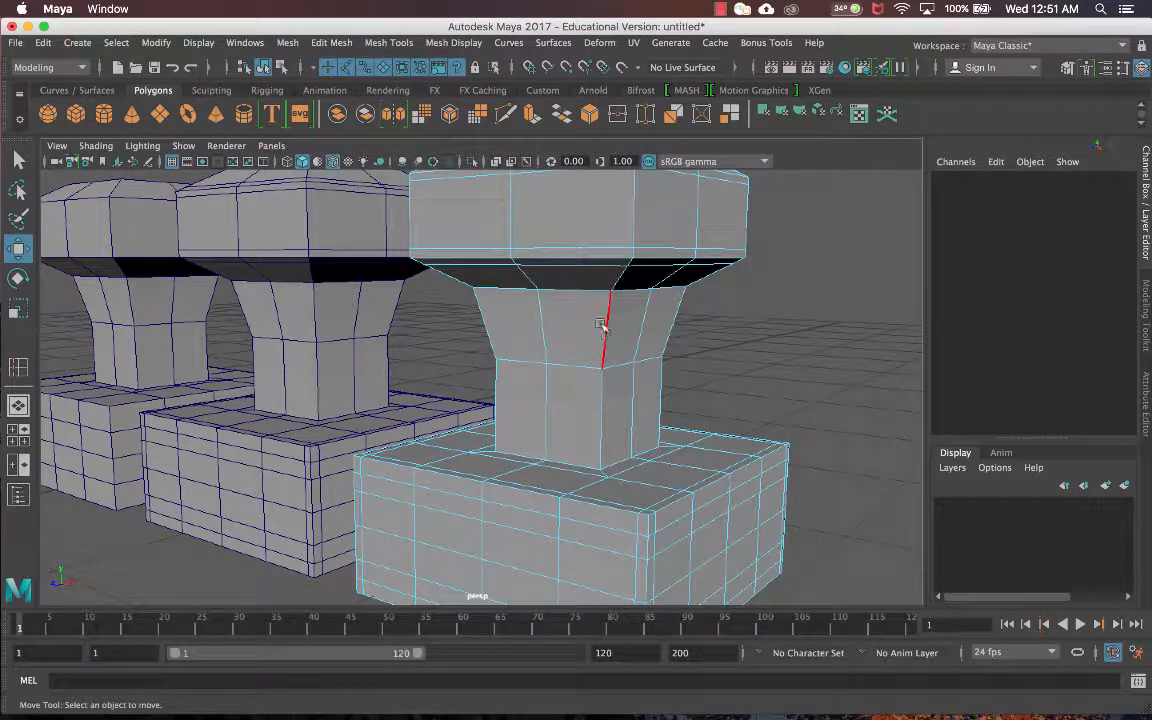
left_click(600, 408)
middle_click_drag(635, 406, 631, 534, "alt")
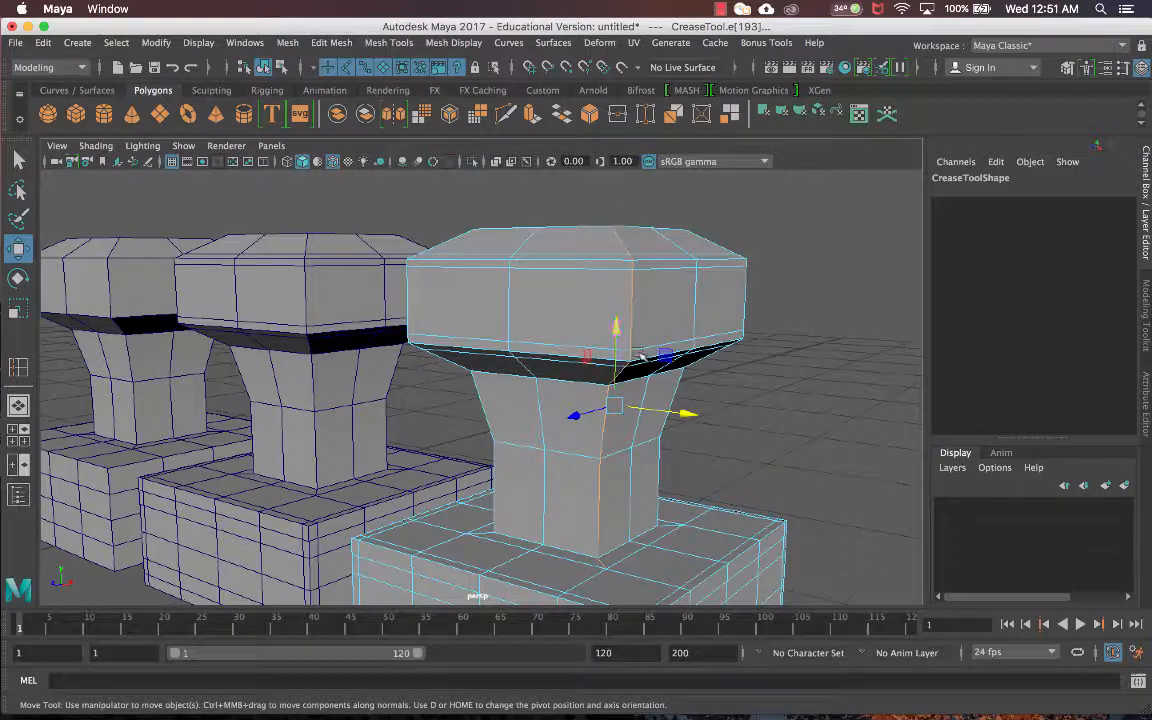
left_click_drag(650, 300, 607, 396, "alt")
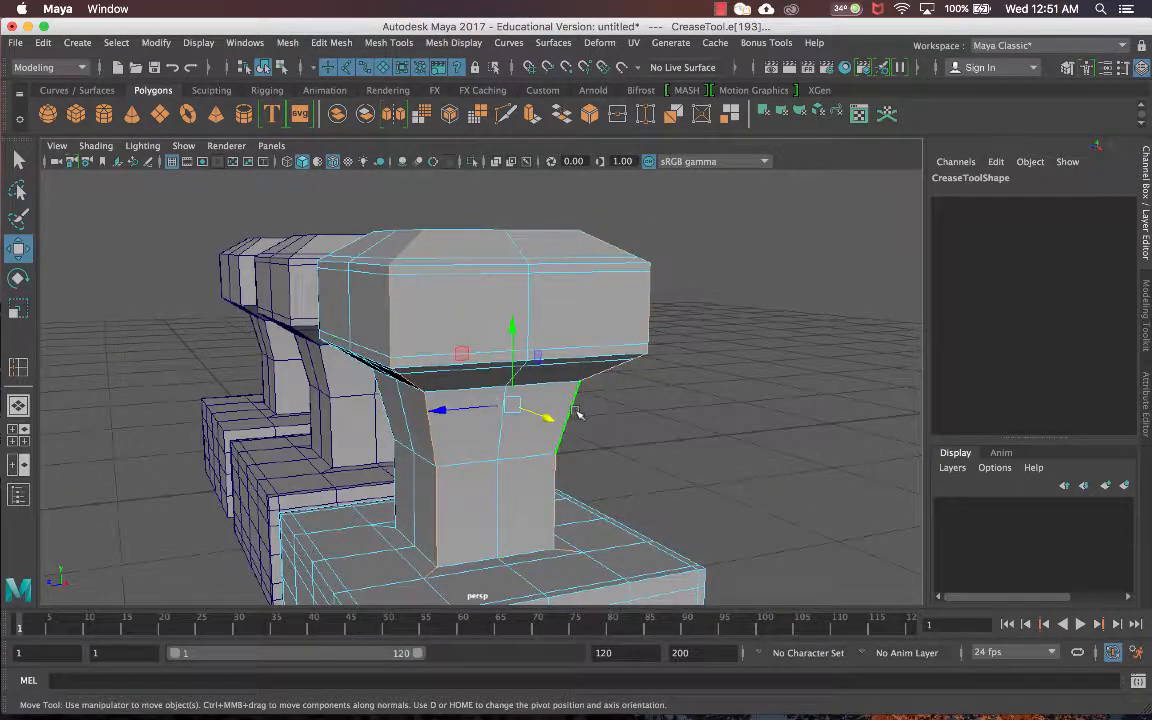
left_click_drag(515, 400, 645, 387, "alt")
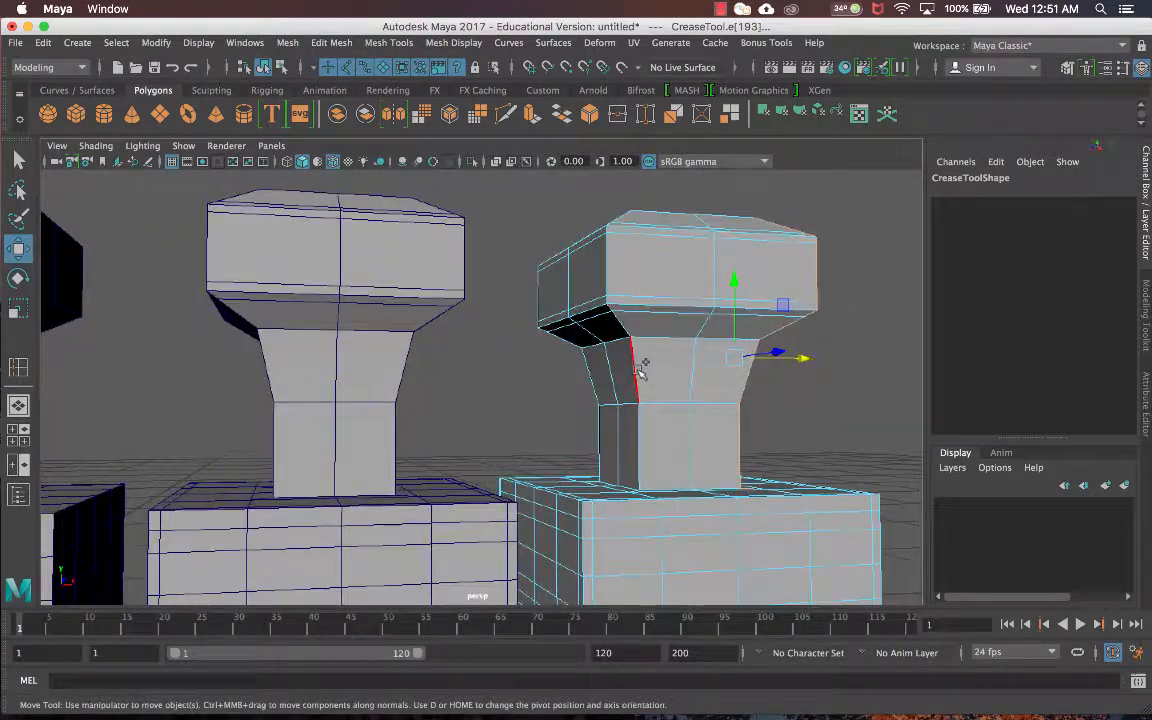
left_click(640, 375)
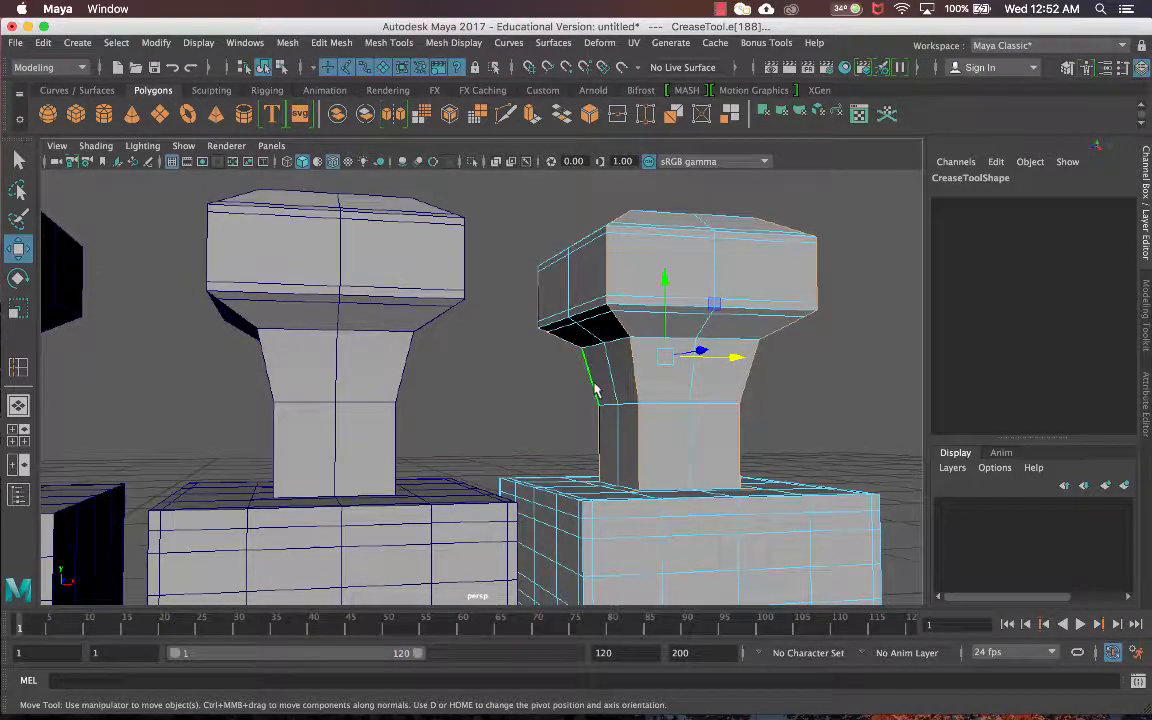
Add the edge loops around the upper and lower rims of the CreaseTool pedestal's cap to the selection.
left_click_drag(650, 404, 530, 340, "alt")
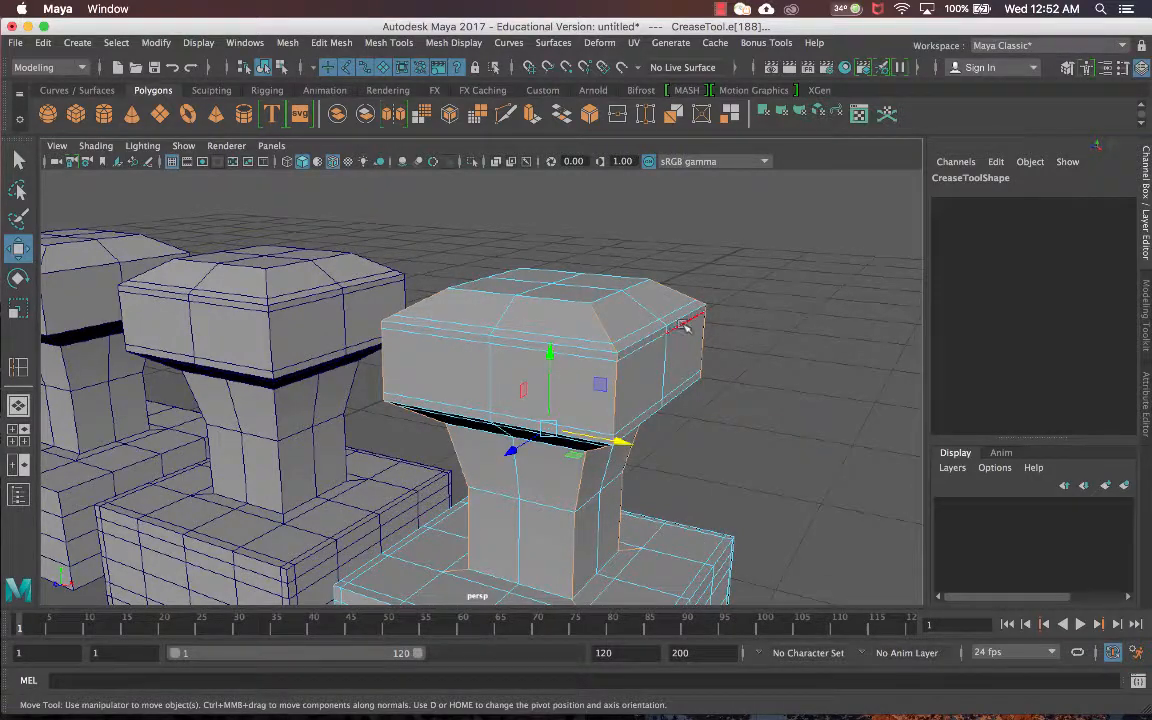
scroll(648, 355, "up", 5)
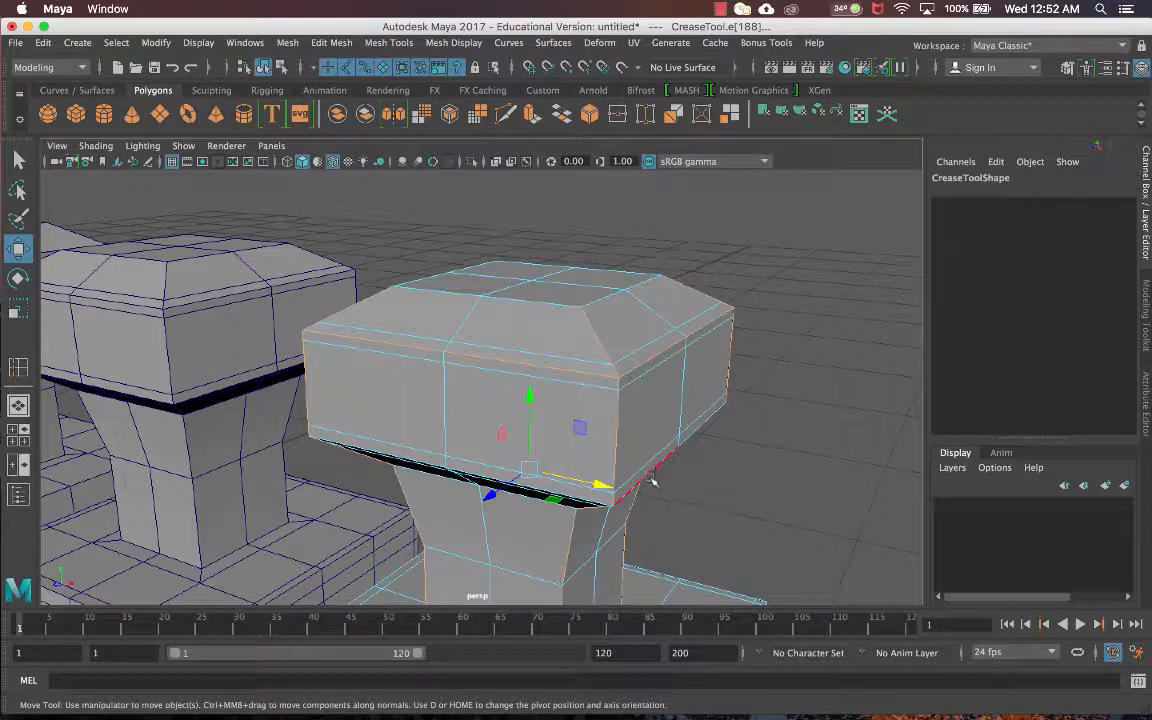
left_click_drag(656, 478, 660, 428, "alt")
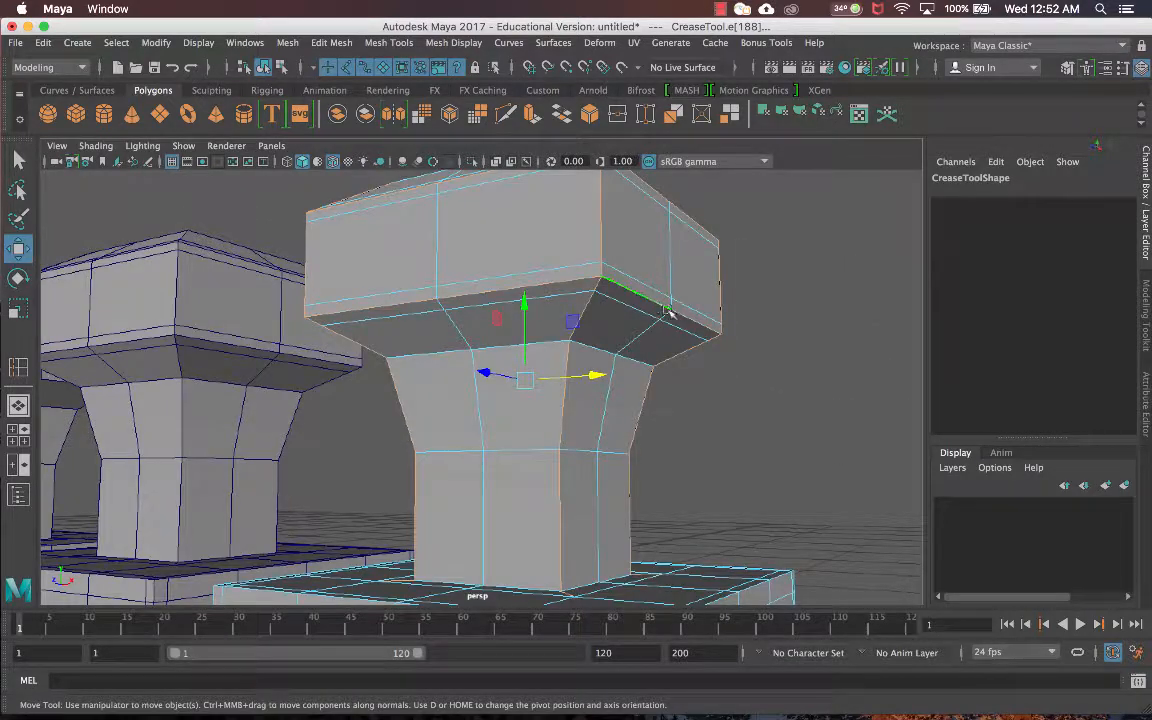
scroll(681, 321, "down", 5)
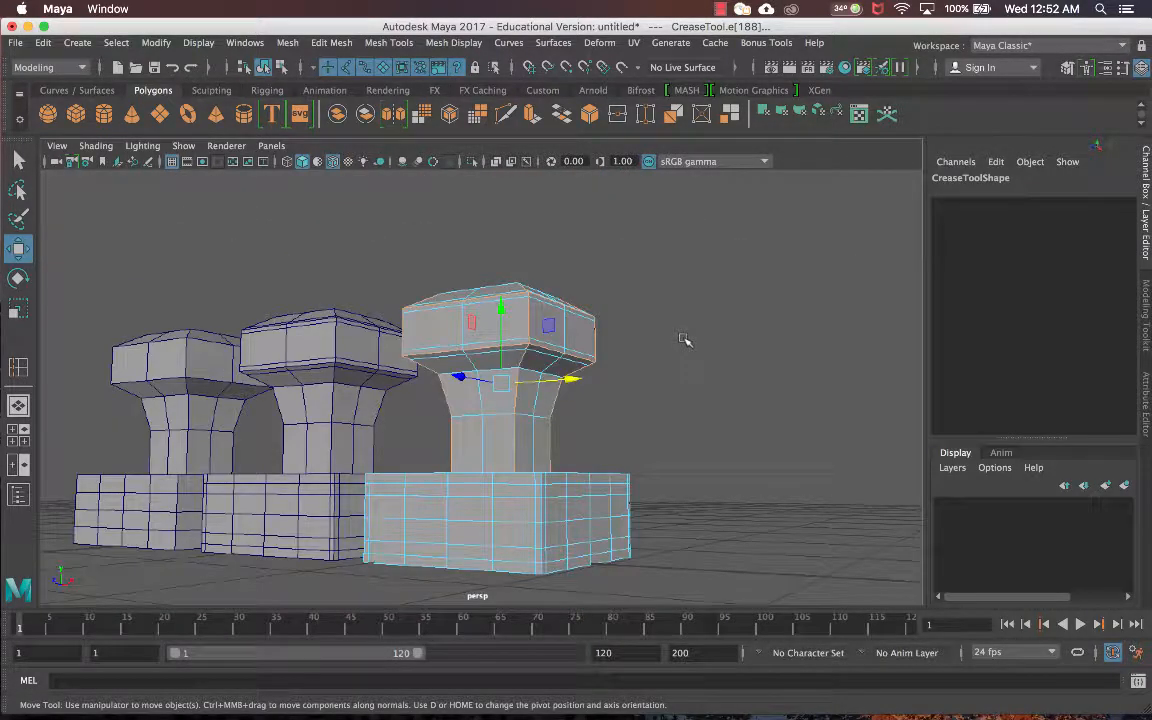
Examine the selected corner and rim edges around the CreaseTool pedestal from several angles to check that none are missing.
left_click_drag(575, 317, 607, 346, "alt")
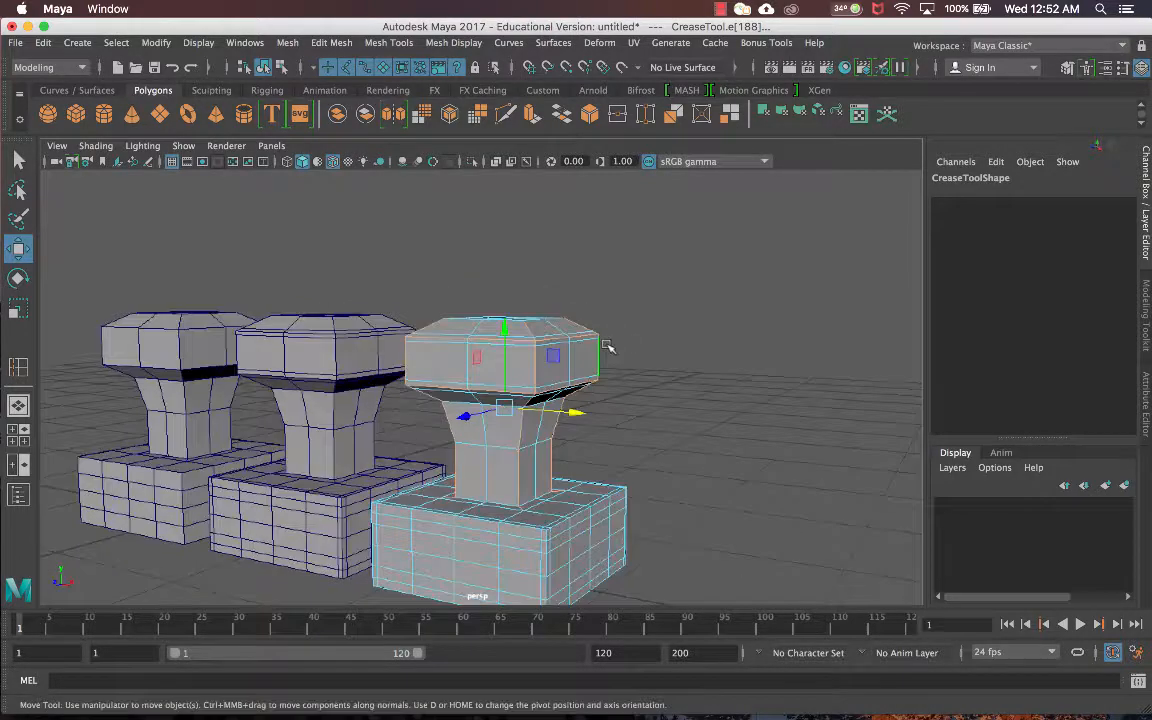
scroll(607, 346, "up", 3)
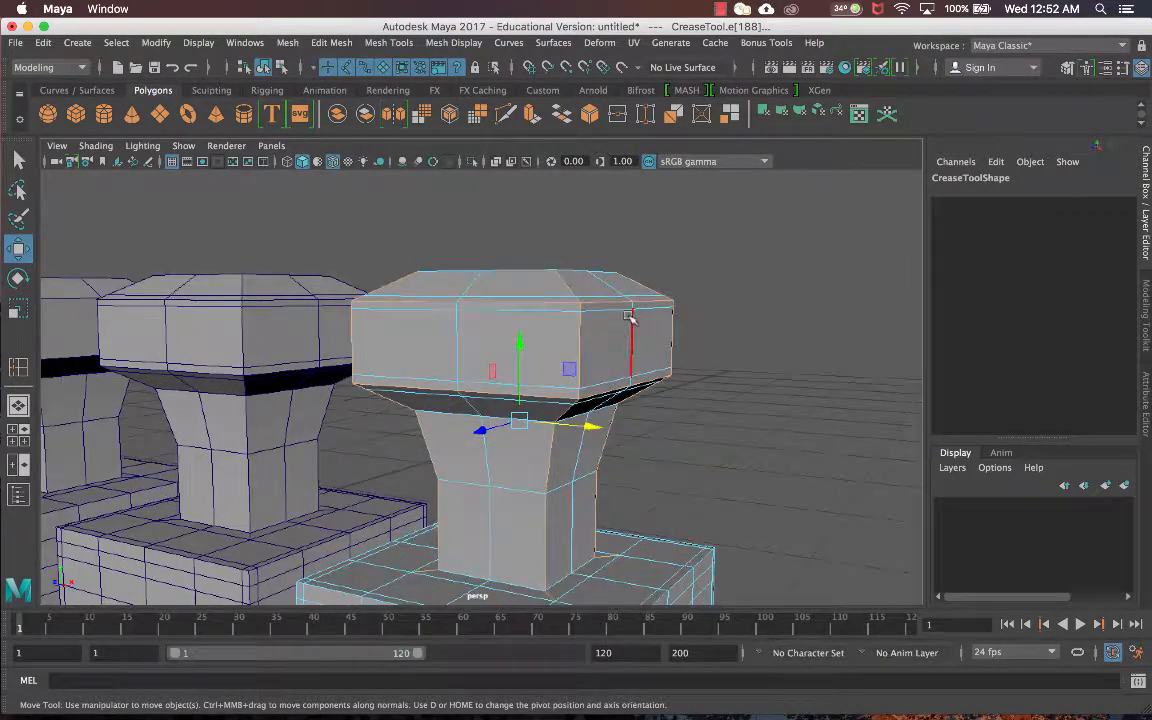
scroll(628, 322, "up", 3)
left_click_drag(620, 330, 597, 348, "alt")
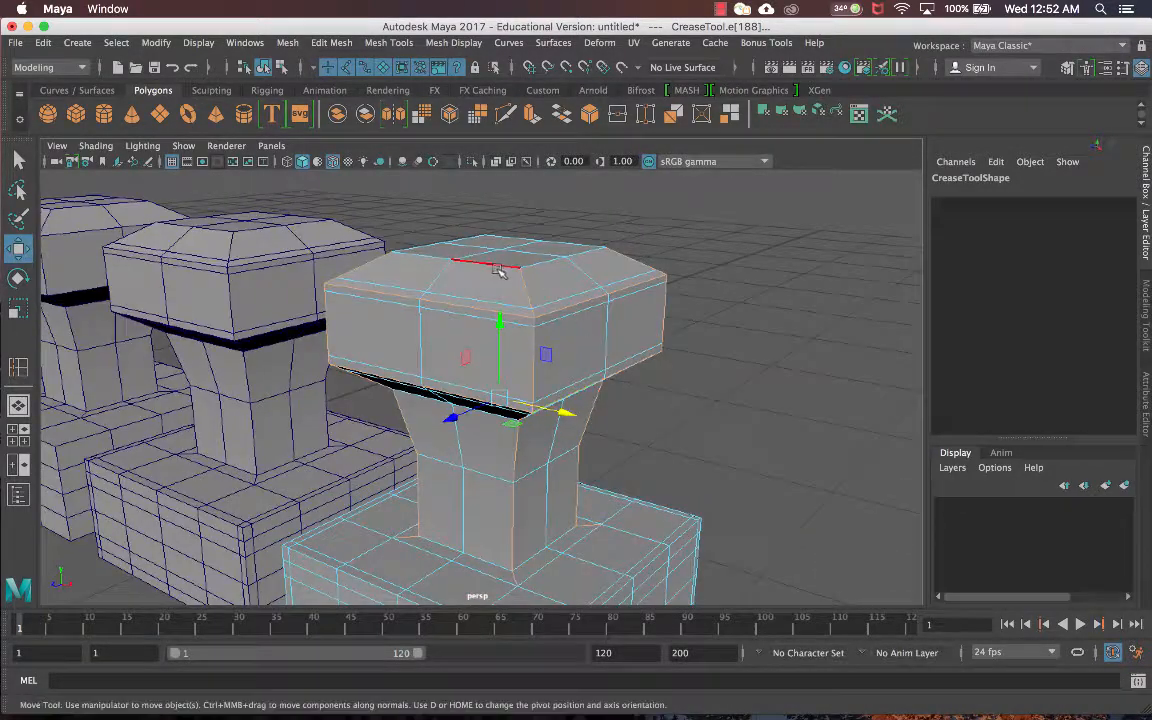
left_click_drag(524, 293, 552, 250, "alt")
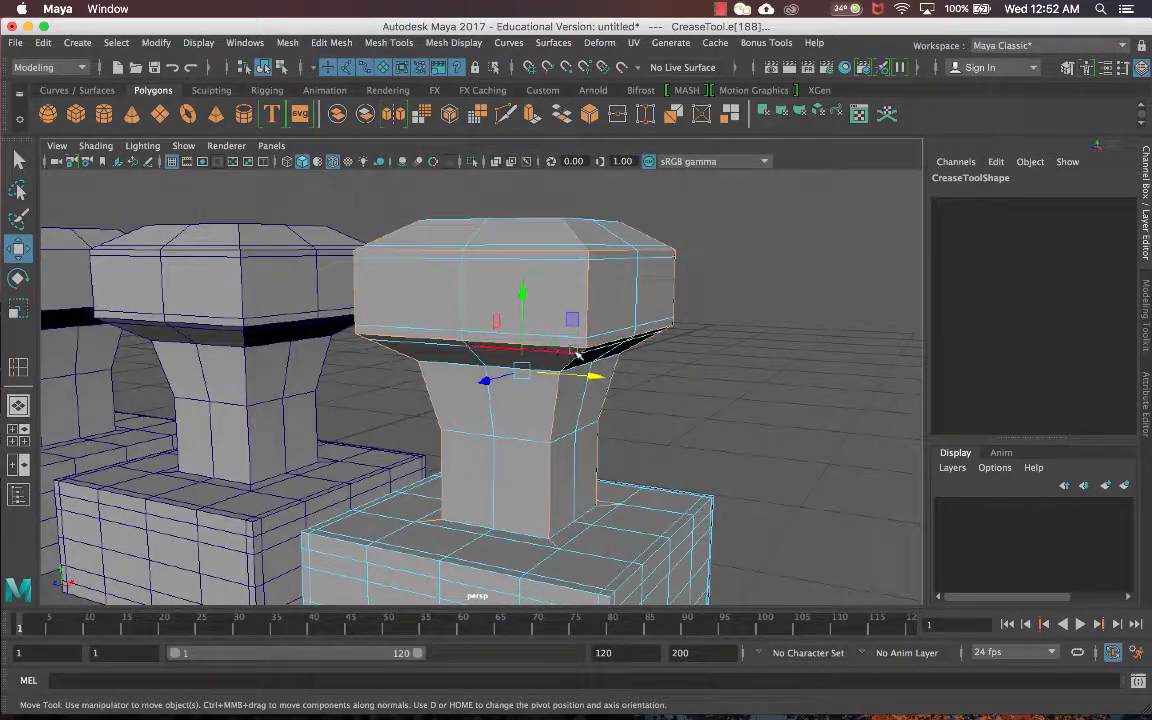
mouse_move(783, 383)
left_mouse_down("alt")
mouse_move(640, 388)
mouse_move(775, 383)
left_mouse_up("alt")
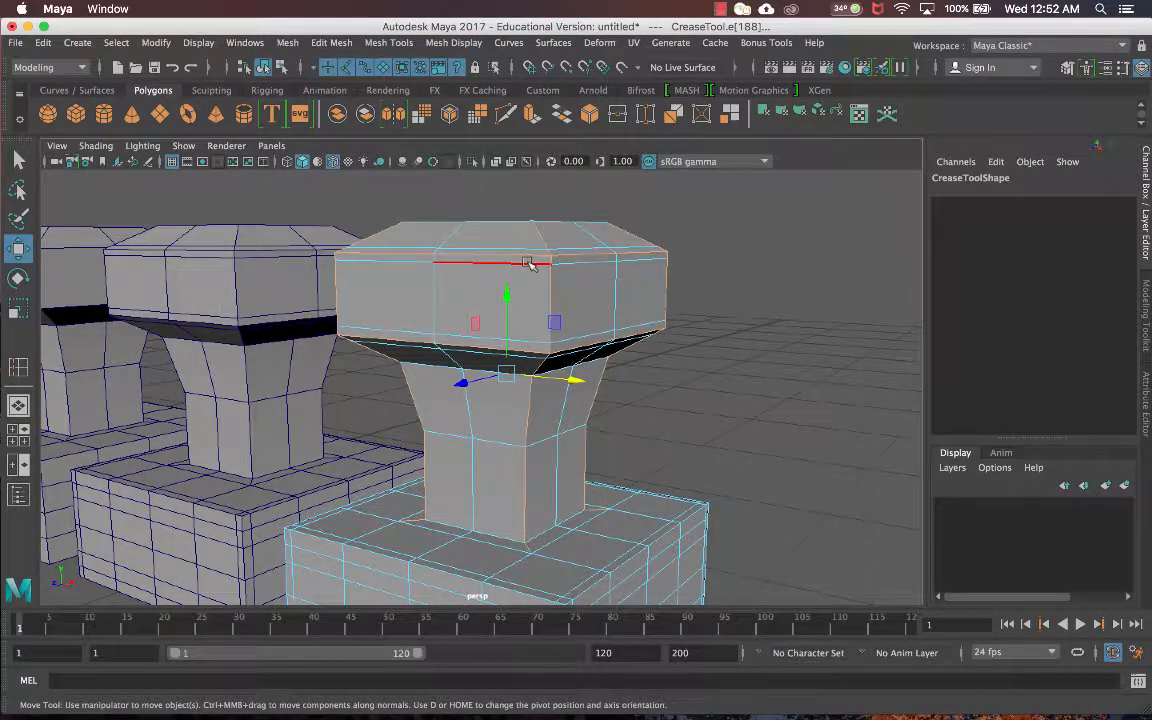
left_click_drag(530, 263, 596, 329, "alt")
scroll(597, 340, "up", 3)
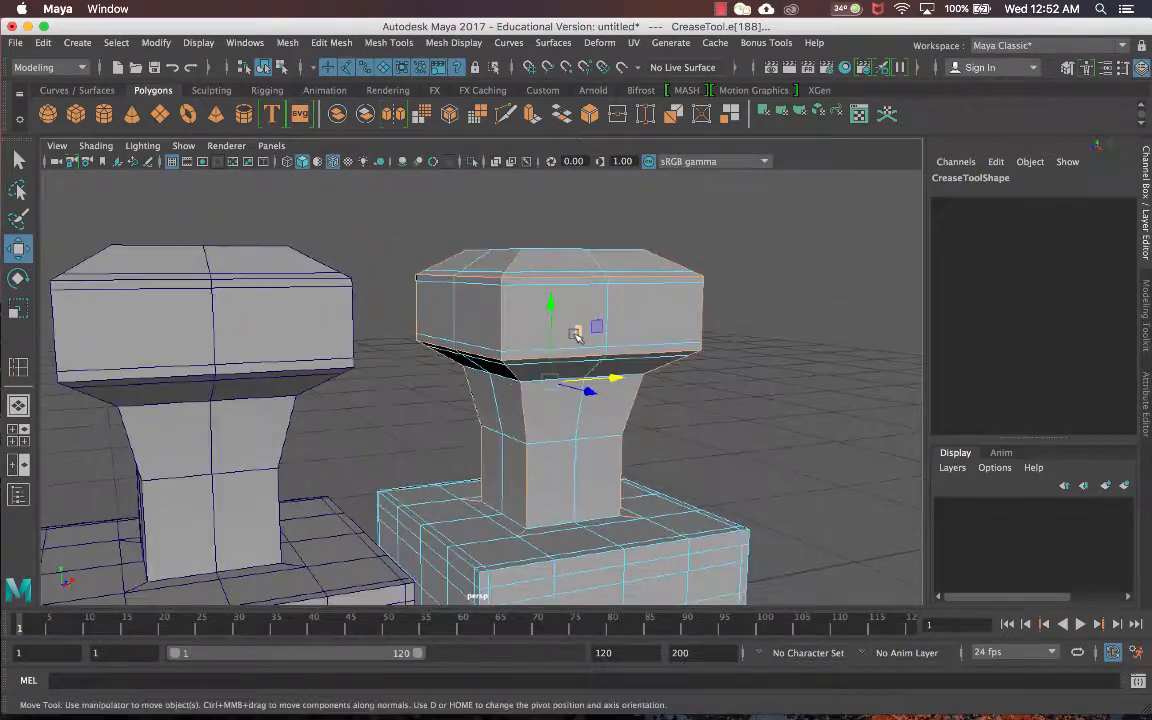
Apply the Crease Tool to the selected edges with a crease value of about 3.36 and return to object mode.
right_click(607, 276, "shift")
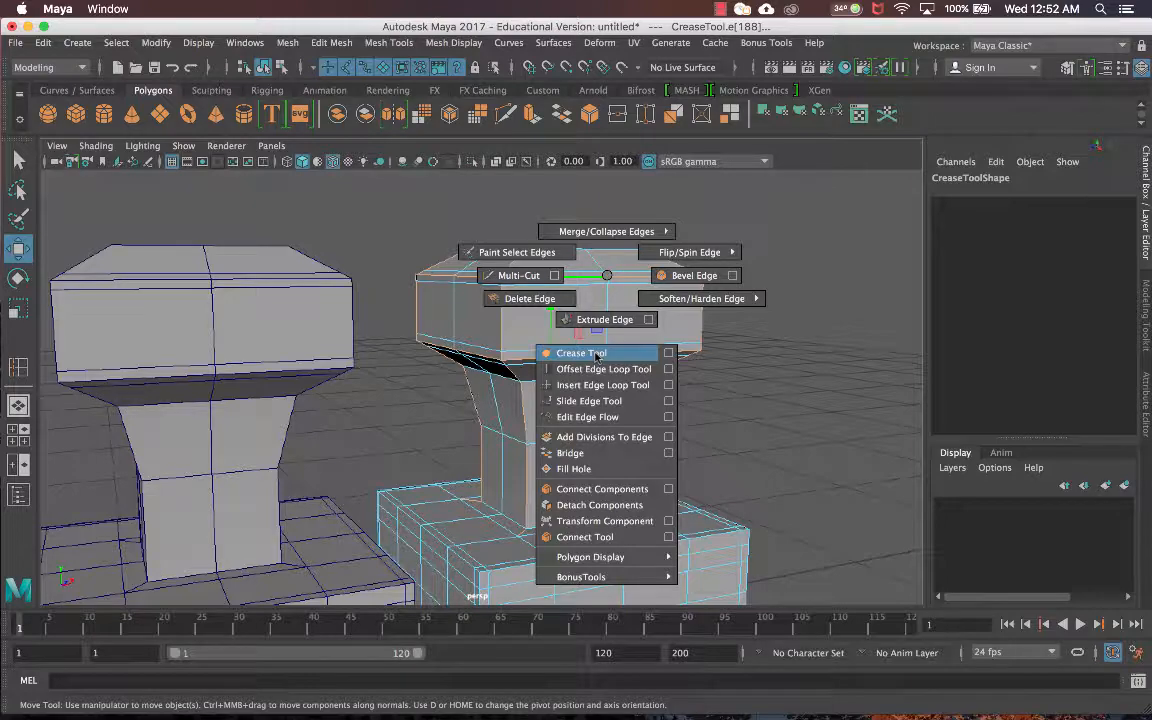
left_click(597, 356)
left_click_drag(630, 329, 532, 332, "alt")
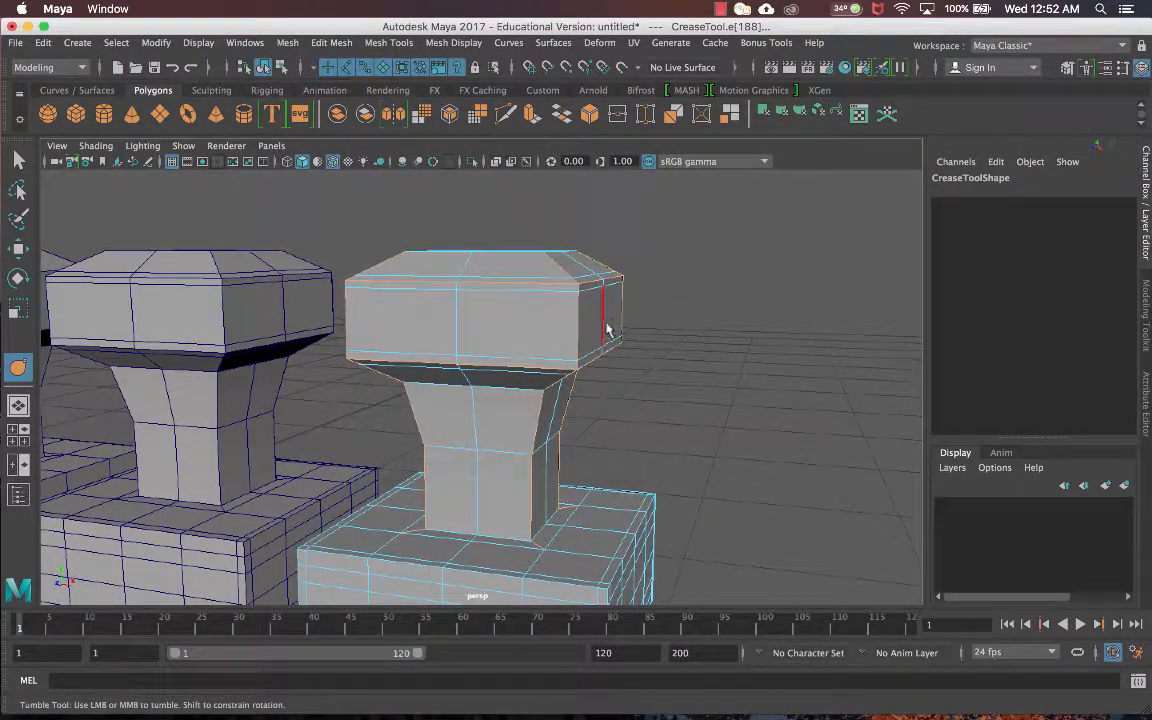
middle_click_drag(601, 311, 761, 306)
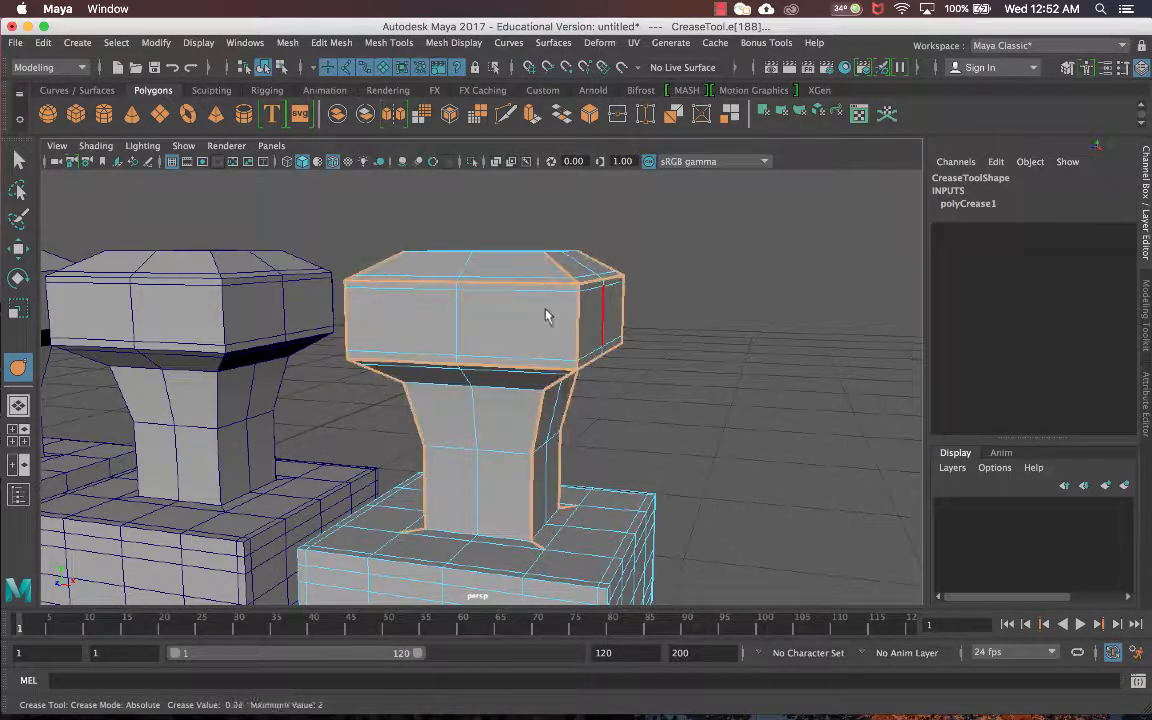
middle_click_drag(545, 316, 685, 316)
middle_click_drag(692, 318, 397, 314)
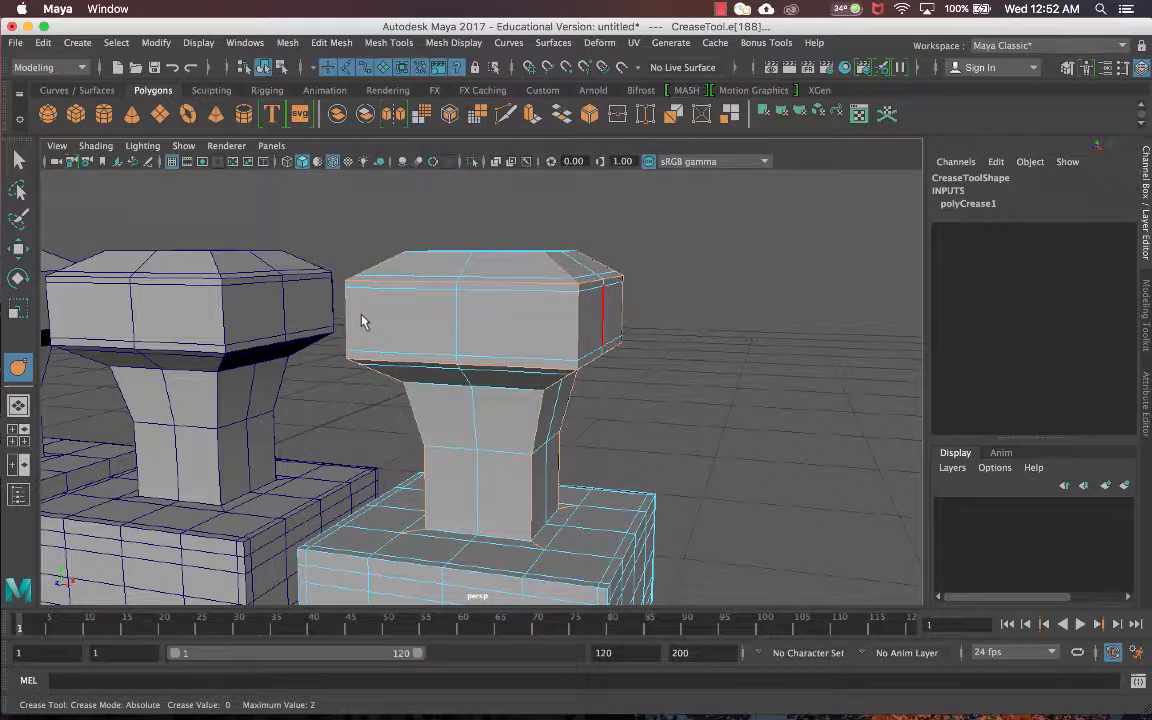
middle_click_drag(362, 320, 531, 318)
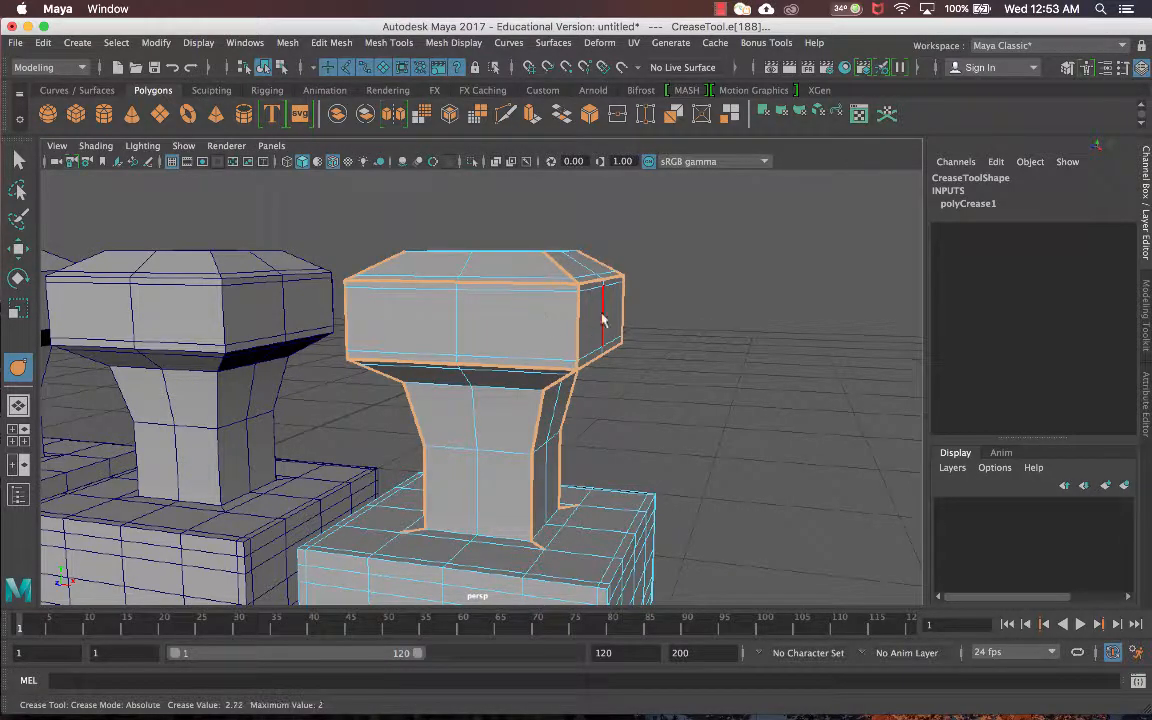
middle_click_drag(603, 319, 629, 320)
right_click_drag(618, 262, 672, 241)
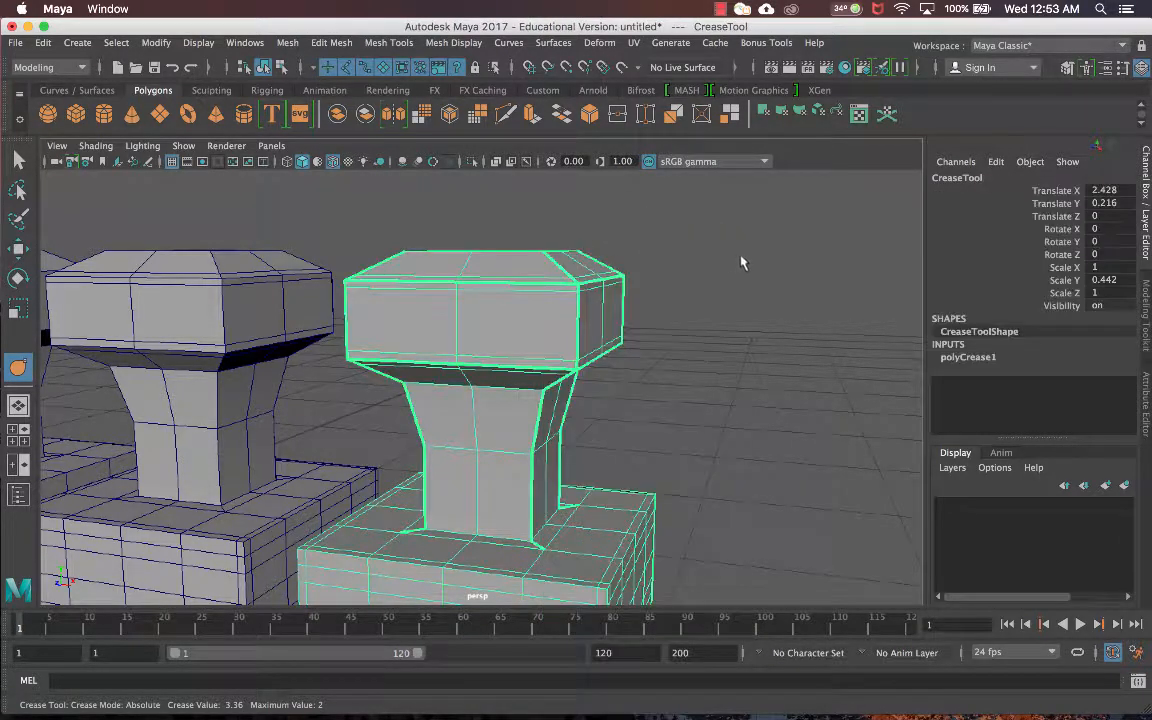
left_click(708, 279)
Try moving the vertex at a lower corner of the CreaseTool pedestal's cap along X, and return to object mode.
left_click(604, 283)
scroll(604, 287, "up", 10)
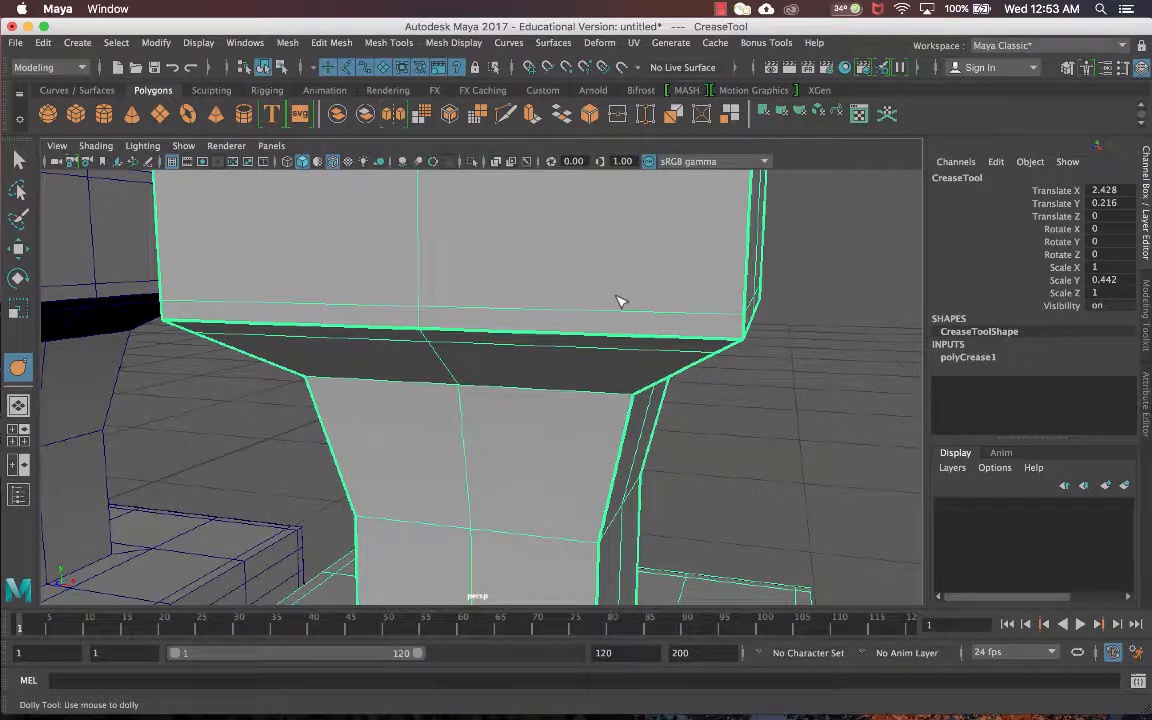
right_click_drag(642, 296, 560, 262)
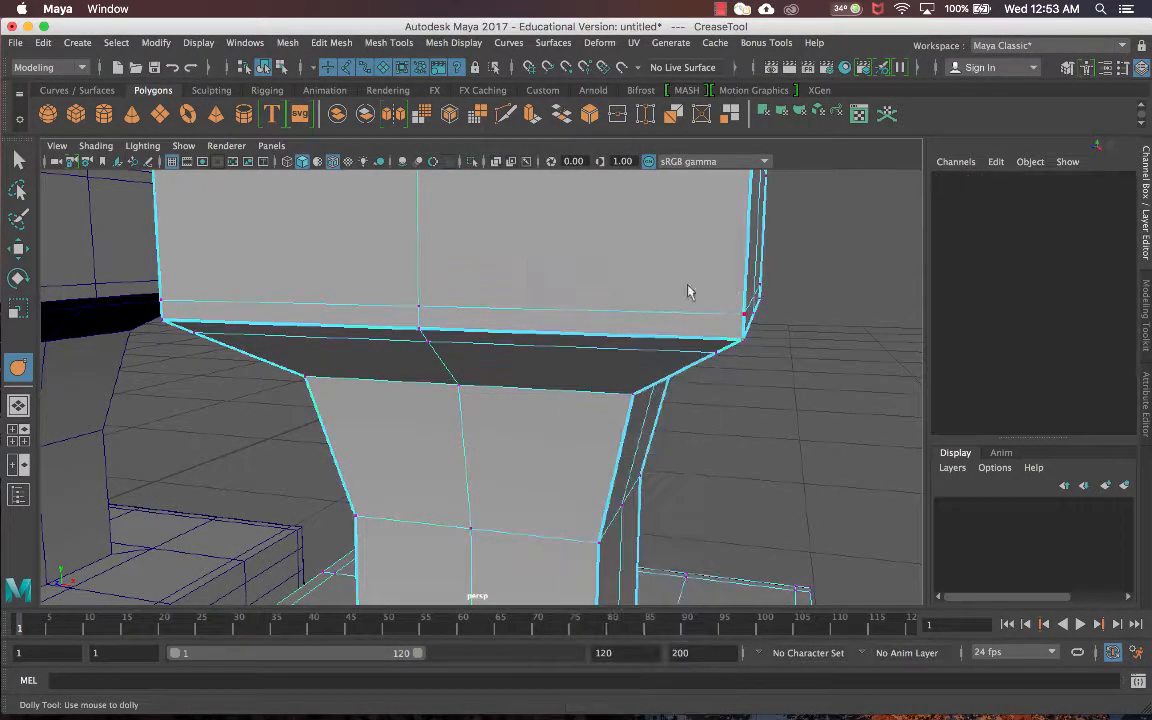
left_click(743, 341)
key("w")
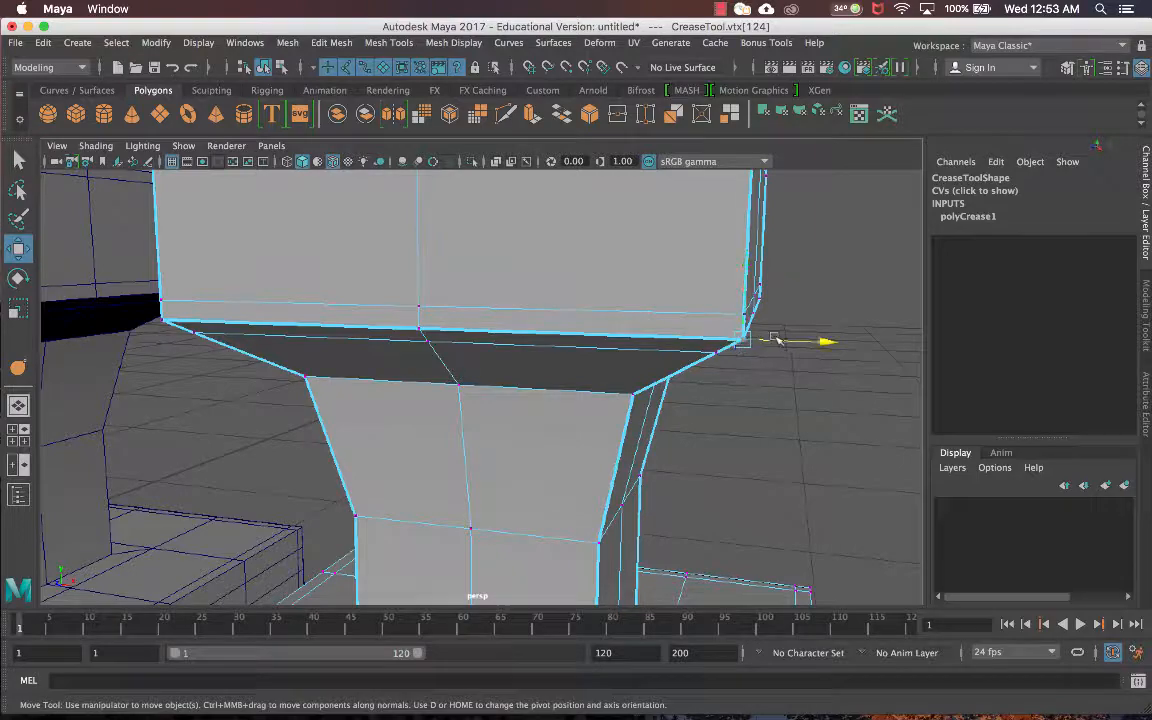
left_click_drag(766, 338, 790, 342)
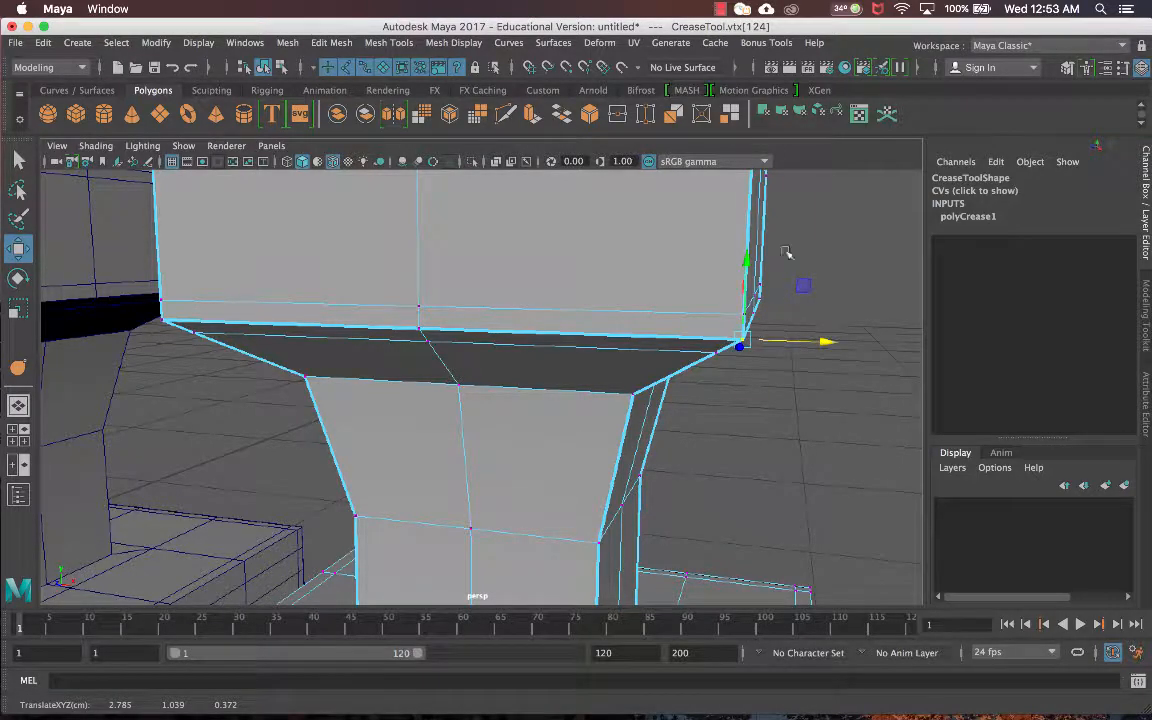
right_click_drag(719, 223, 752, 192)
scroll(748, 248, "down", 10)
left_click(724, 274)
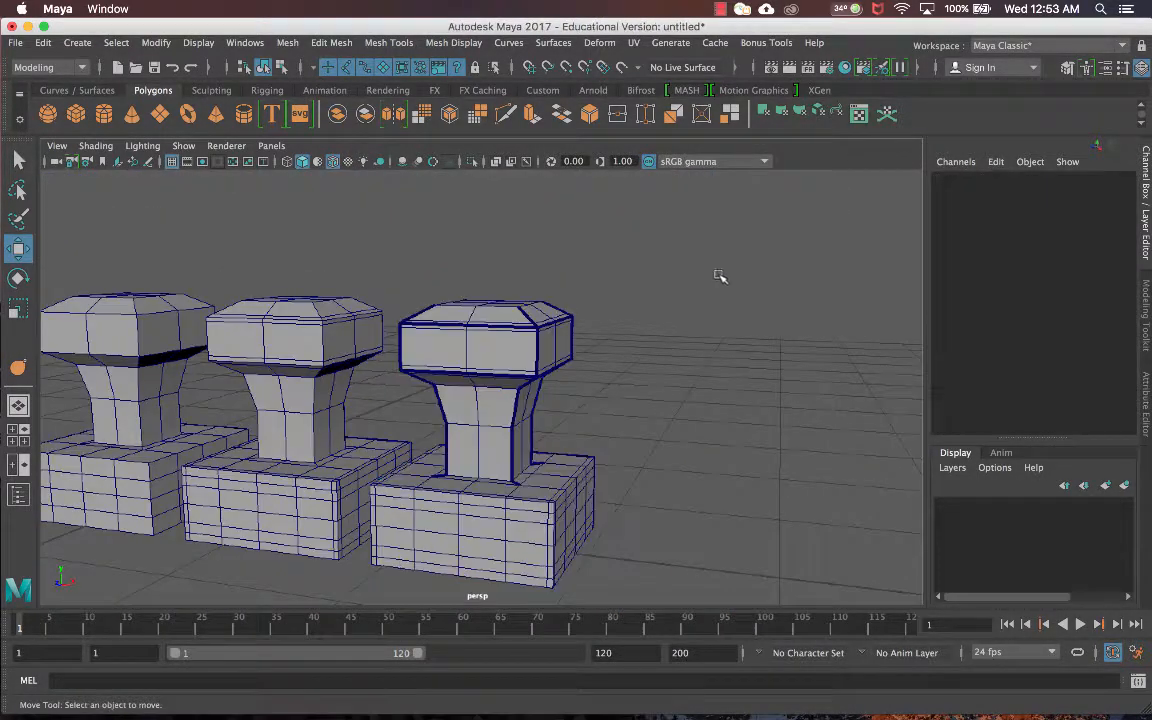
Turn on smooth mesh preview for the Base, EdgeLoops and CreaseTool pedestals and deselect them.
left_click_drag(666, 322, 730, 315, "alt")
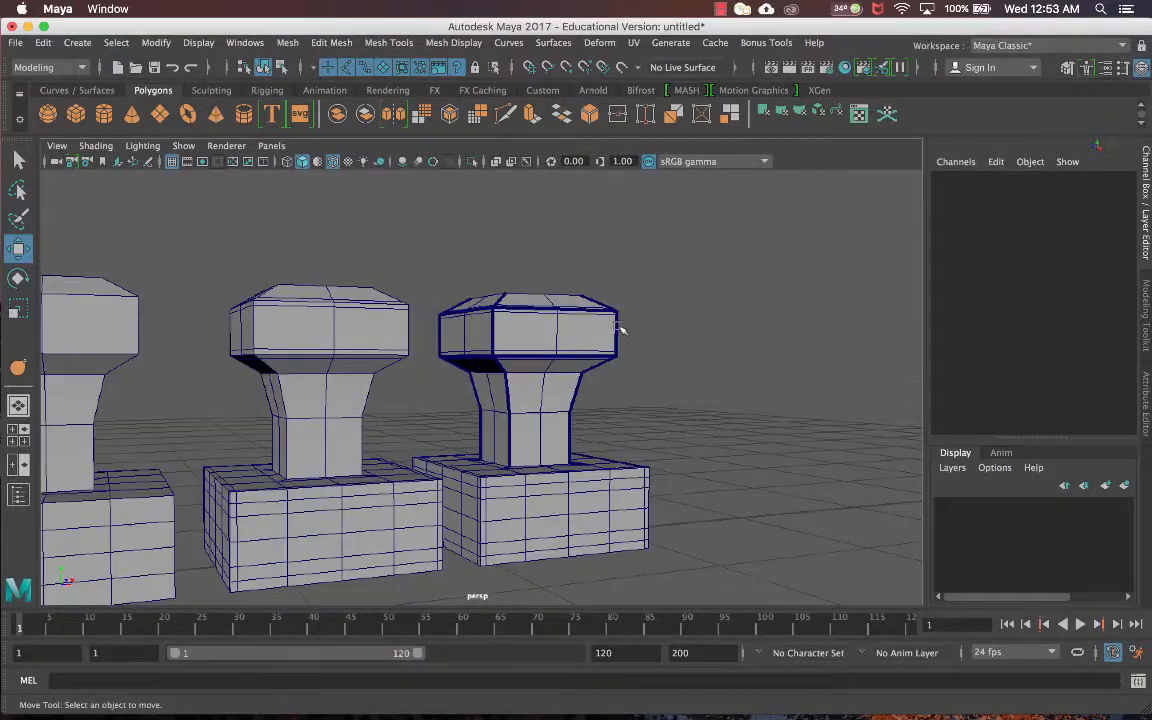
left_click_drag(620, 329, 422, 343, "alt")
left_click(204, 294)
key("3")
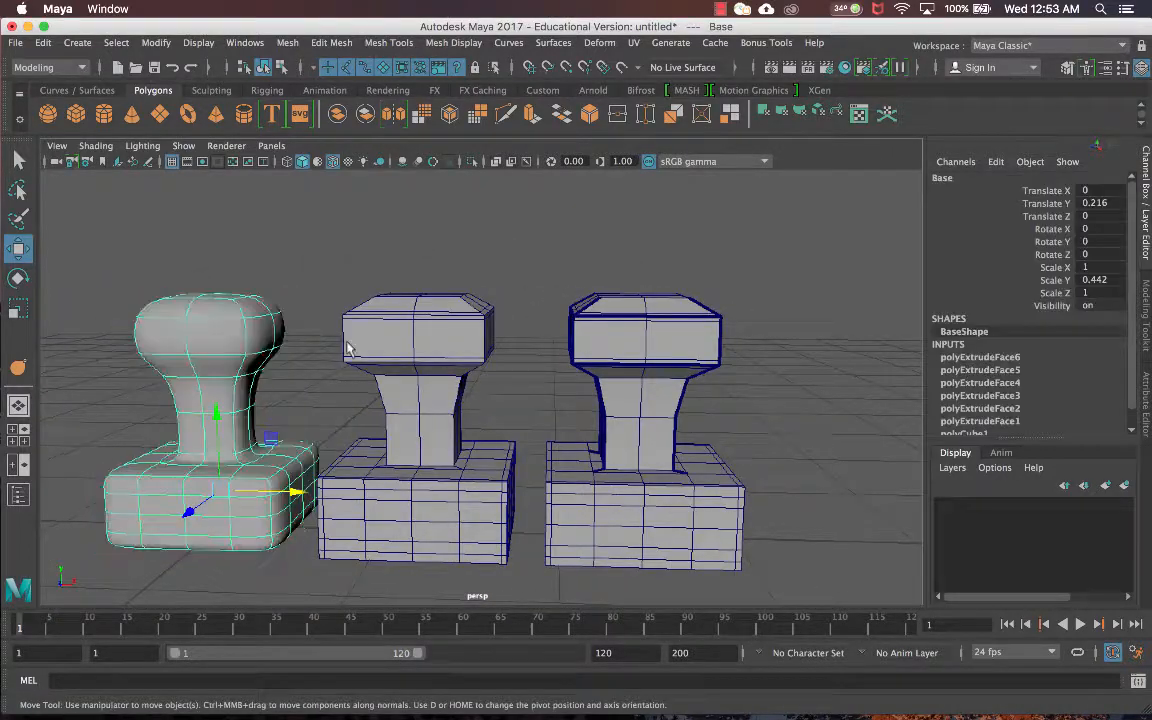
left_click(442, 252)
left_click(437, 340)
key("3")
left_click(599, 244)
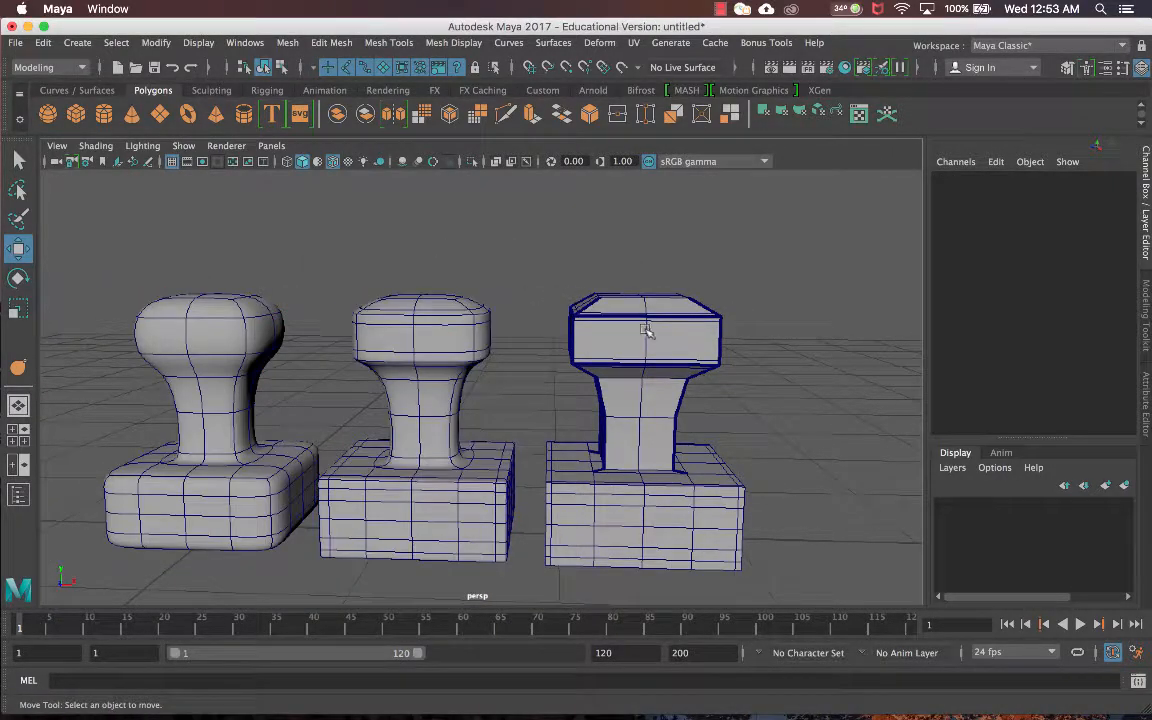
left_click(648, 325)
key("3")
left_click(760, 277)
Turn off the wireframe overlay on the shaded models and compare the three smoothed pedestals.
left_click_drag(748, 321, 802, 297, "alt")
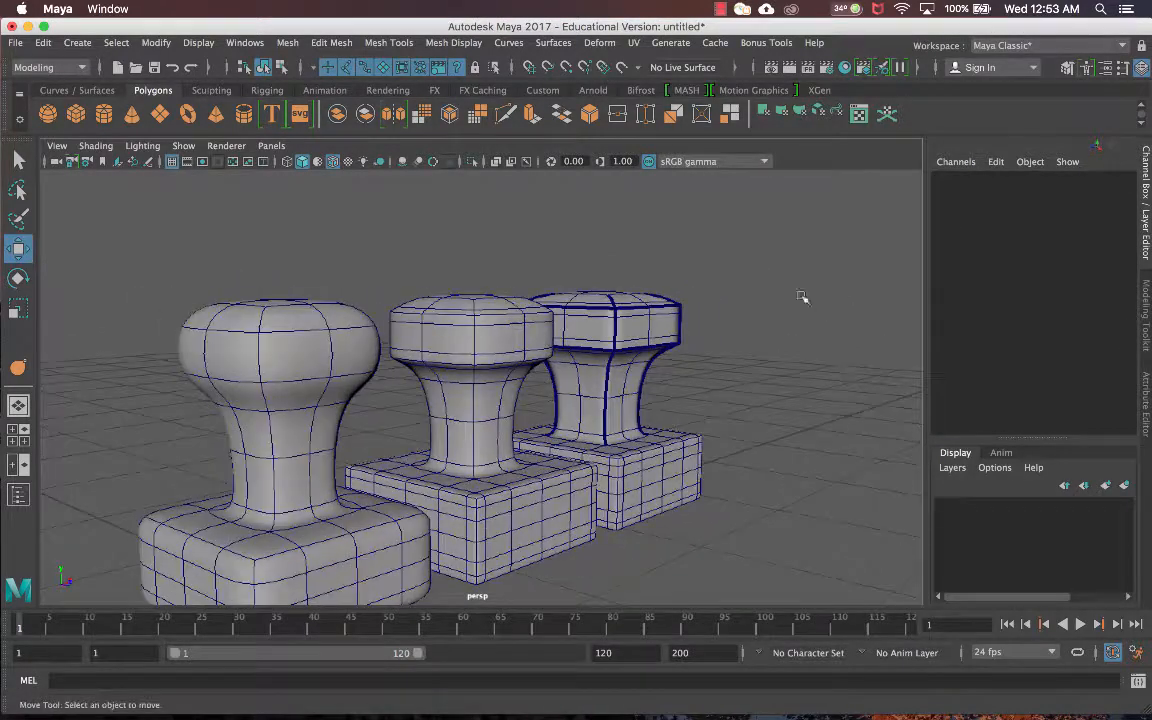
left_click(332, 163)
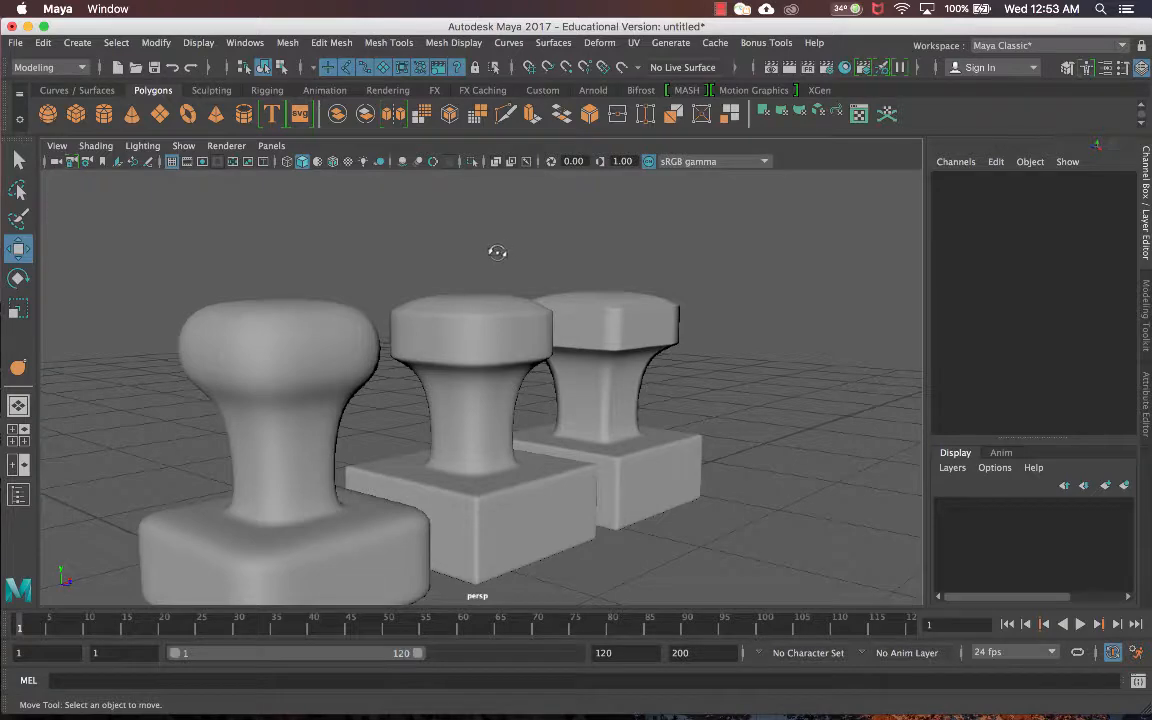
mouse_move(447, 228)
left_mouse_down("alt")
mouse_move(462, 285)
mouse_move(314, 249)
mouse_move(345, 272)
left_mouse_up("alt")
scroll(348, 274, "up", 3)
scroll(380, 293, "up", 3)
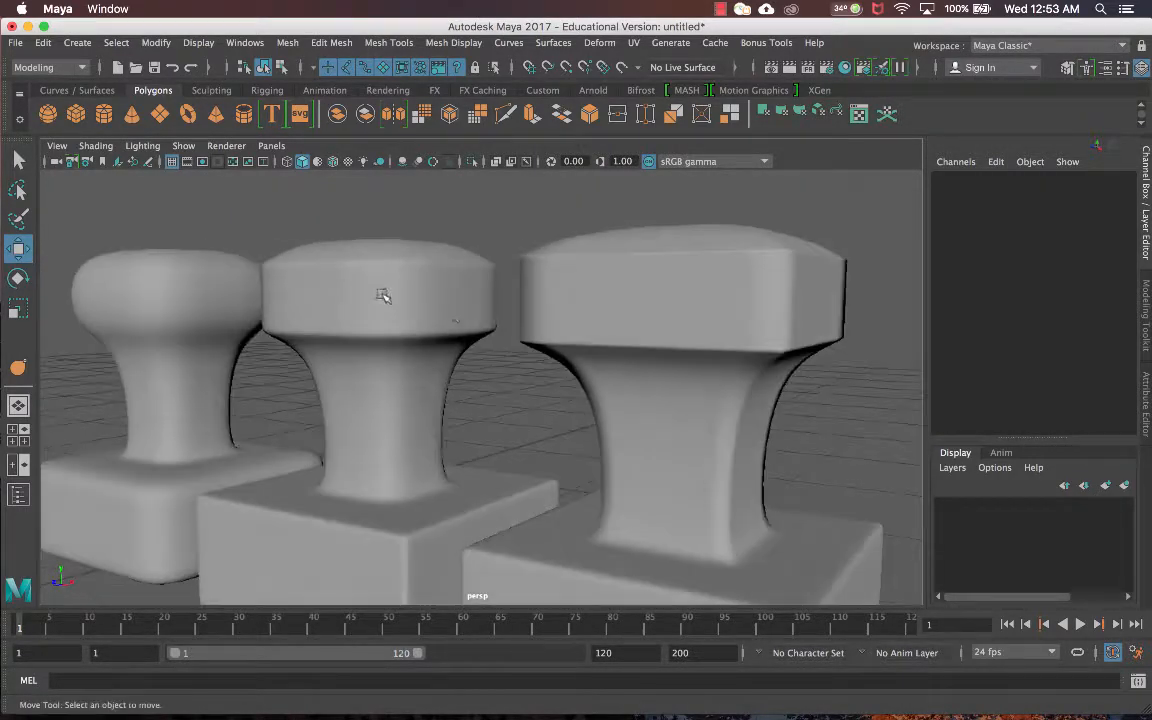
left_click_drag(452, 311, 418, 425, "alt")
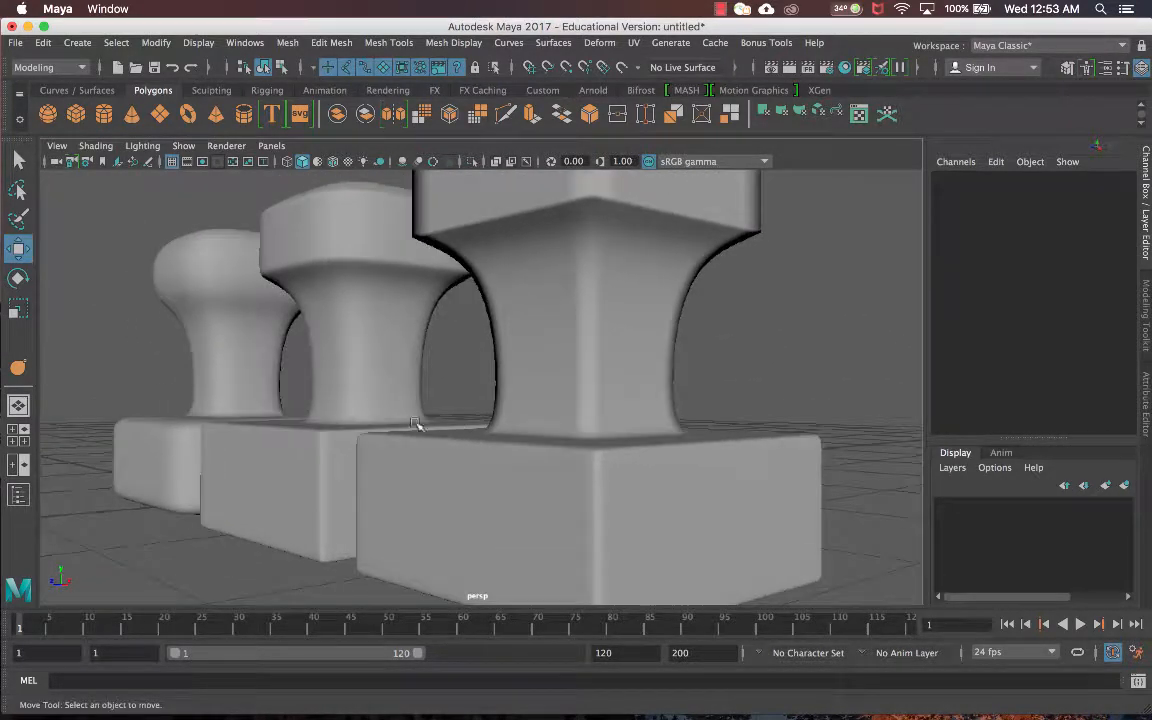
left_click_drag(535, 465, 568, 463, "alt")
Examine the creased column corners and cap rims of the CreaseTool pedestal up close against the EdgeLoops pedestal.
left_click(587, 406)
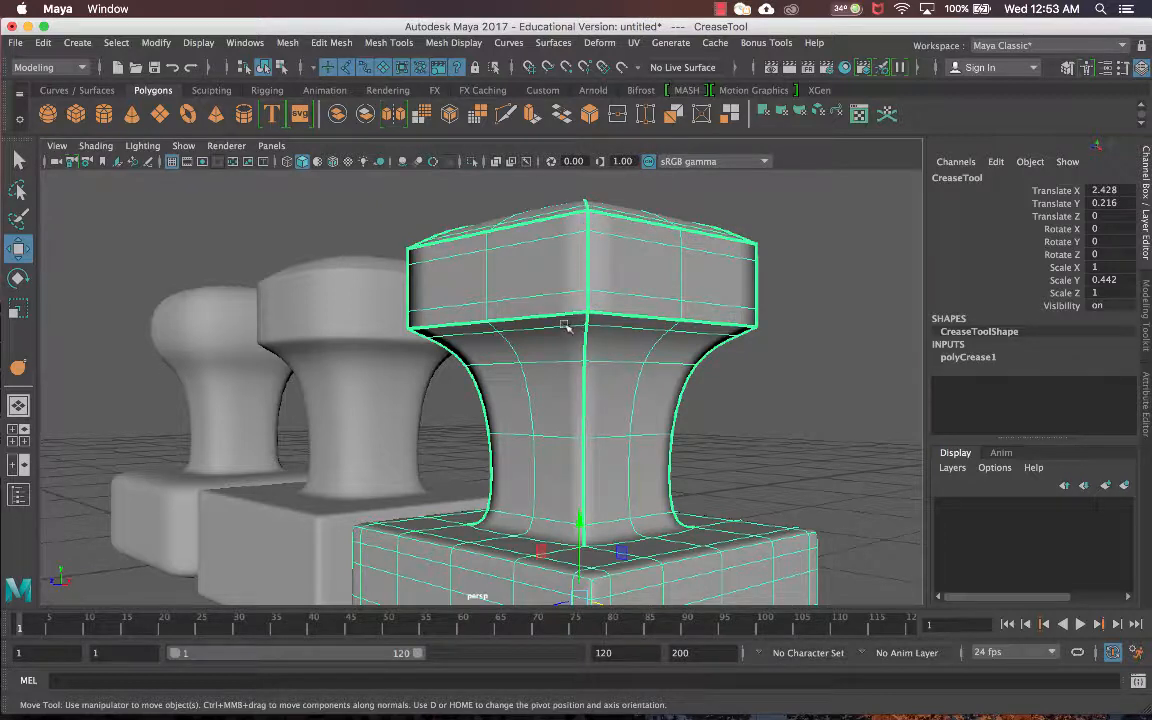
left_click(366, 218)
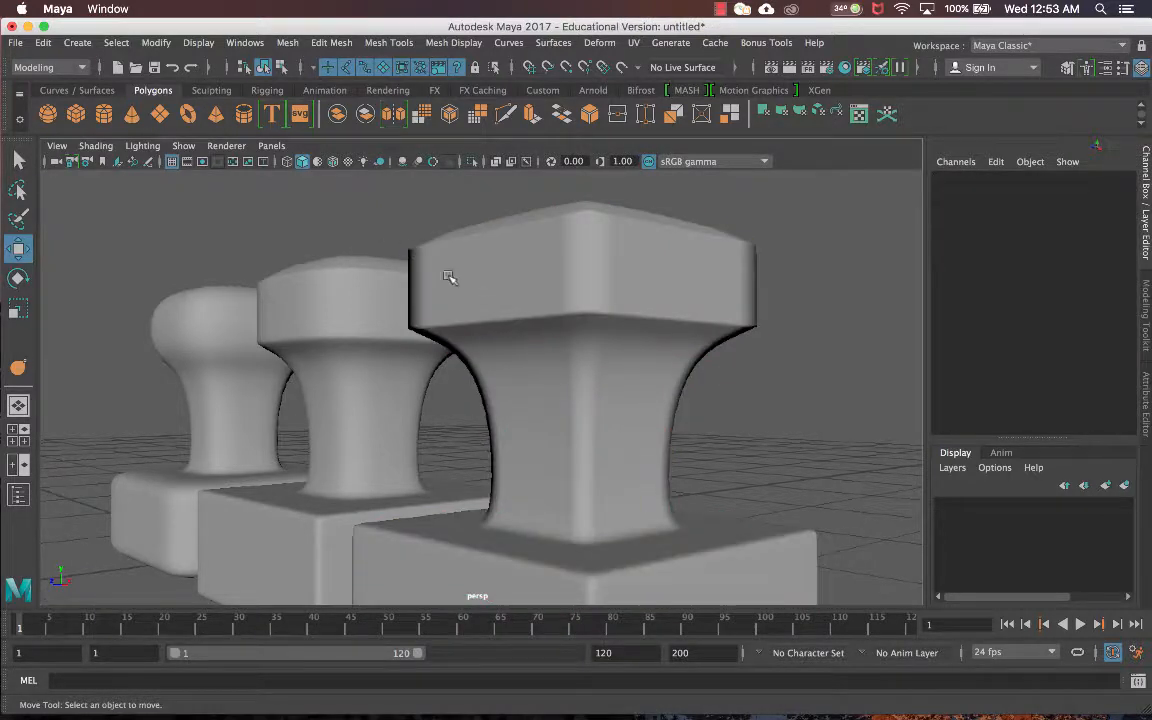
left_click_drag(450, 278, 572, 304, "alt")
scroll(409, 288, "up", 3)
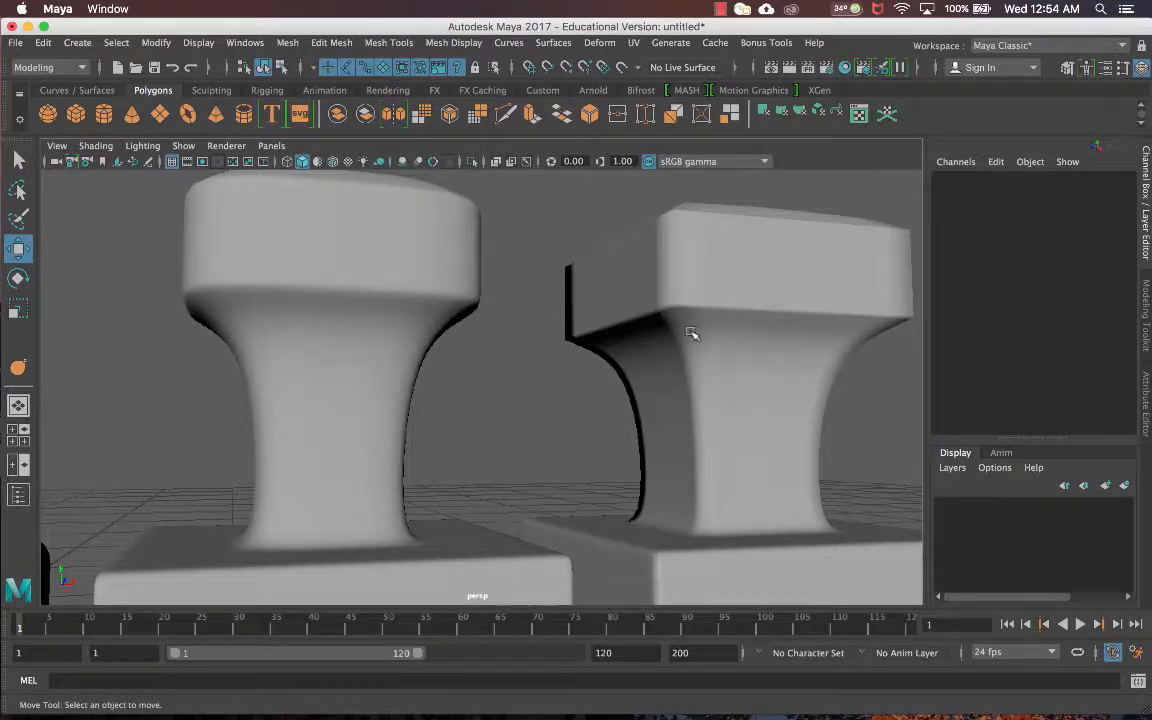
left_click_drag(692, 329, 730, 334, "alt")
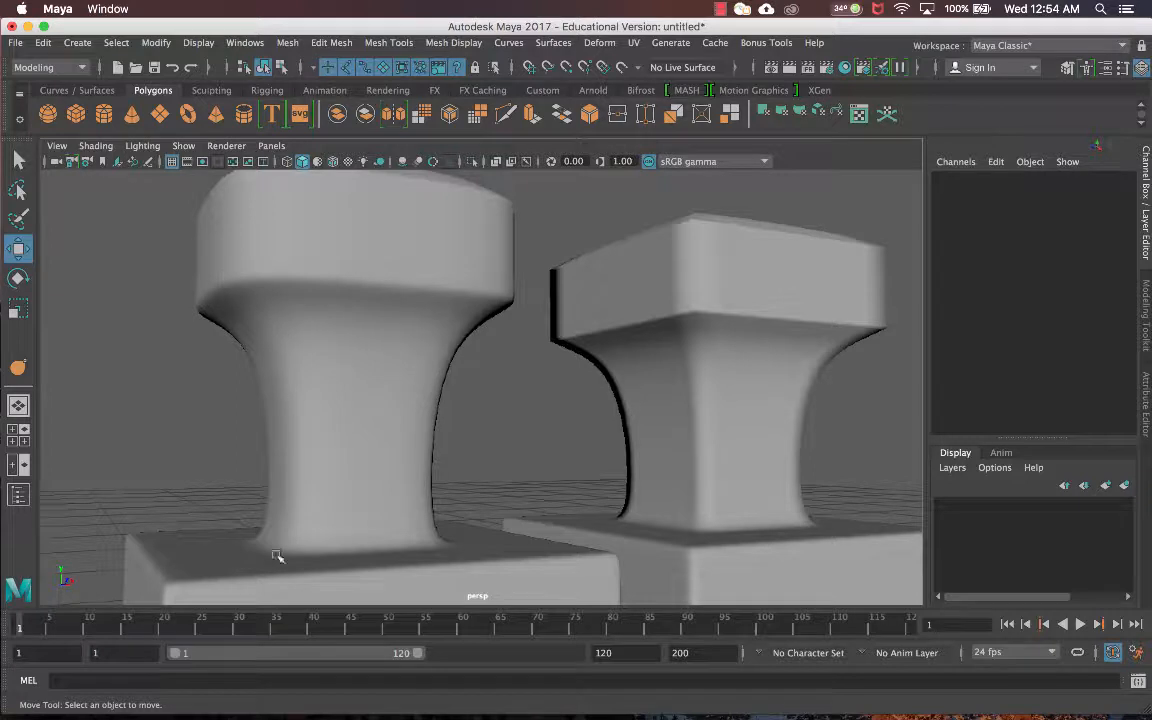
scroll(301, 325, "down", 5)
middle_click_drag(348, 342, 411, 345, "alt")
left_click_drag(411, 345, 530, 346, "alt")
middle_click_drag(530, 346, 465, 352, "alt")
Compare the smoothed caps and columns of all three pedestals from the side and from above, highlighting the CreaseTool pedestal.
left_click(676, 386)
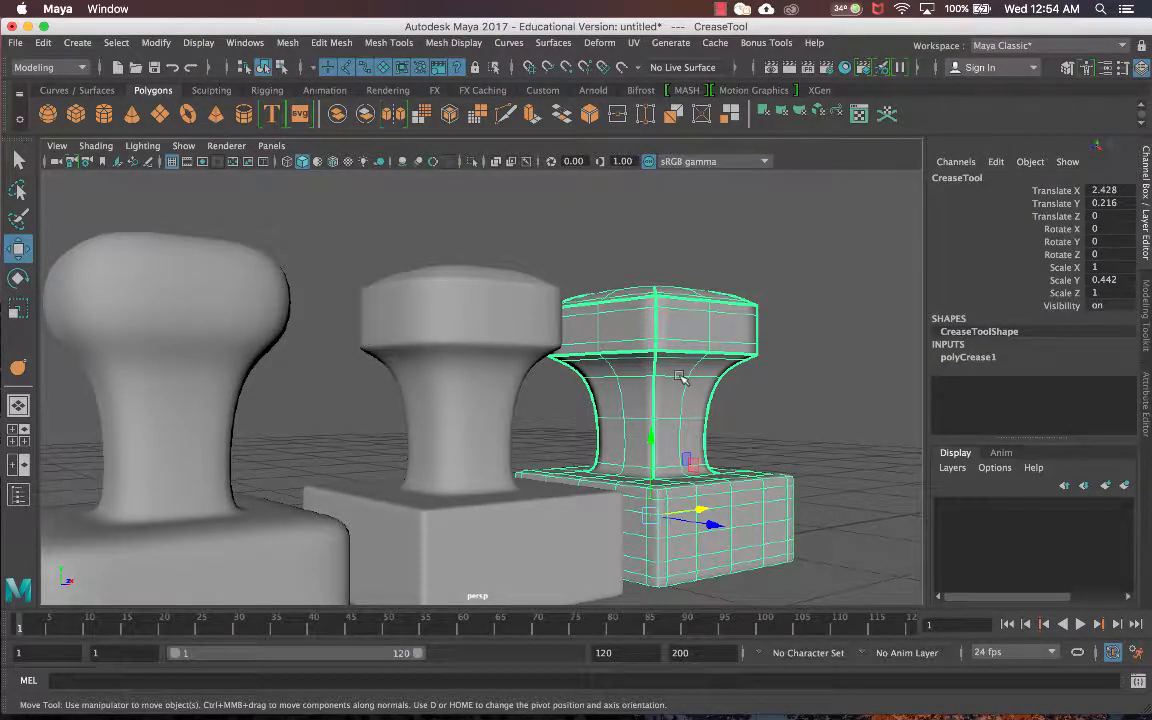
left_click(836, 304)
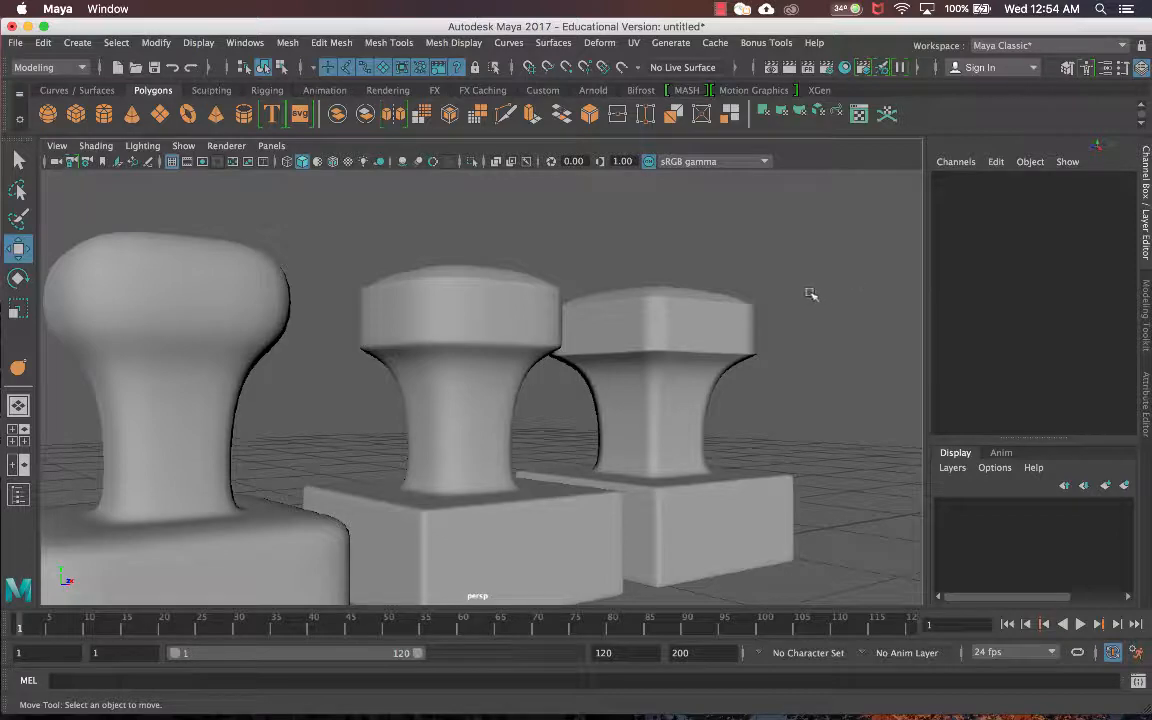
left_click_drag(771, 309, 704, 320, "alt")
left_click(735, 315)
left_click(808, 300)
left_click(704, 318)
left_click(822, 293)
left_click_drag(564, 321, 585, 326, "alt")
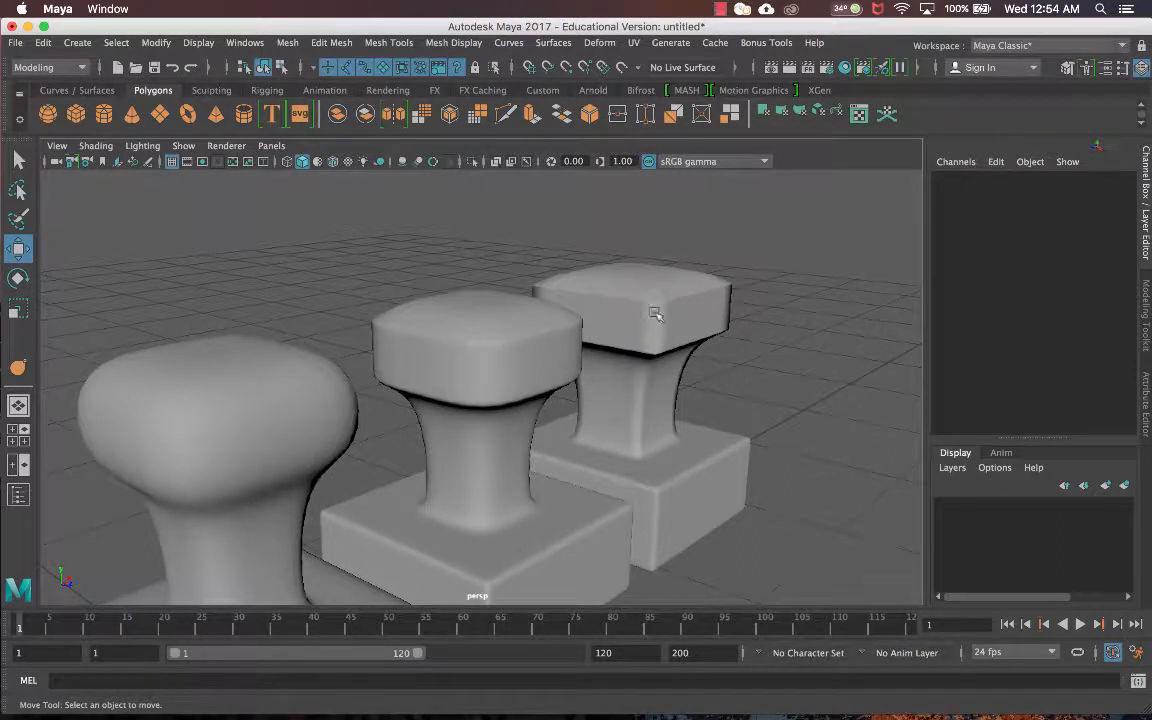
Inspect the CreaseTool pedestal's cap edges and corners up close, from the side and from overhead.
left_click_drag(655, 314, 735, 313, "alt")
left_click(735, 313)
left_click(773, 249)
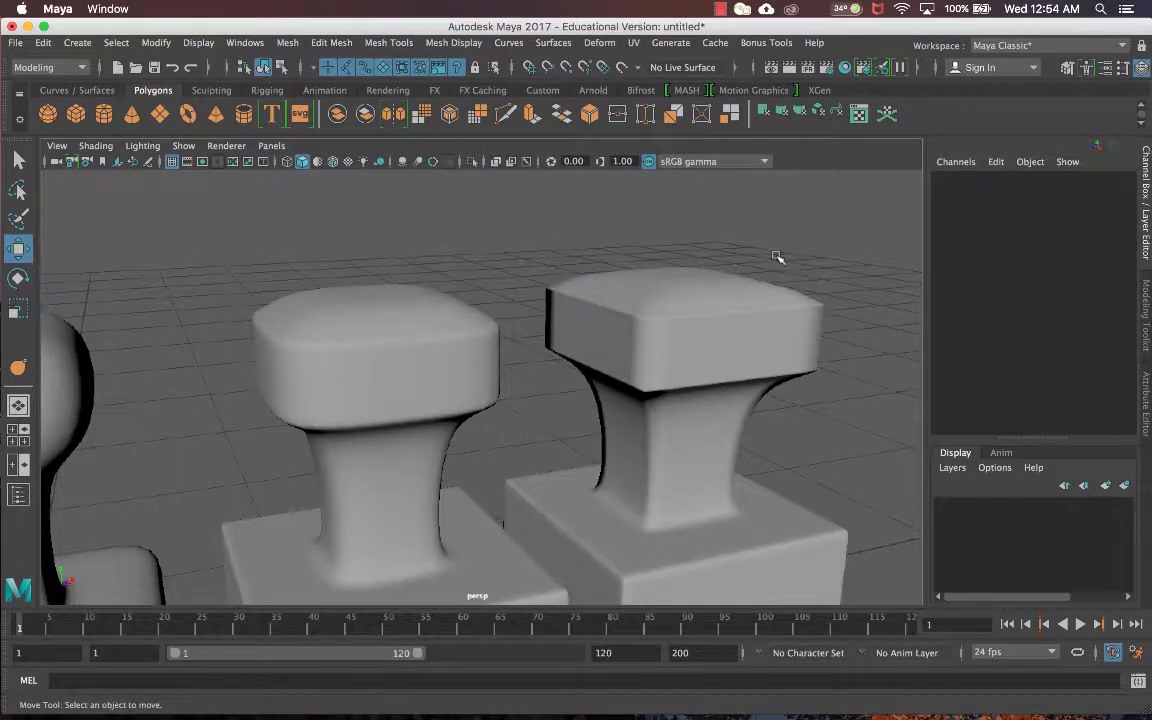
scroll(780, 262, "up", 5)
left_click_drag(802, 260, 697, 391, "alt")
middle_click_drag(697, 391, 748, 383, "alt")
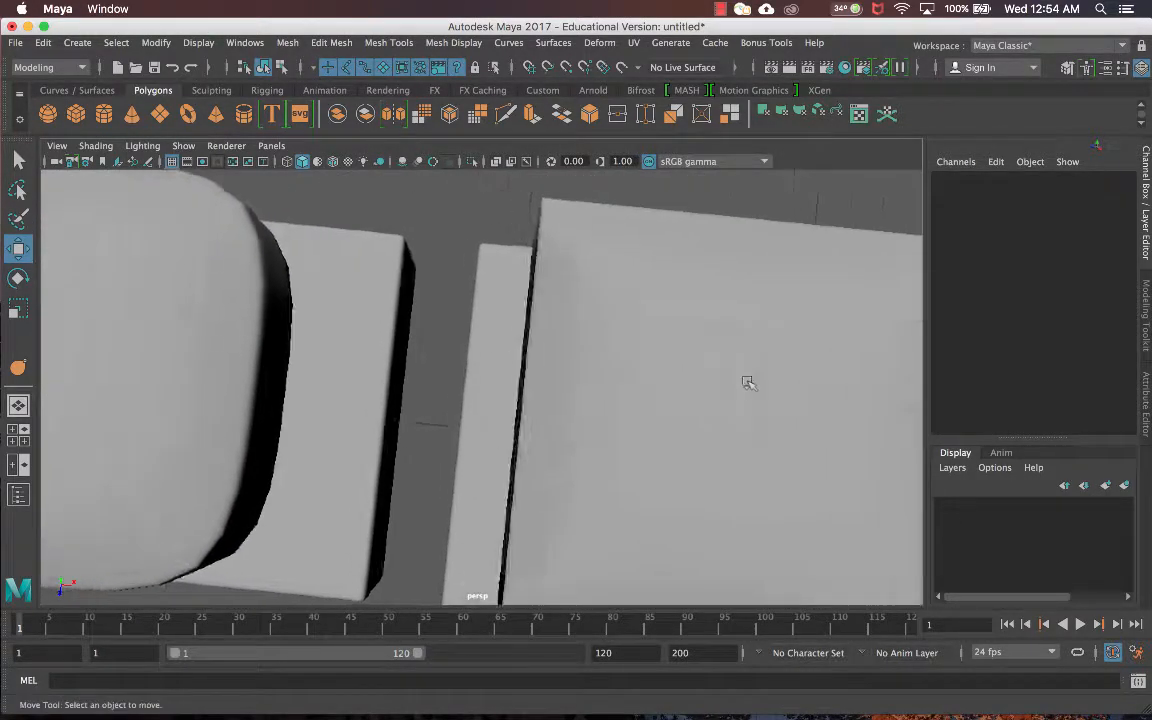
scroll(748, 383, "down", 6)
mouse_move(681, 375)
left_mouse_down("alt")
mouse_move(666, 392)
mouse_move(664, 383)
left_mouse_up("alt")
middle_click_drag(664, 383, 784, 363, "alt")
left_click_drag(784, 363, 777, 329, "alt")
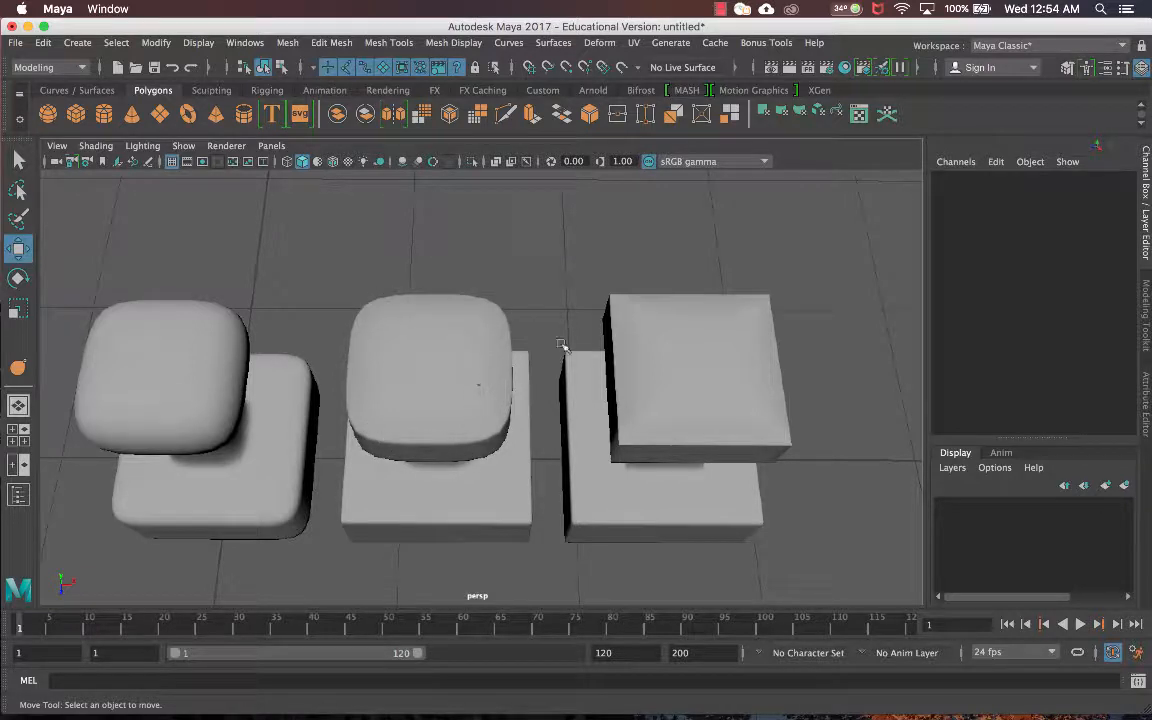
Highlight the CreaseTool pedestal repeatedly to examine how its wireframe shapes the square cap from above and from the front.
left_click(640, 305)
left_click(685, 262)
left_click(690, 296)
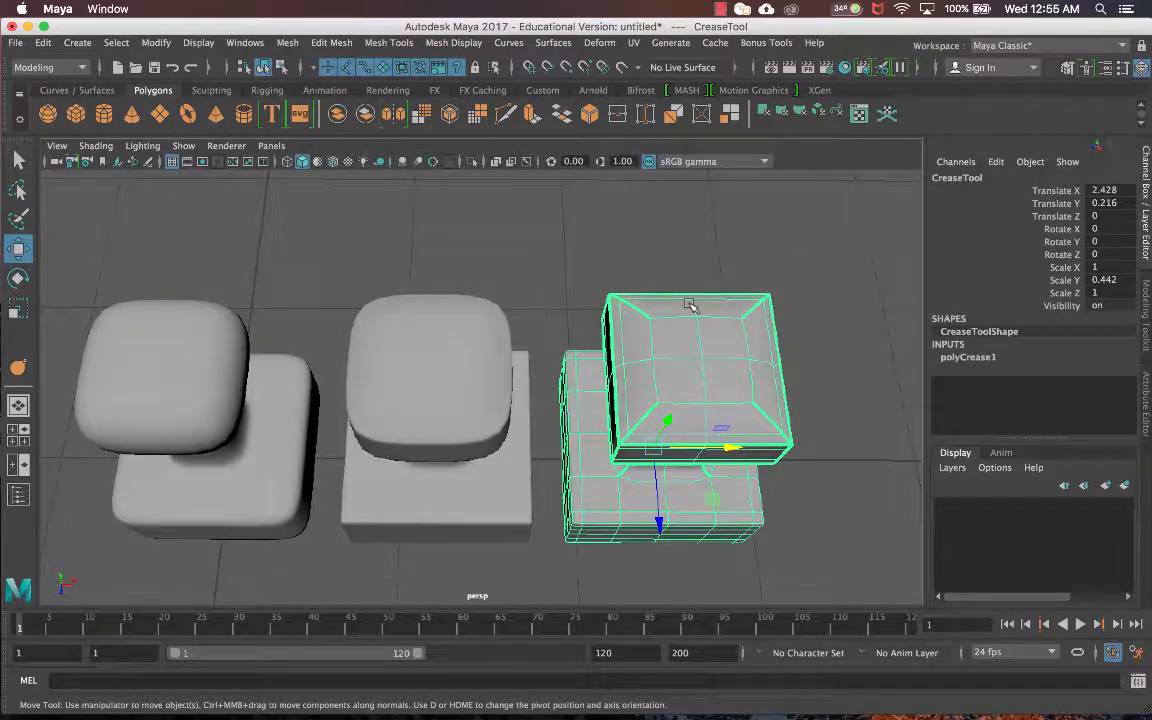
left_click(717, 270)
left_click(685, 320)
left_click(648, 255)
left_click(680, 327)
left_click(701, 260)
left_click(705, 300)
left_click_drag(743, 352, 741, 309, "alt")
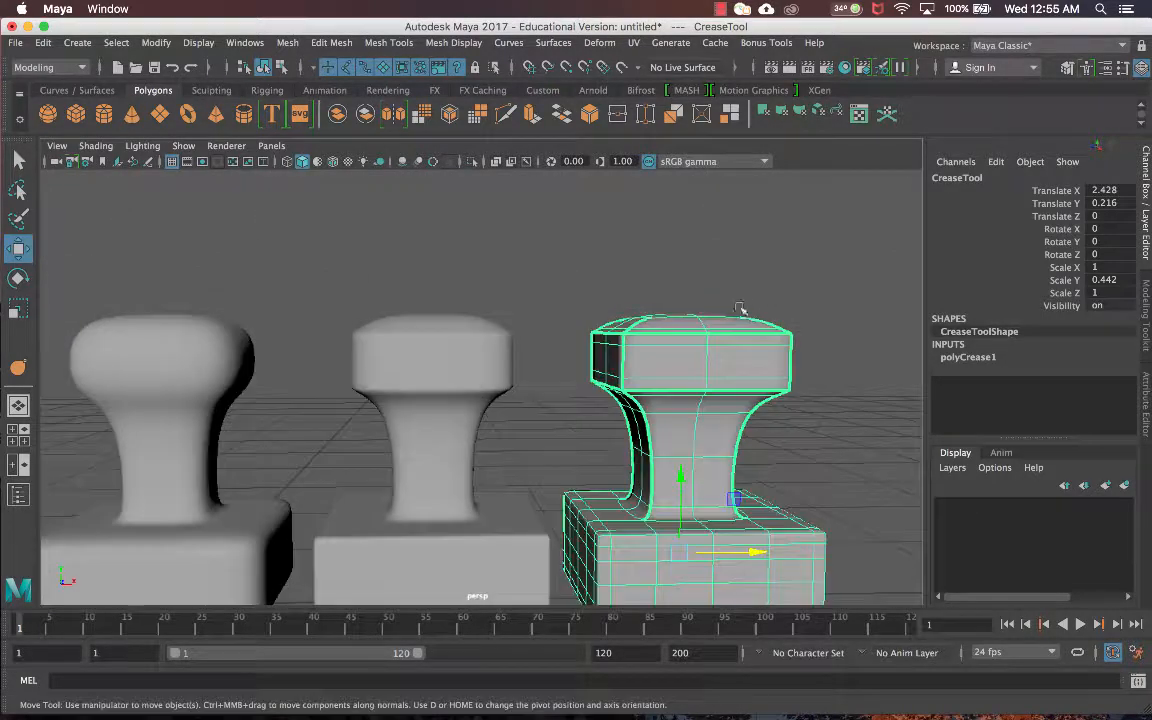
Turn the wireframe overlay back on for the shaded pedestals and clear the selection.
left_click(333, 161)
left_click(483, 348, "shift")
left_click_drag(553, 355, 703, 220, "alt")
mouse_move(679, 279)
left_mouse_down("alt")
mouse_move(661, 342)
mouse_move(640, 300)
mouse_move(699, 252)
mouse_move(665, 261)
left_mouse_up("alt")
scroll(670, 270, "down", 5)
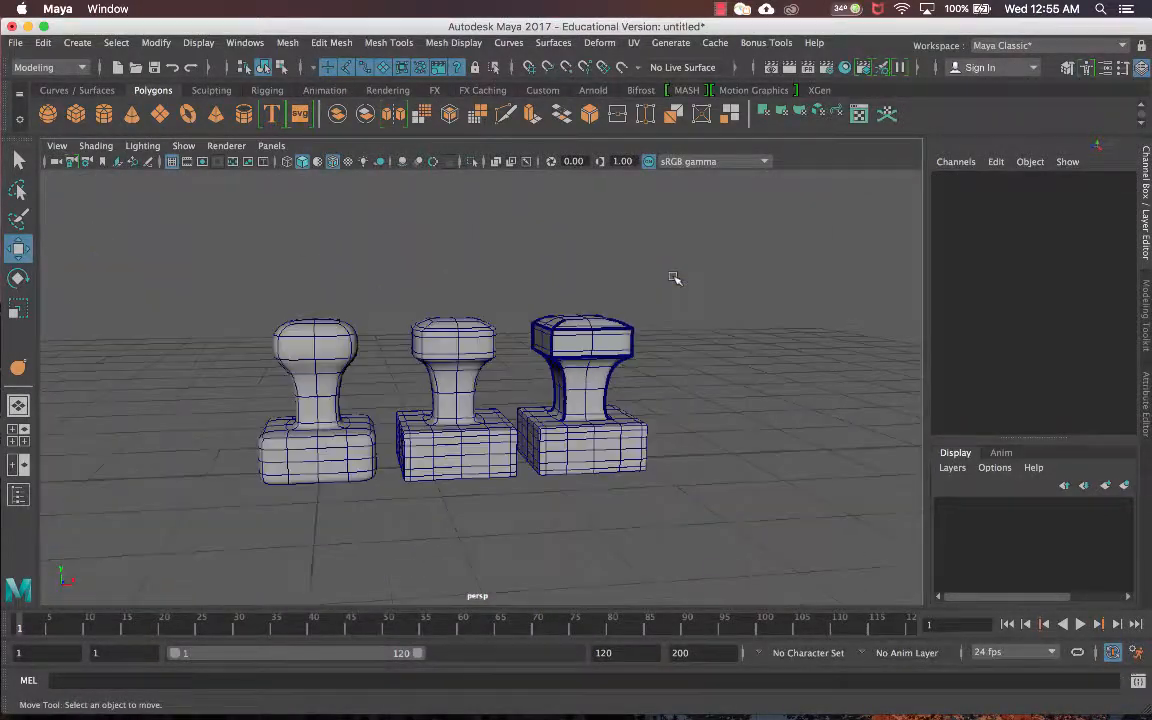
left_click_drag(668, 319, 653, 337, "alt")
scroll(645, 345, "up", 4)
scroll(642, 350, "up", 4)
Duplicate the EdgeLoops pedestal and move the copy along X beyond the CreaseTool pedestal, to Translate X of about 3.669.
left_click(437, 314)
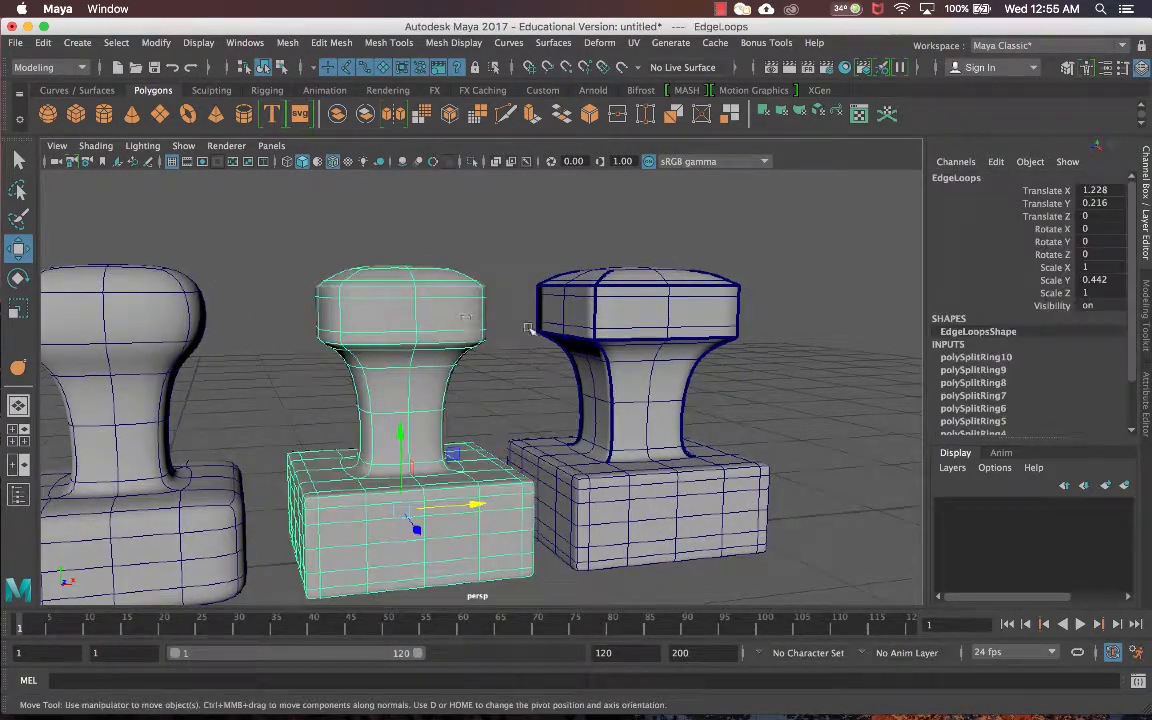
left_click(504, 219)
left_click(410, 277)
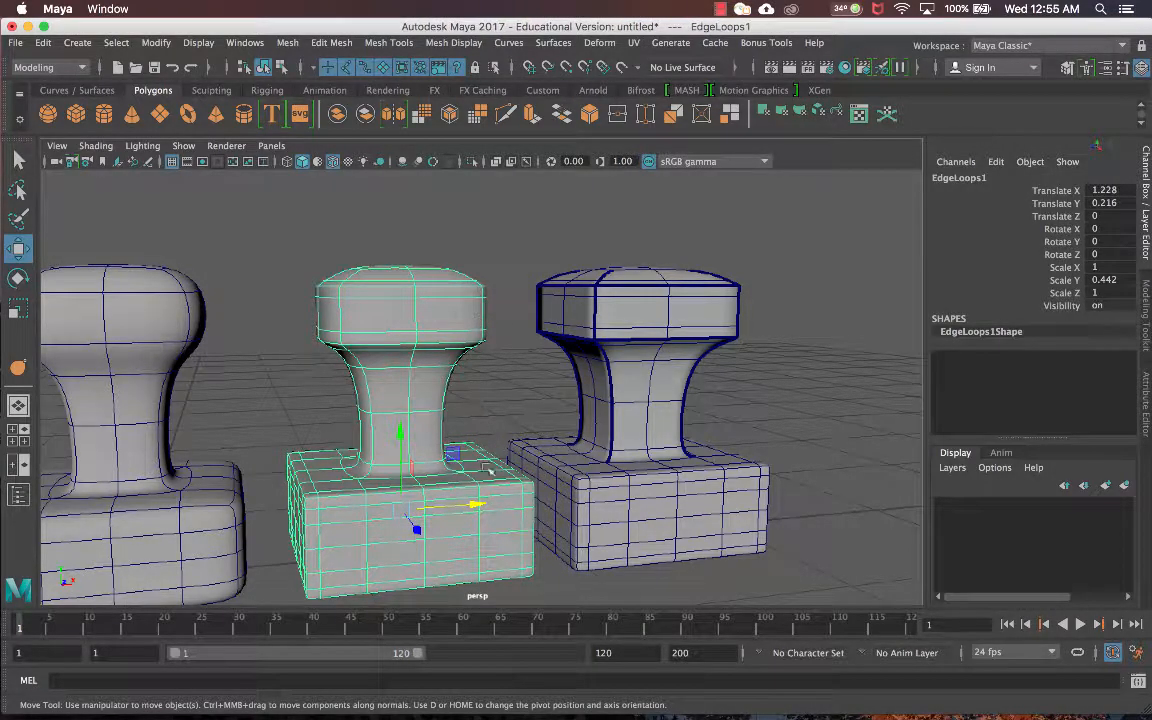
key("ctrl+d")
left_click_drag(458, 504, 870, 474)
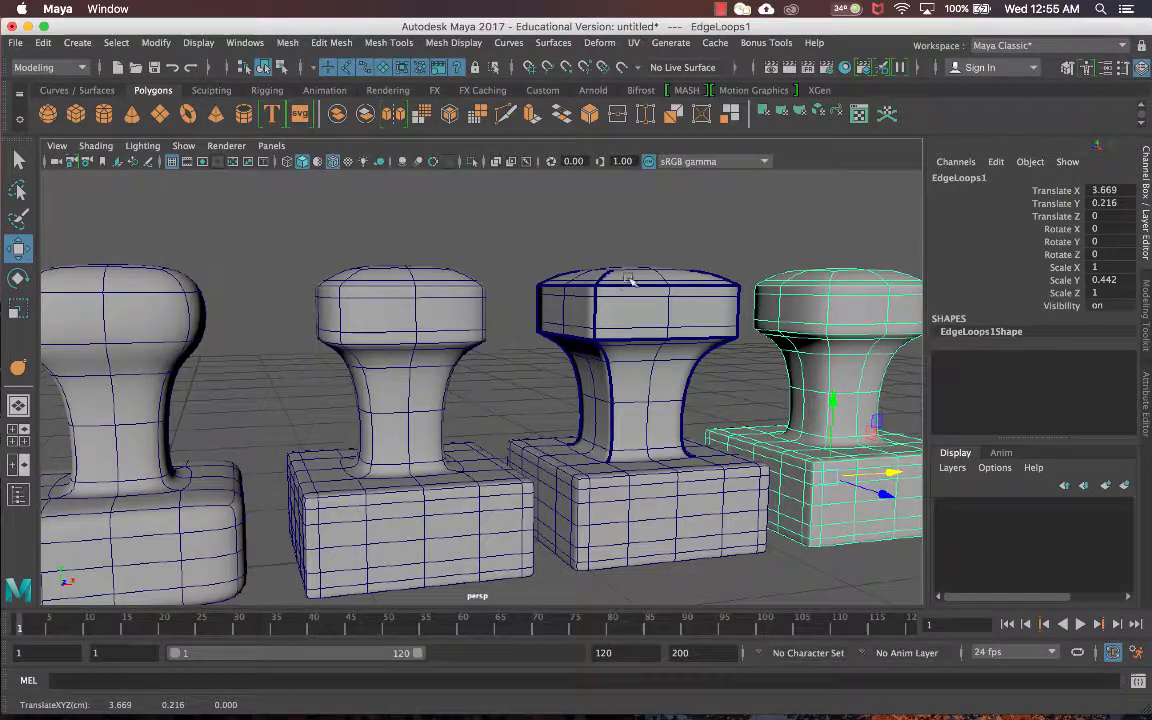
Examine the duplicated pedestal beside the other three, switching briefly to wireframe display and back to shaded.
left_click(653, 249)
scroll(658, 253, "down", 5)
mouse_move(661, 257)
left_mouse_down("alt")
mouse_move(612, 298)
mouse_move(617, 280)
mouse_move(681, 280)
mouse_move(672, 278)
left_mouse_up("alt")
scroll(661, 297, "up", 3)
left_click(745, 327)
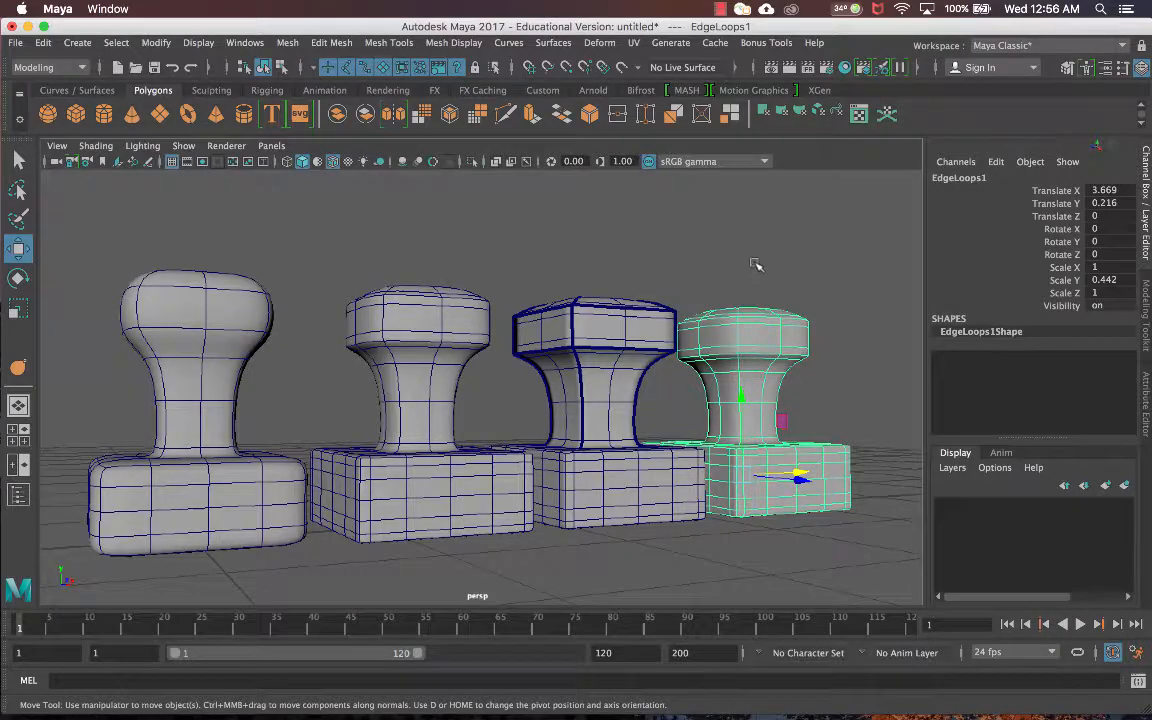
key("4")
key("5")
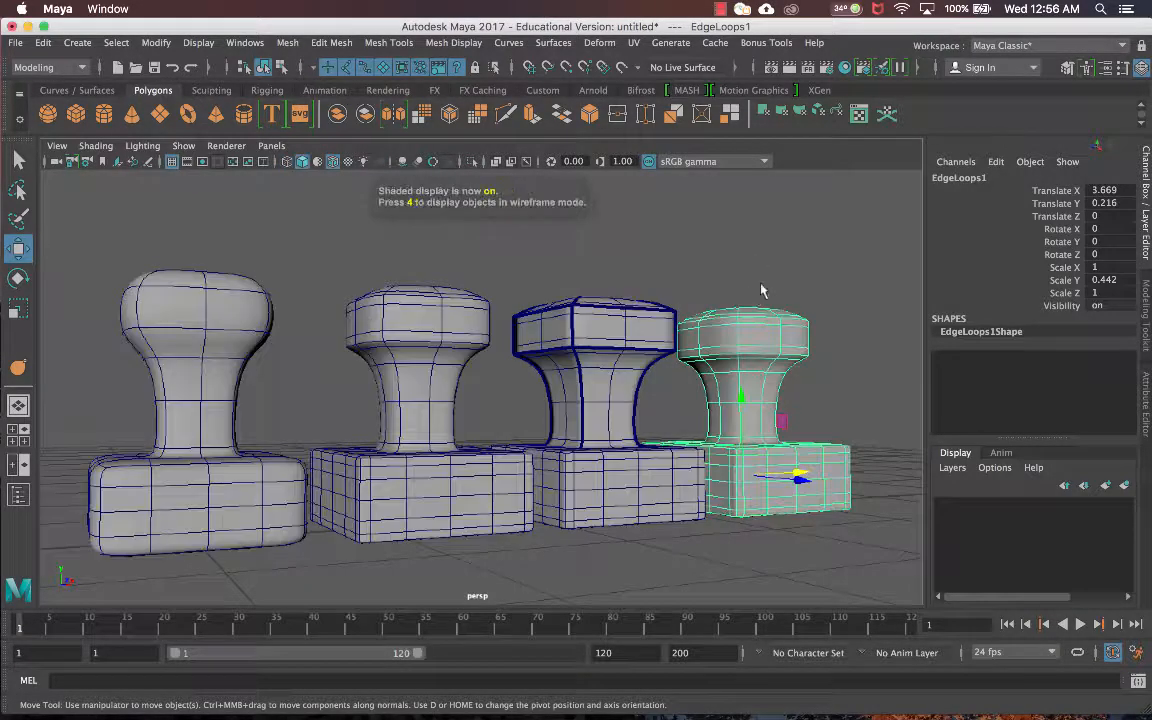
left_click(762, 290)
left_click_drag(762, 290, 728, 314, "alt")
middle_click_drag(706, 318, 596, 329, "alt")
scroll(590, 325, "up", 3)
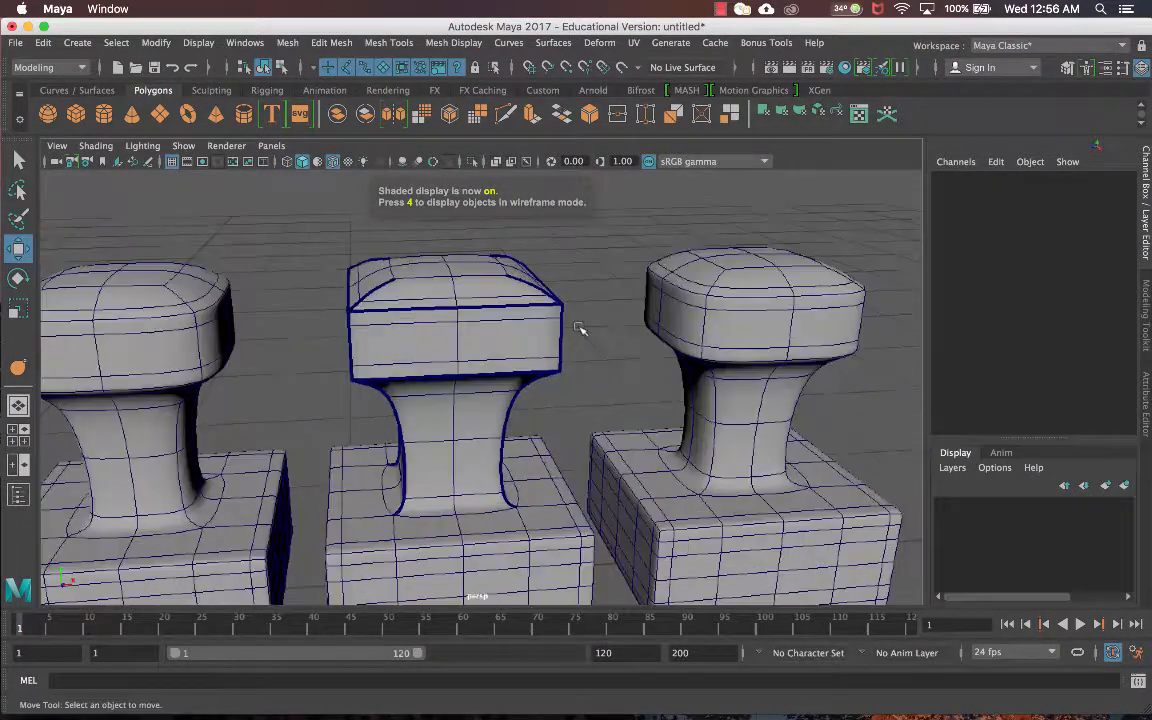
left_click_drag(802, 298, 612, 321, "alt")
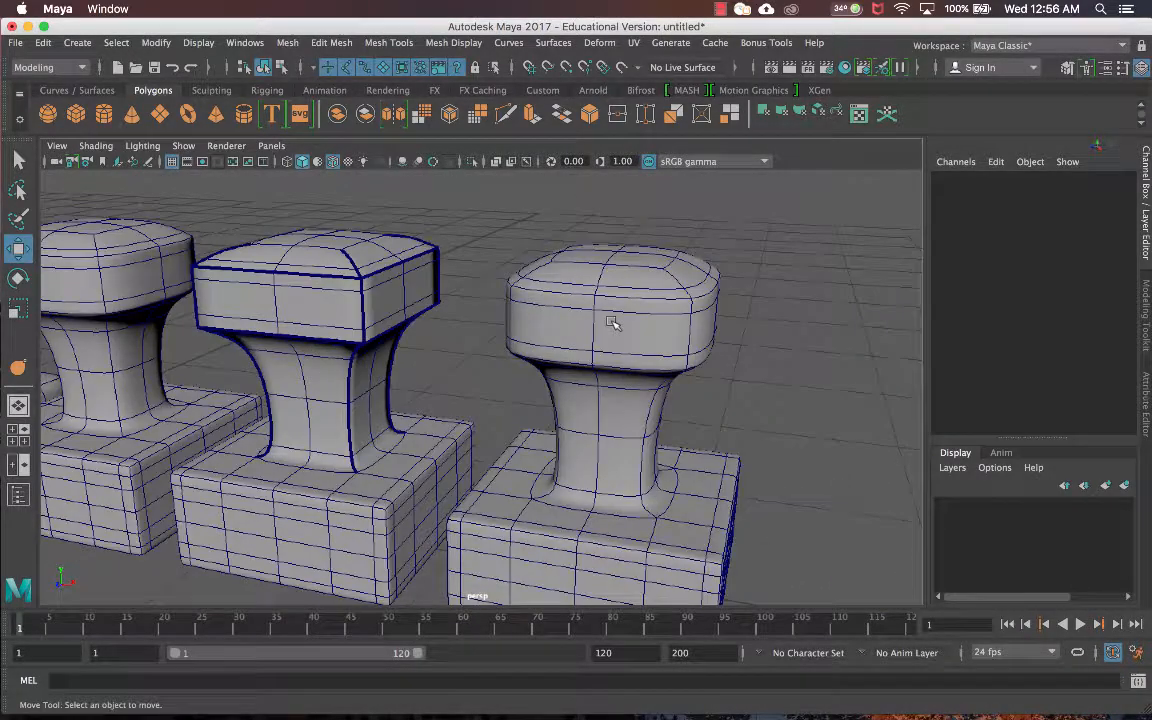
Toggle the duplicated pedestal's smooth mesh preview off and back on to compare the two displays.
left_click(660, 291)
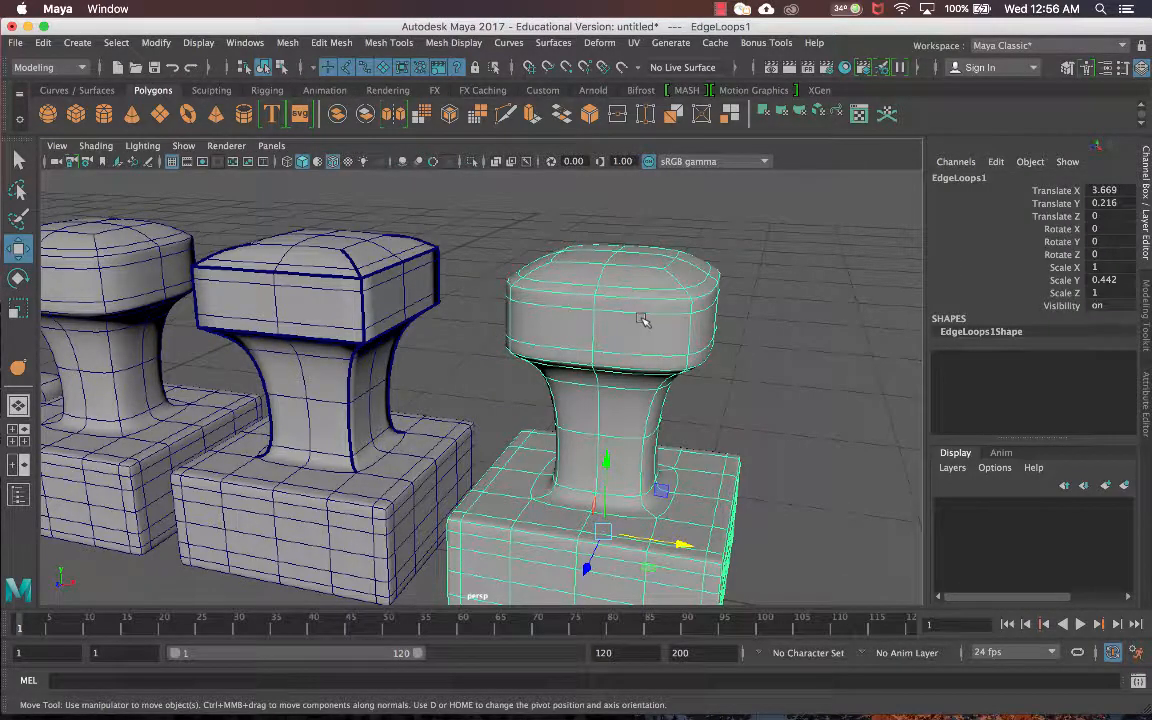
key("1")
key("3")
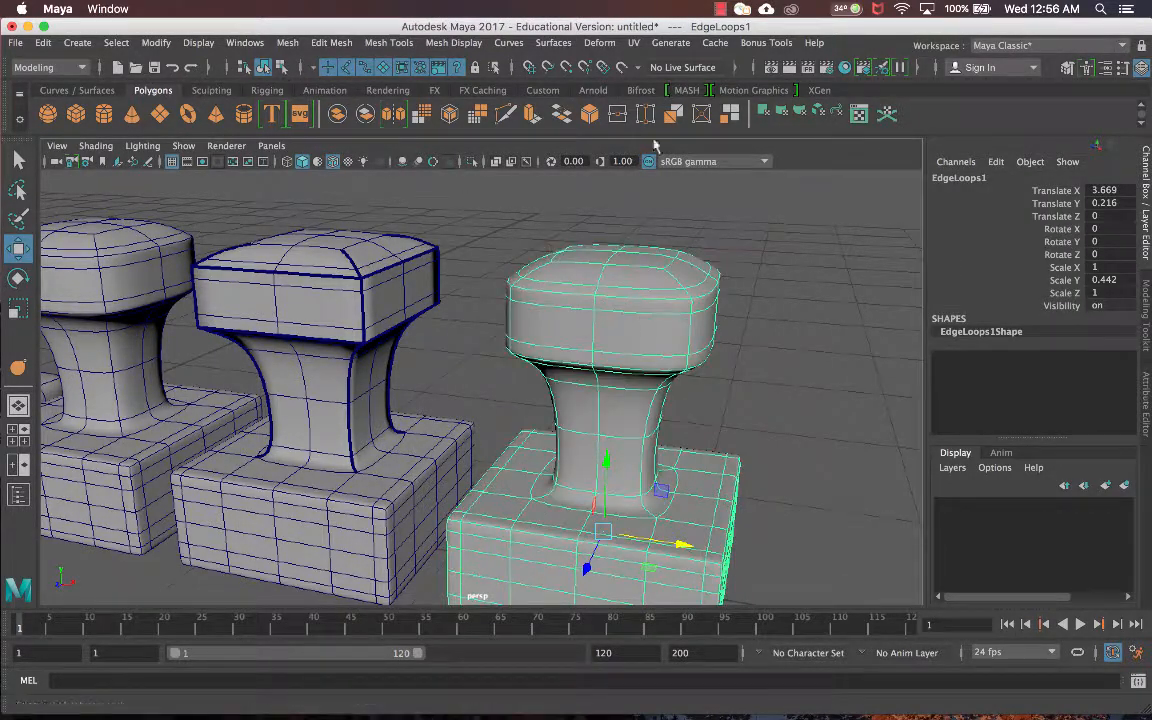
left_click(768, 190)
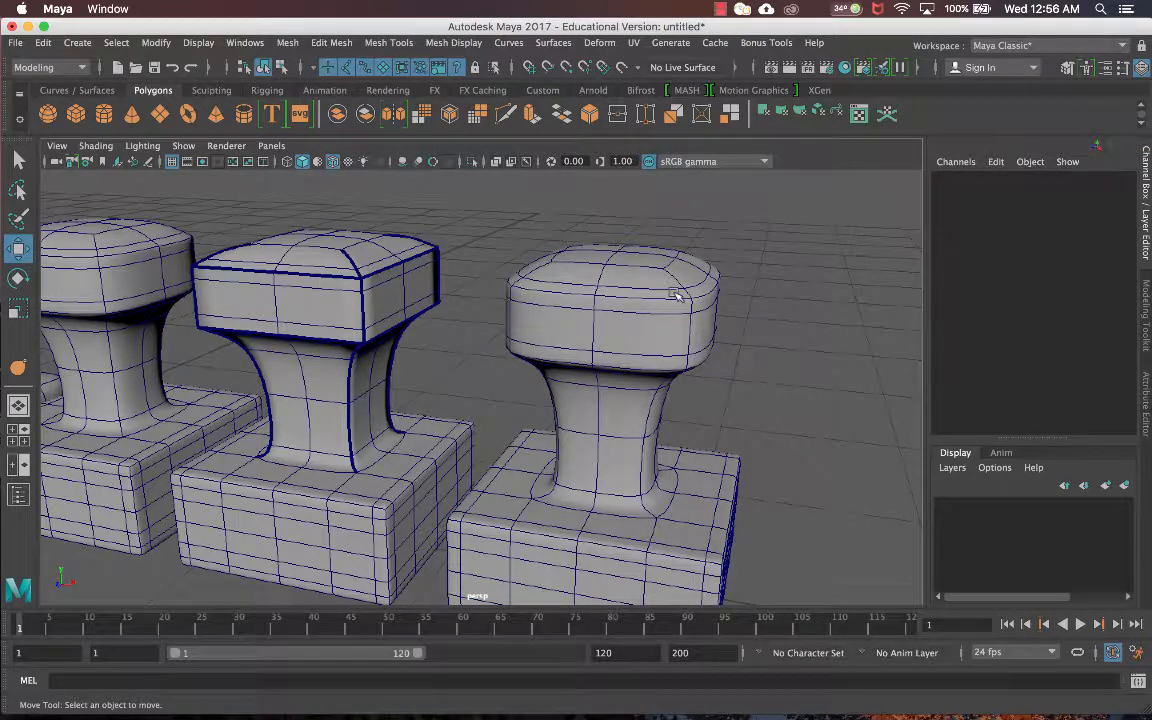
Apply the Smooth mesh operation to the duplicated EdgeLoops1 pedestal.
left_click(670, 256)
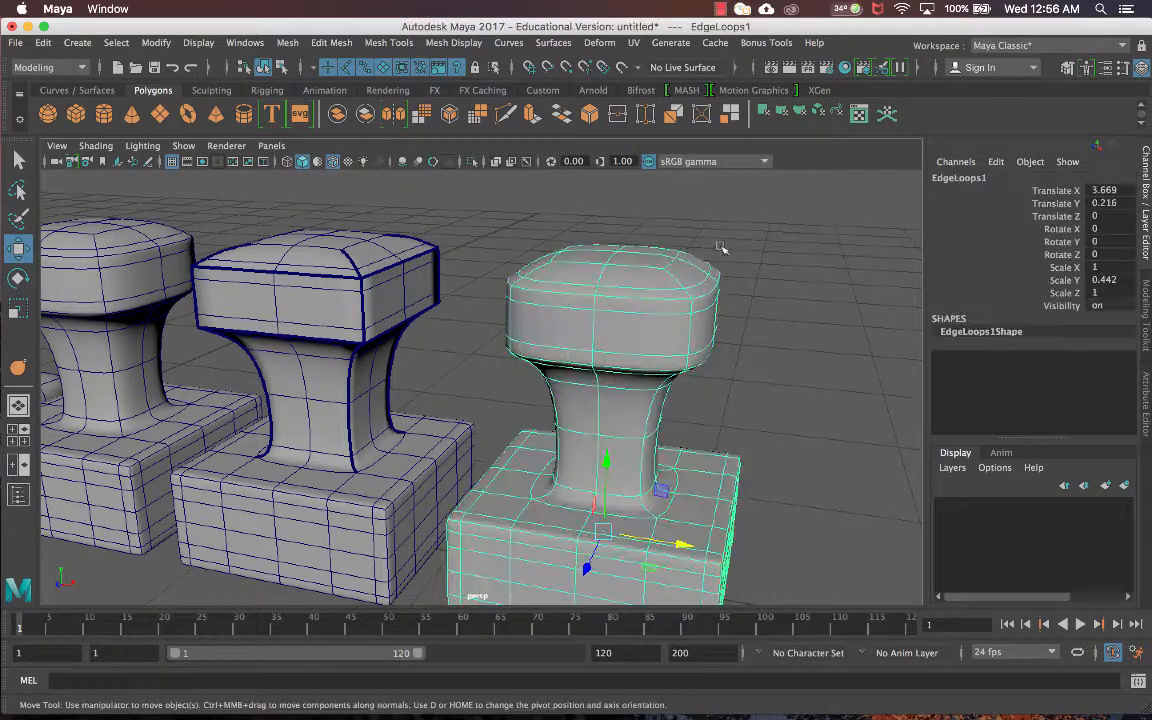
left_click(724, 250)
left_click(636, 250)
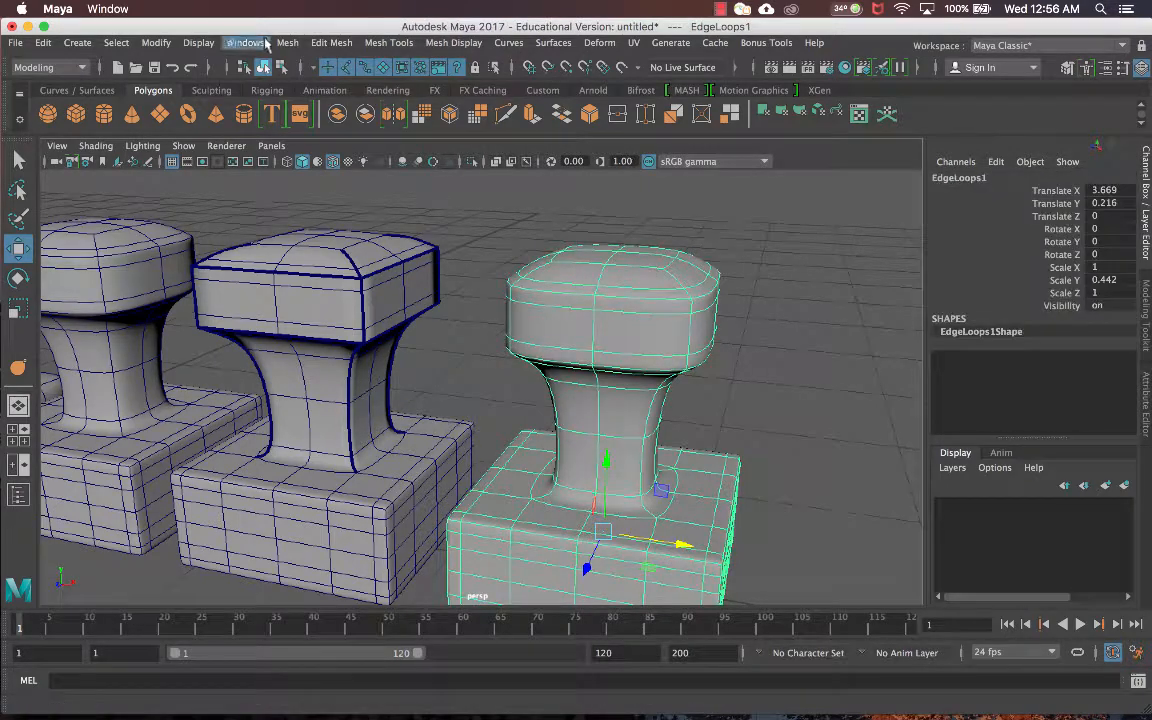
left_click(288, 43)
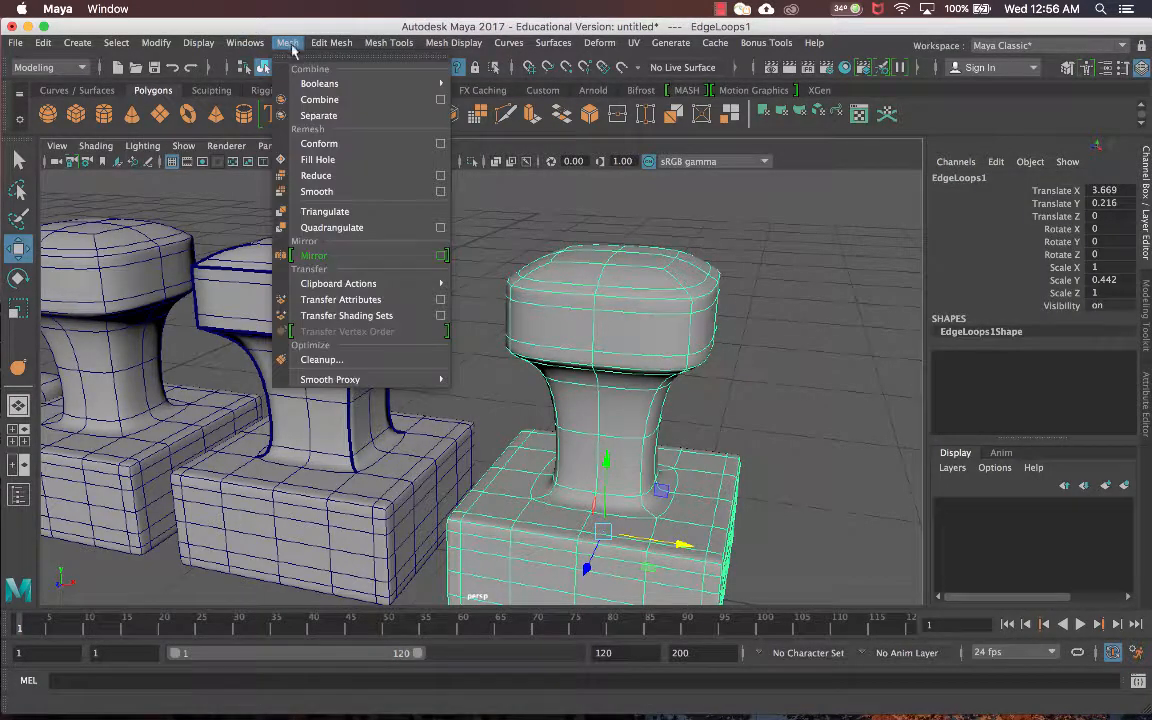
left_click(383, 193)
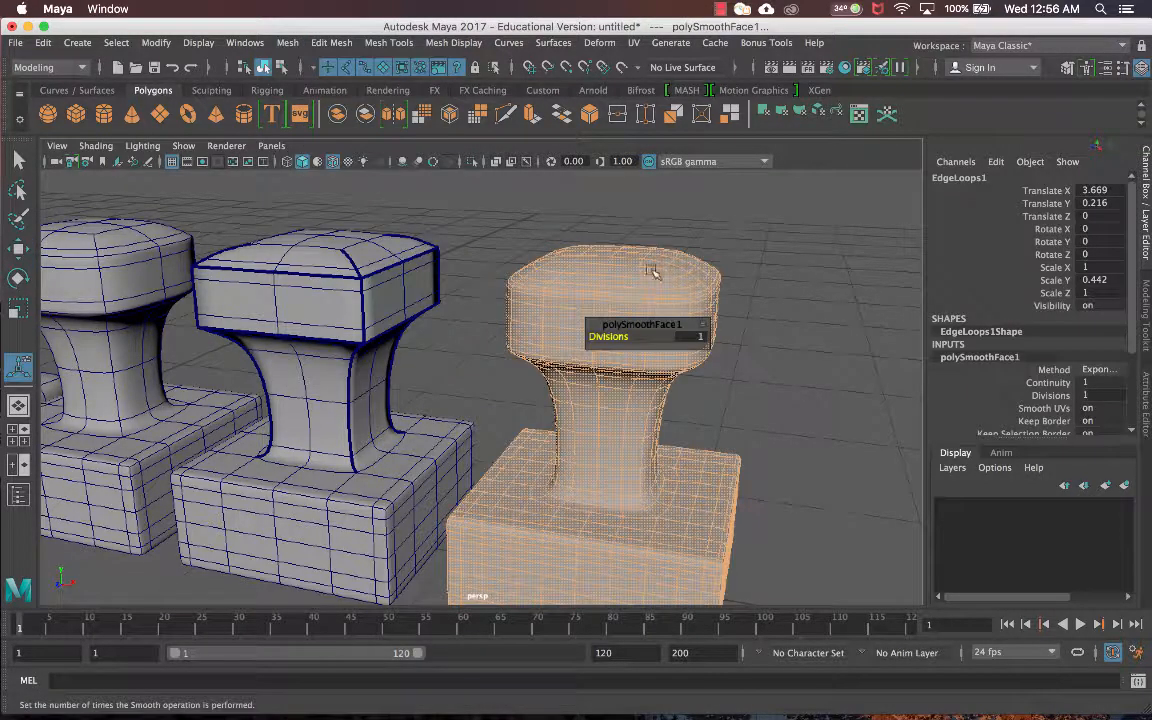
Try 2, 3 and 0 smoothing divisions on the duplicated pedestal, and return the divisions to 1.
middle_click_drag(710, 344, 706, 268, "alt")
middle_click_drag(672, 320, 635, 308, "alt")
left_click_drag(635, 323, 774, 294)
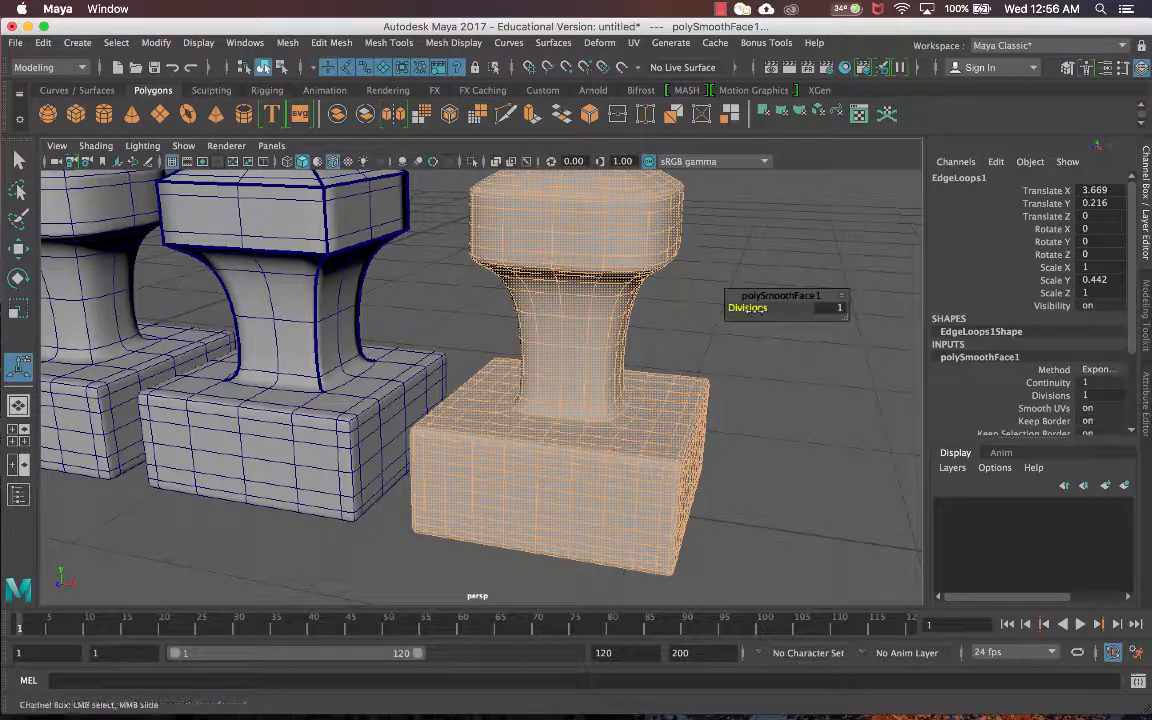
left_click_drag(756, 308, 766, 308)
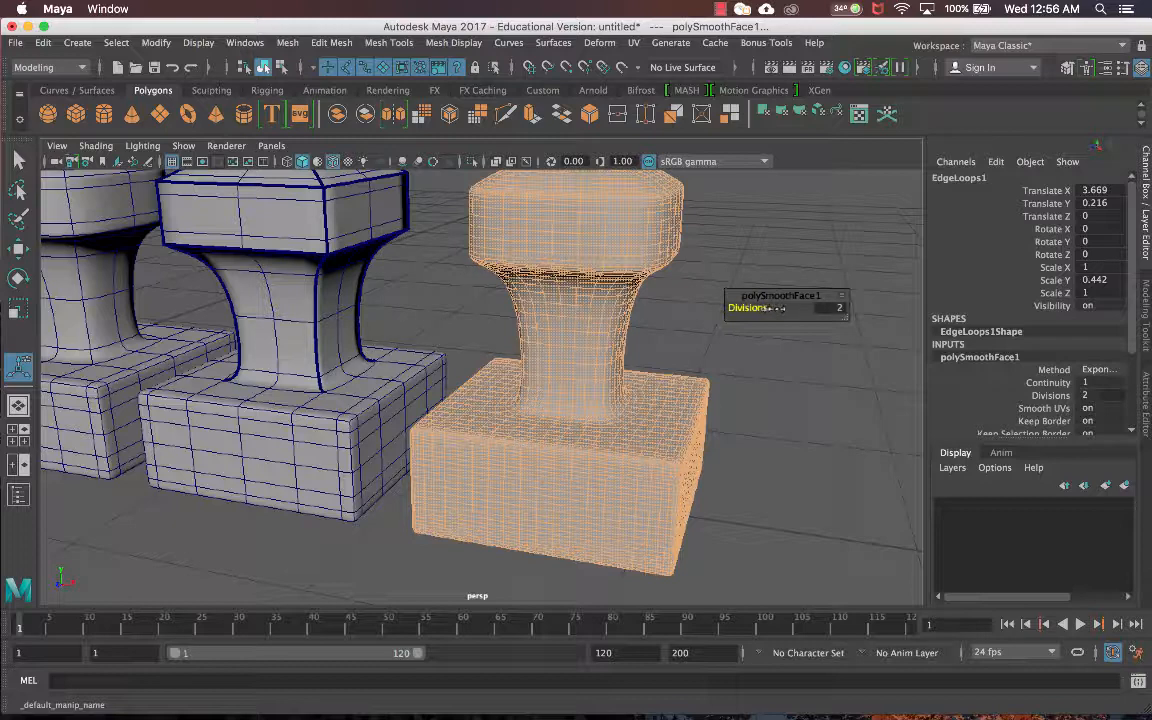
left_click_drag(770, 308, 781, 308)
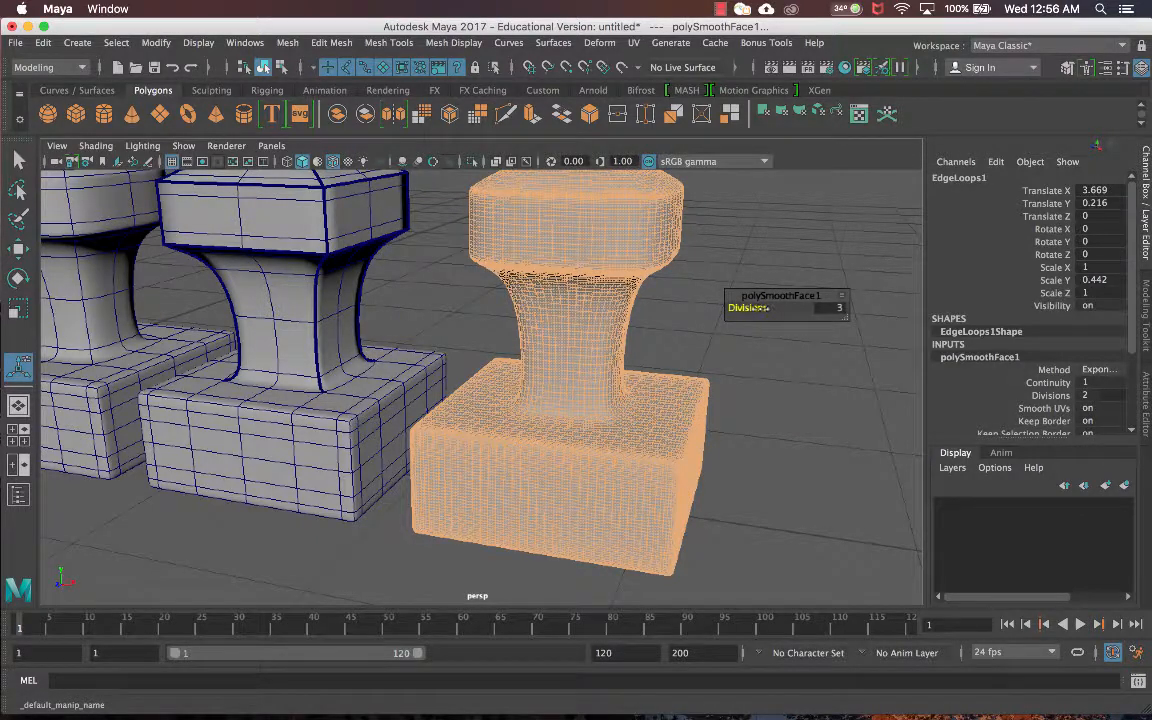
left_click_drag(781, 308, 739, 308)
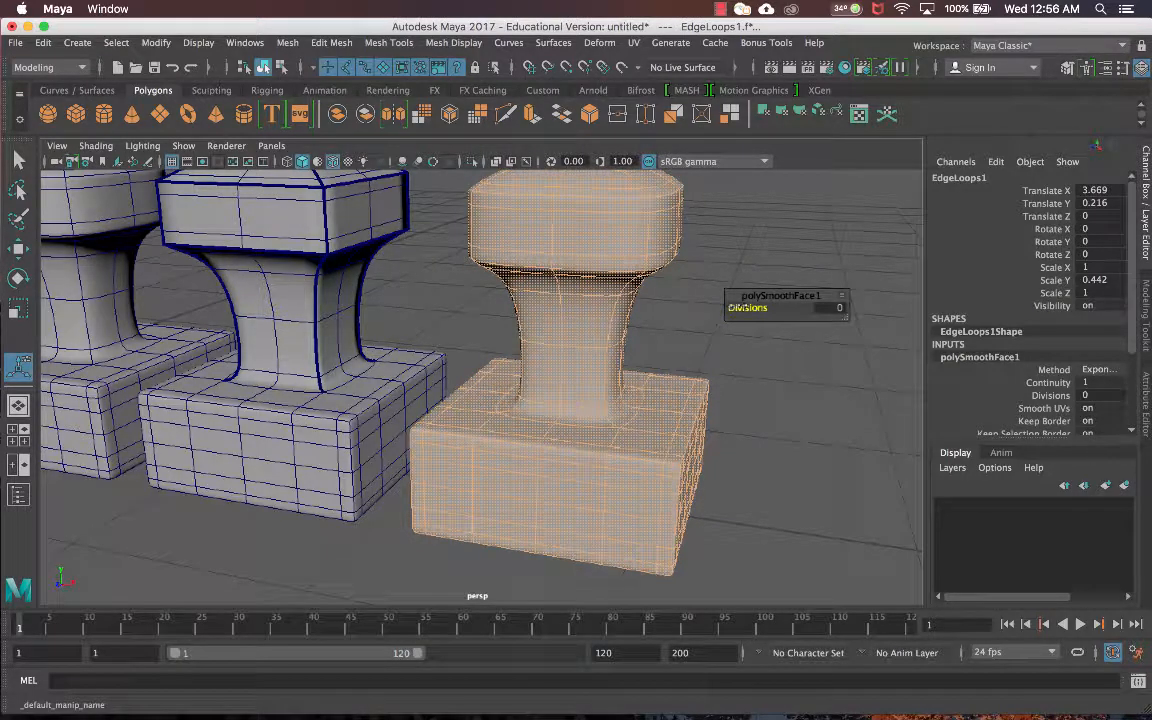
left_click_drag(760, 307, 768, 307)
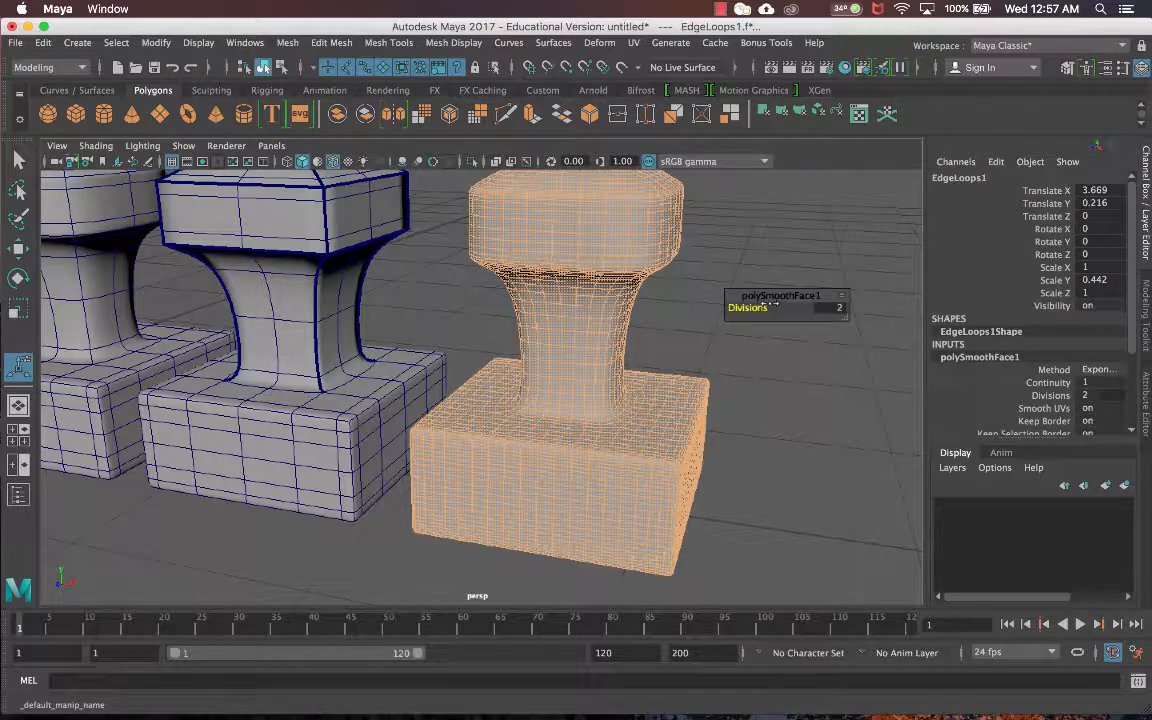
left_click_drag(768, 306, 718, 302)
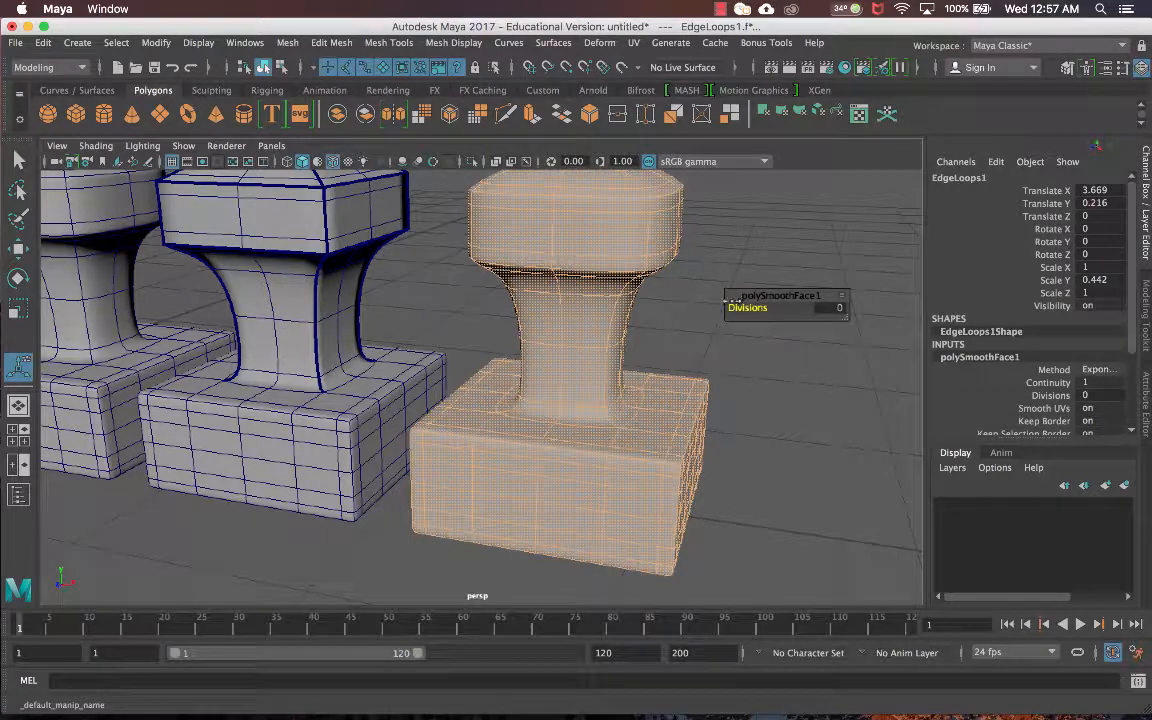
left_click_drag(741, 298, 762, 297)
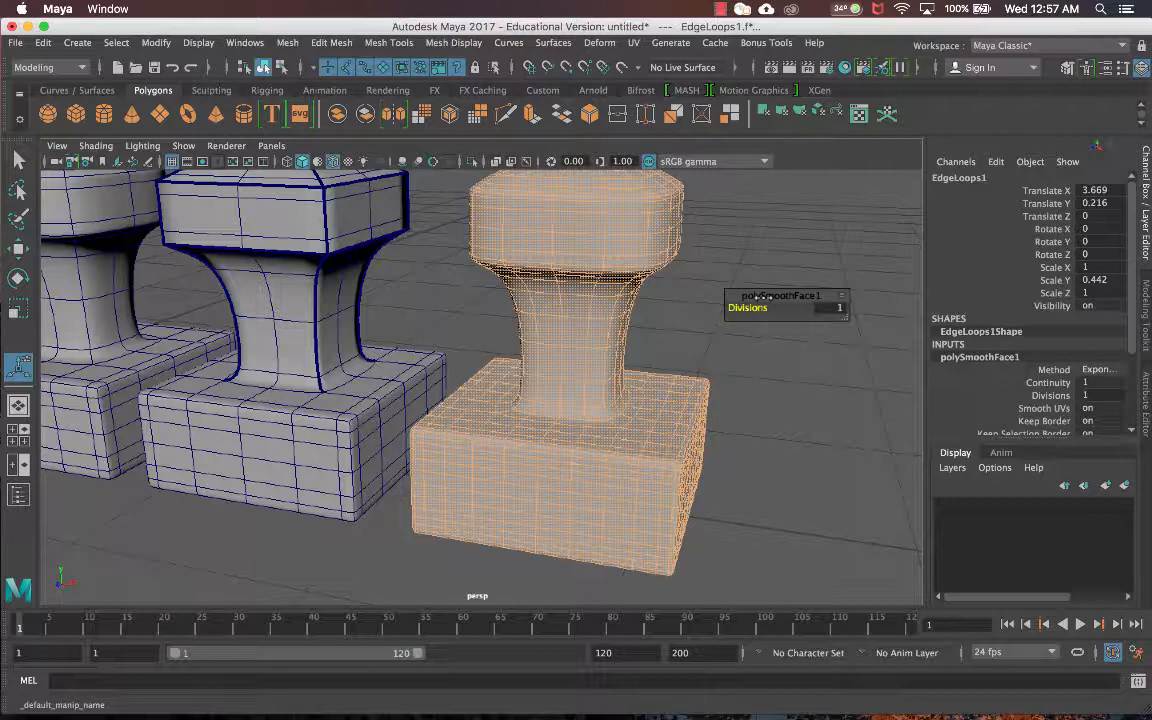
left_click_drag(756, 297, 764, 297)
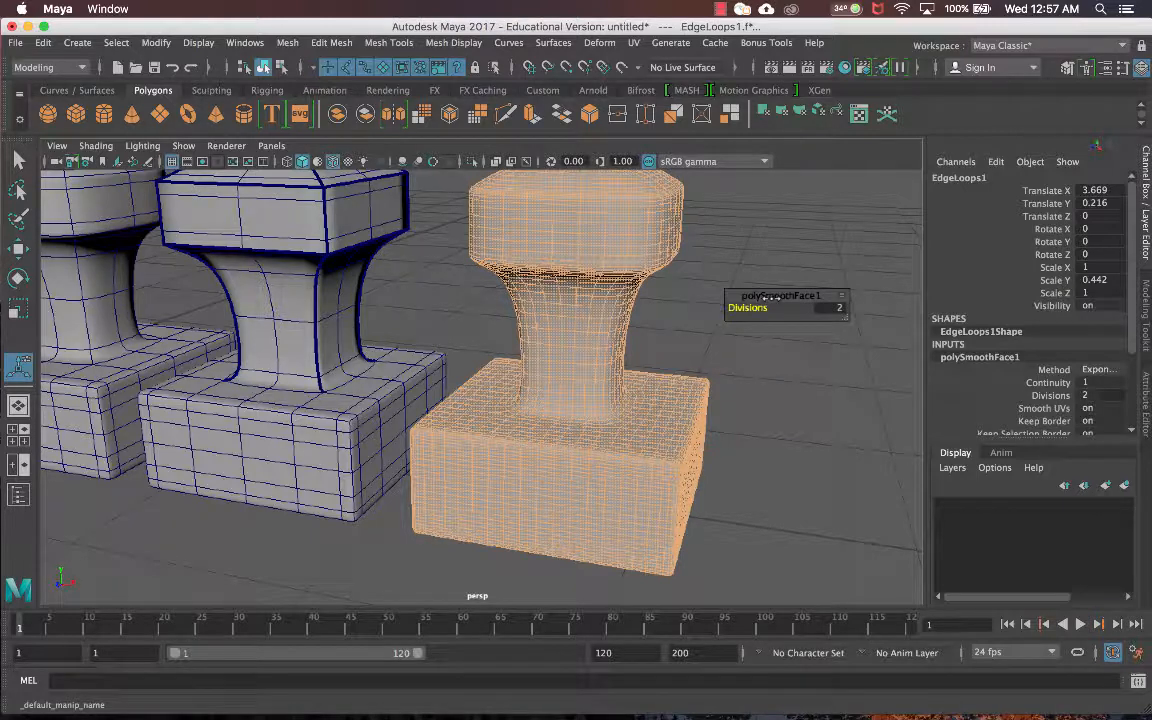
left_click_drag(771, 297, 762, 297)
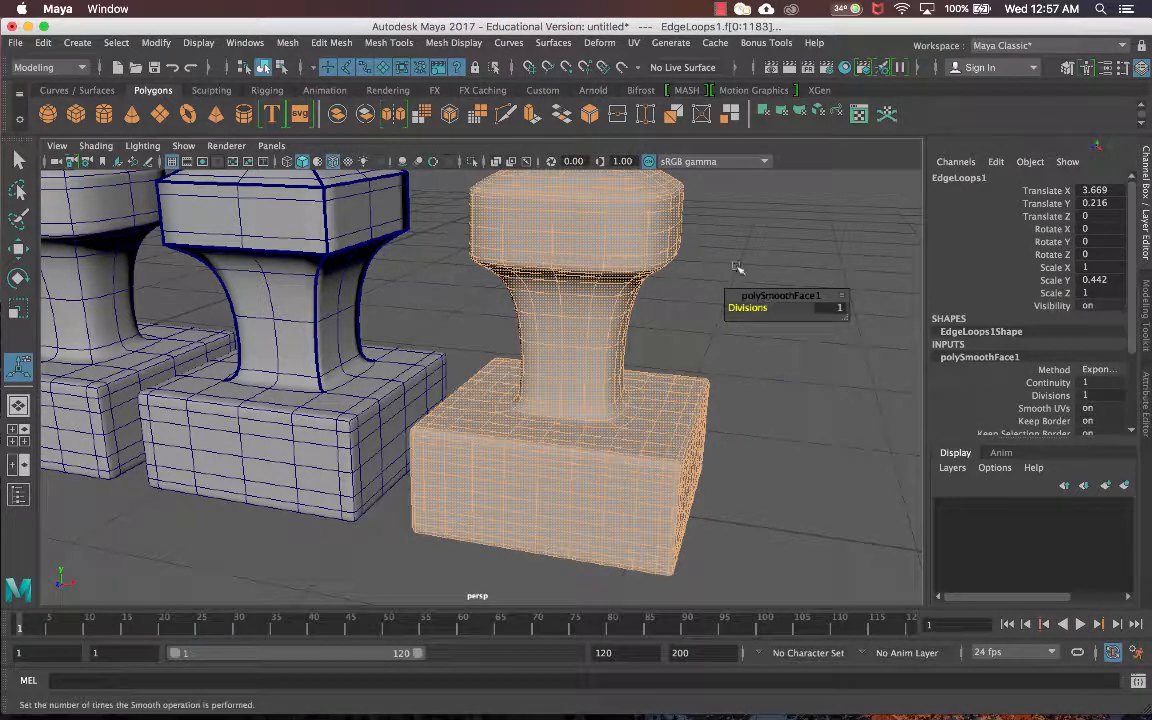
Compare the density of the duplicated pedestal's mesh with the other pedestals, toggling its smooth preview.
left_click(753, 252)
left_click_drag(672, 351, 640, 394, "alt")
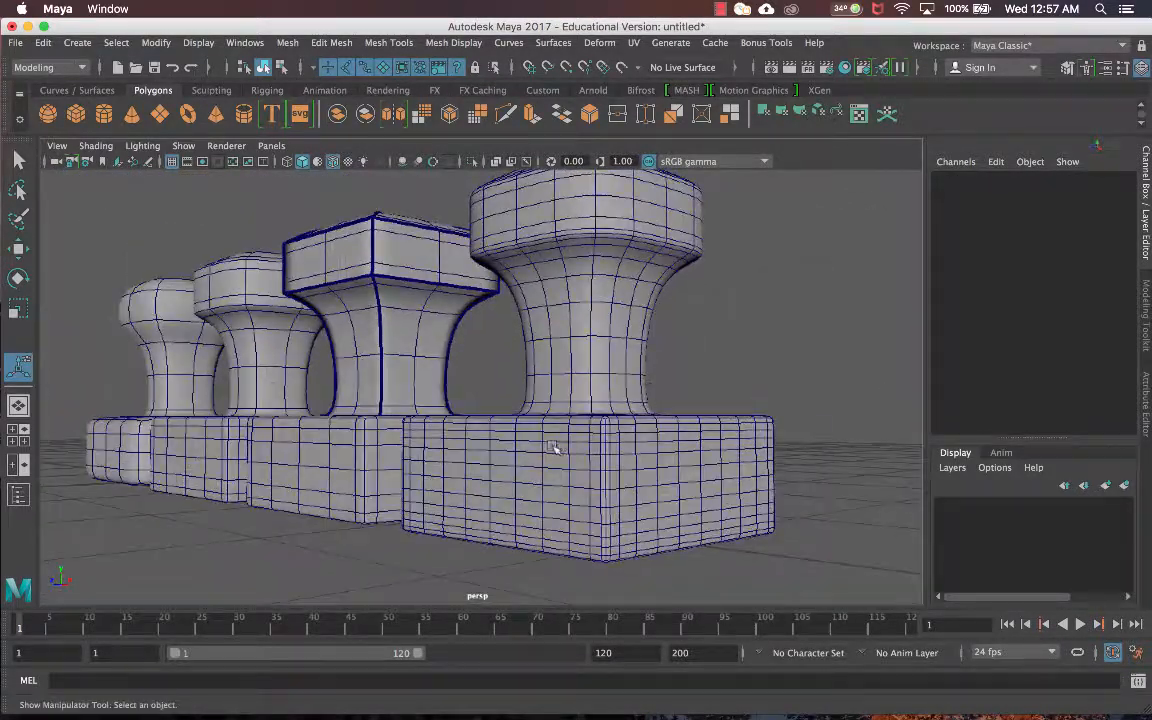
scroll(554, 443, "down", 4)
left_click_drag(562, 407, 540, 350, "alt")
left_click(536, 344)
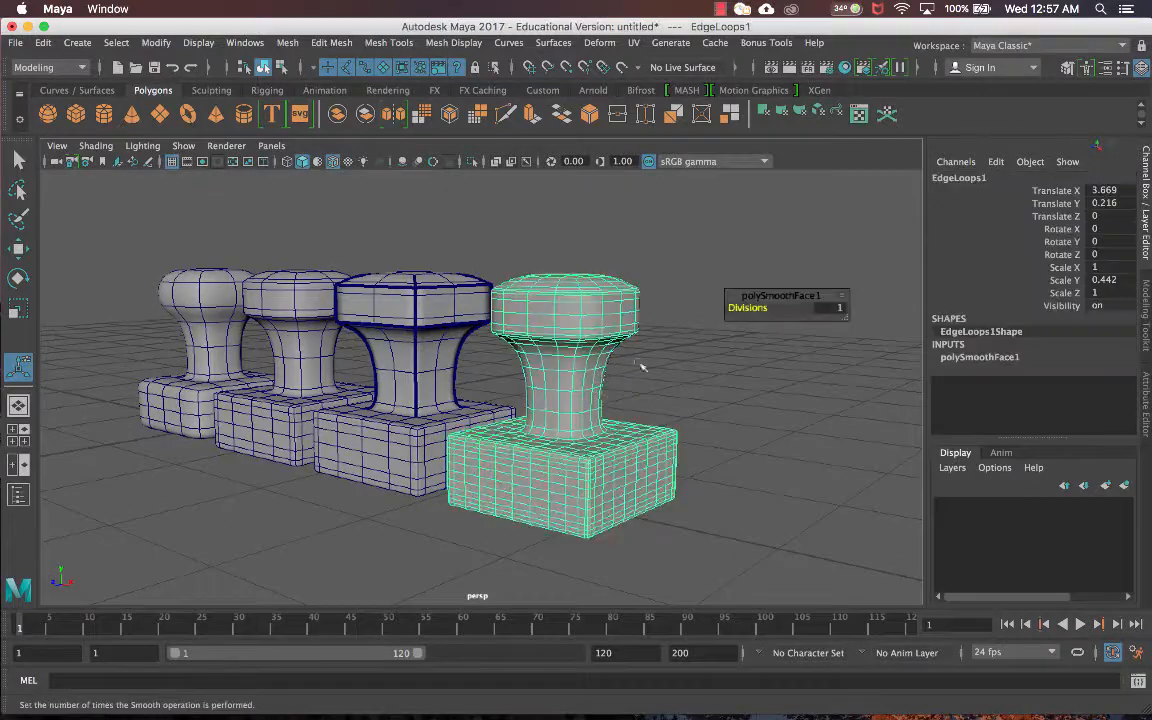
key("3")
key("1")
left_click(689, 375)
middle_click_drag(581, 362, 588, 405, "alt")
left_click(528, 352)
left_click(678, 386)
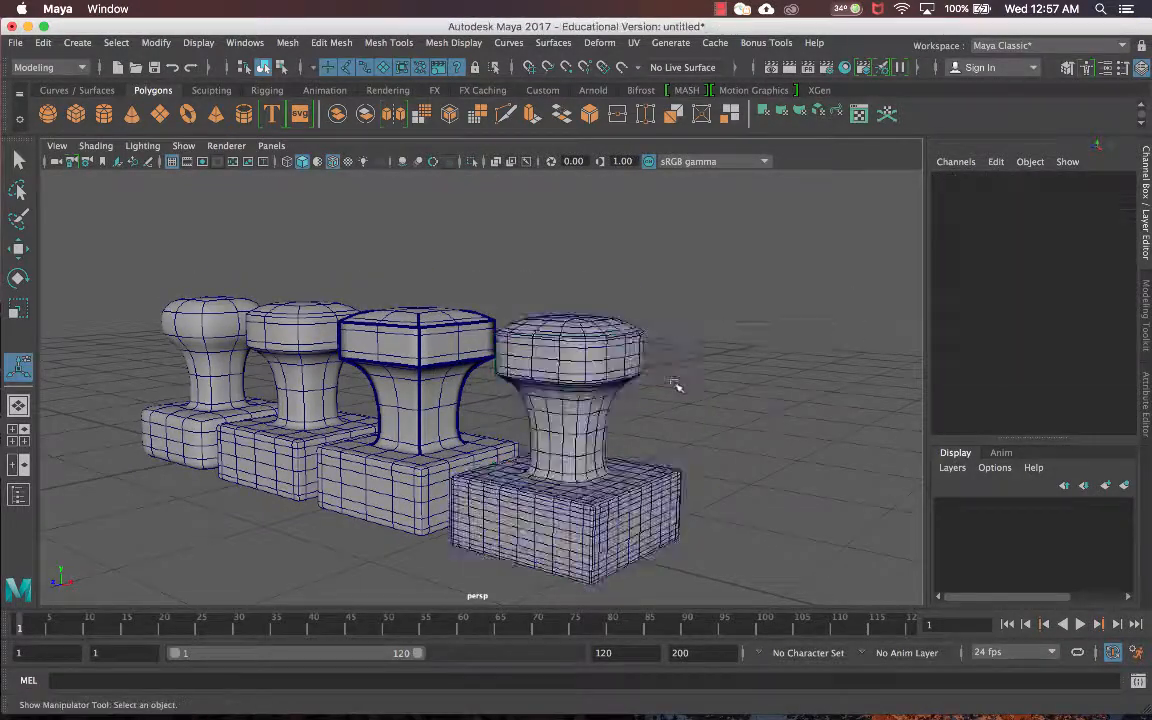
scroll(675, 386, "up", 5)
left_click_drag(675, 386, 699, 452, "alt")
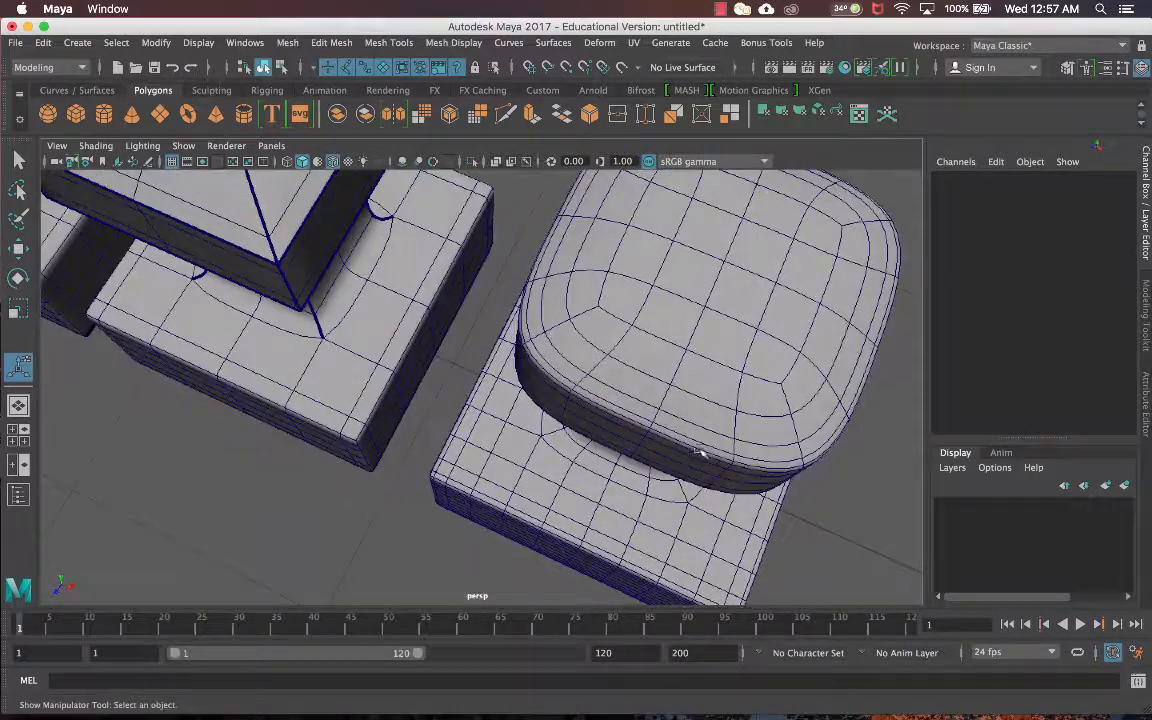
Turn off the duplicated pedestal's smooth preview and examine its actual geometry from above and from the side.
left_click(683, 415)
key("1")
left_click(525, 235)
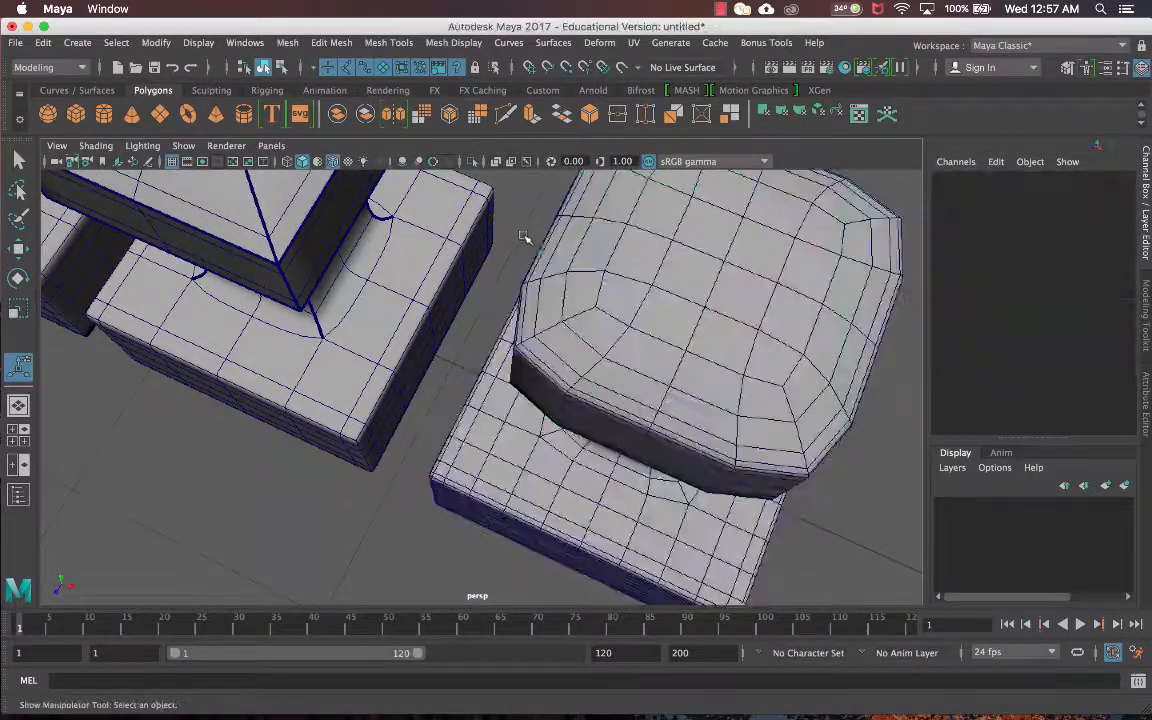
scroll(535, 320, "down", 6)
left_click_drag(536, 328, 581, 249, "alt")
scroll(586, 288, "up", 6)
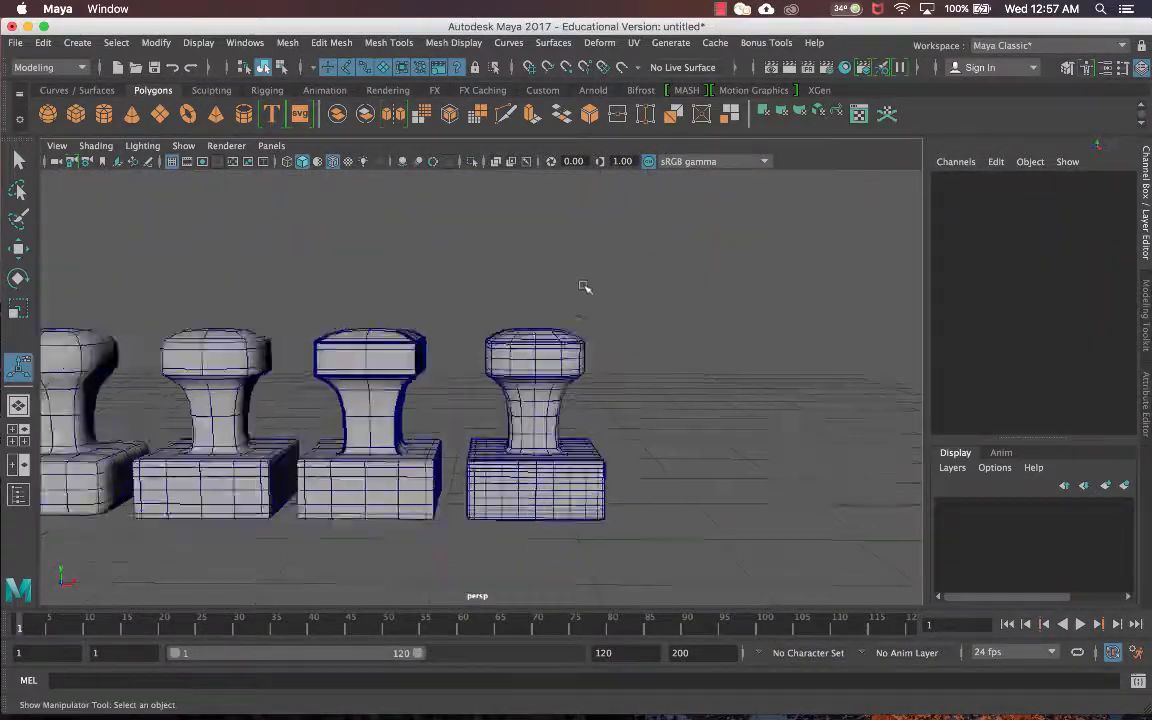
left_click_drag(594, 356, 590, 300, "alt")
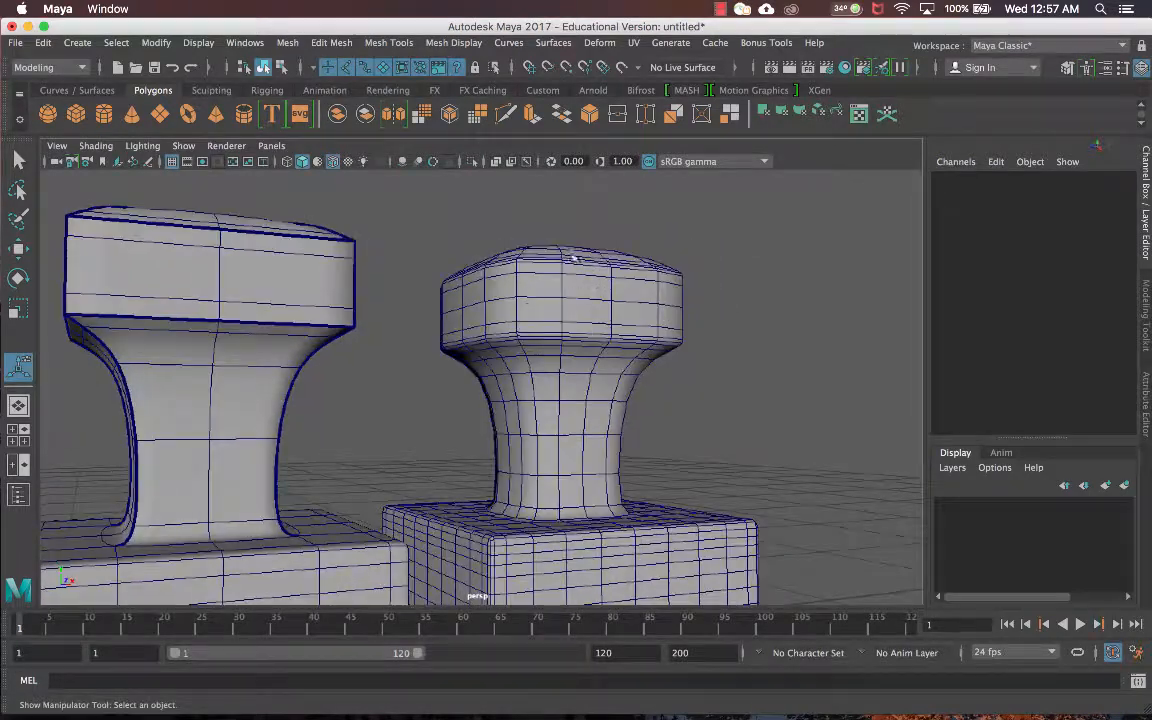
Turn smooth mesh preview back on for the duplicated pedestal, deselect it and frame all four pedestals.
left_click(569, 350)
key("3")
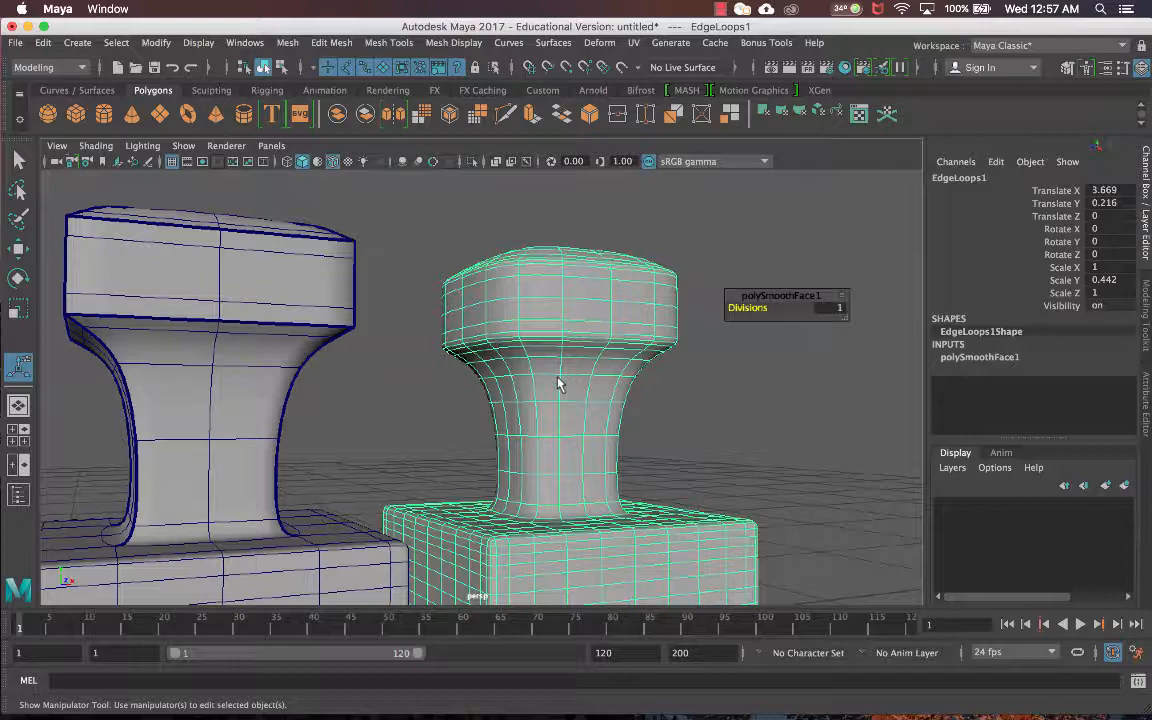
left_click(778, 241)
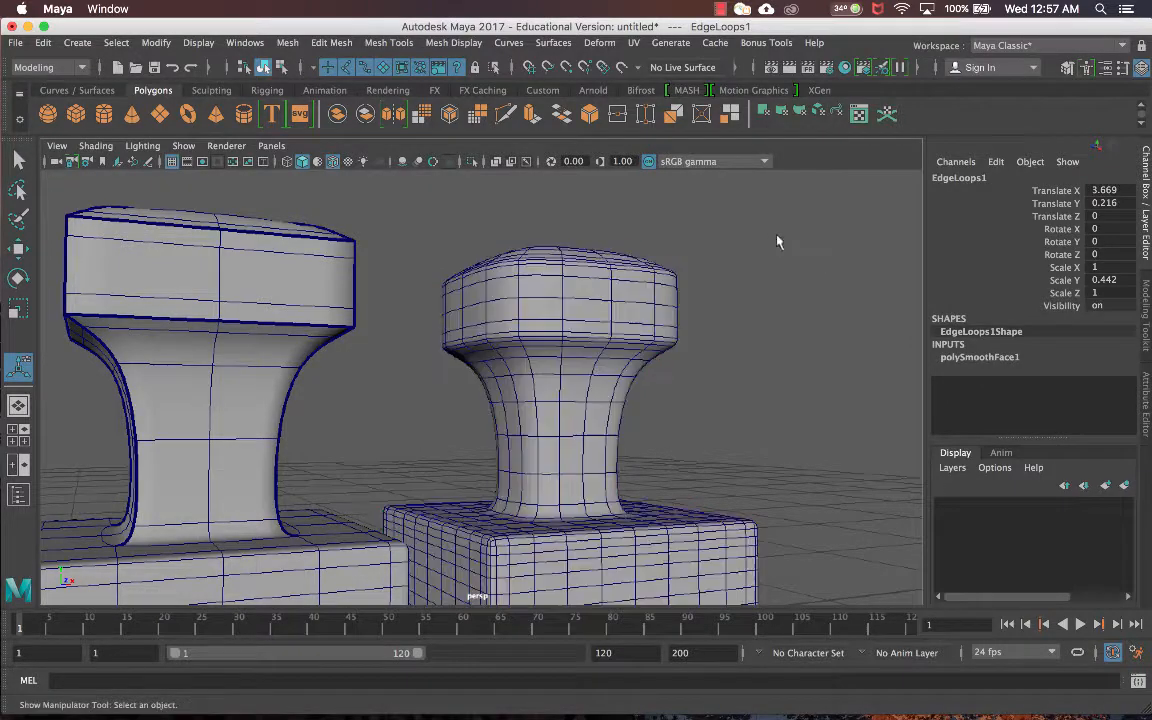
key("a")
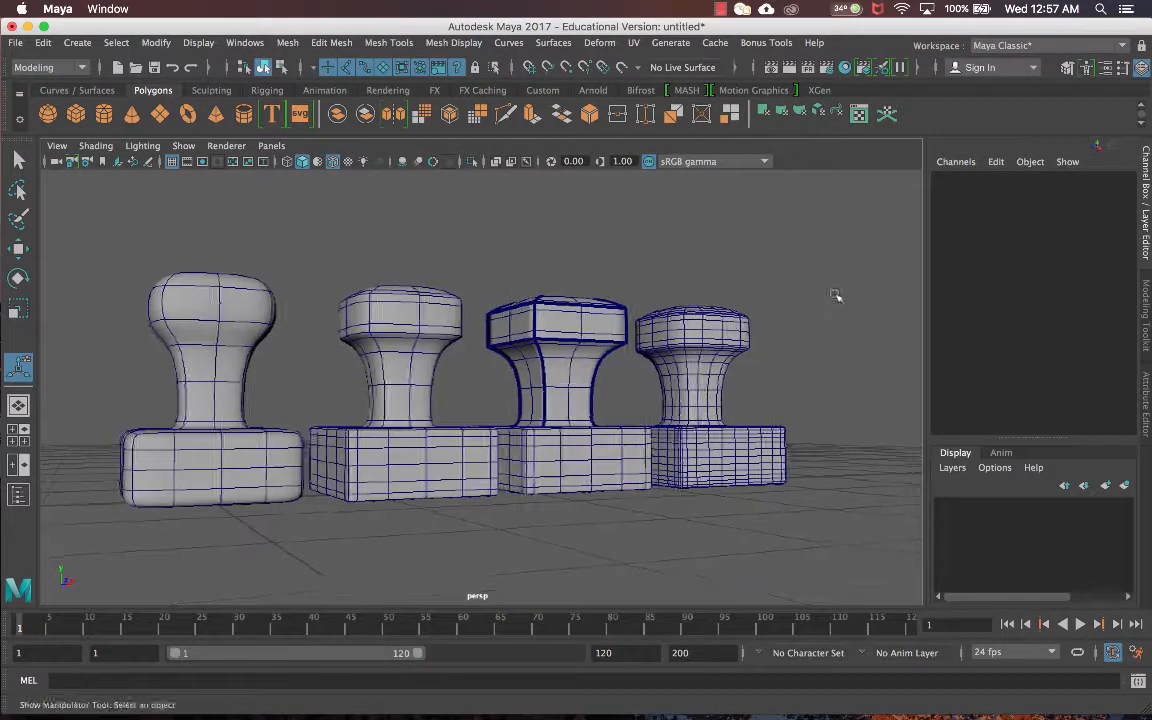
left_click_drag(836, 296, 784, 288, "alt")
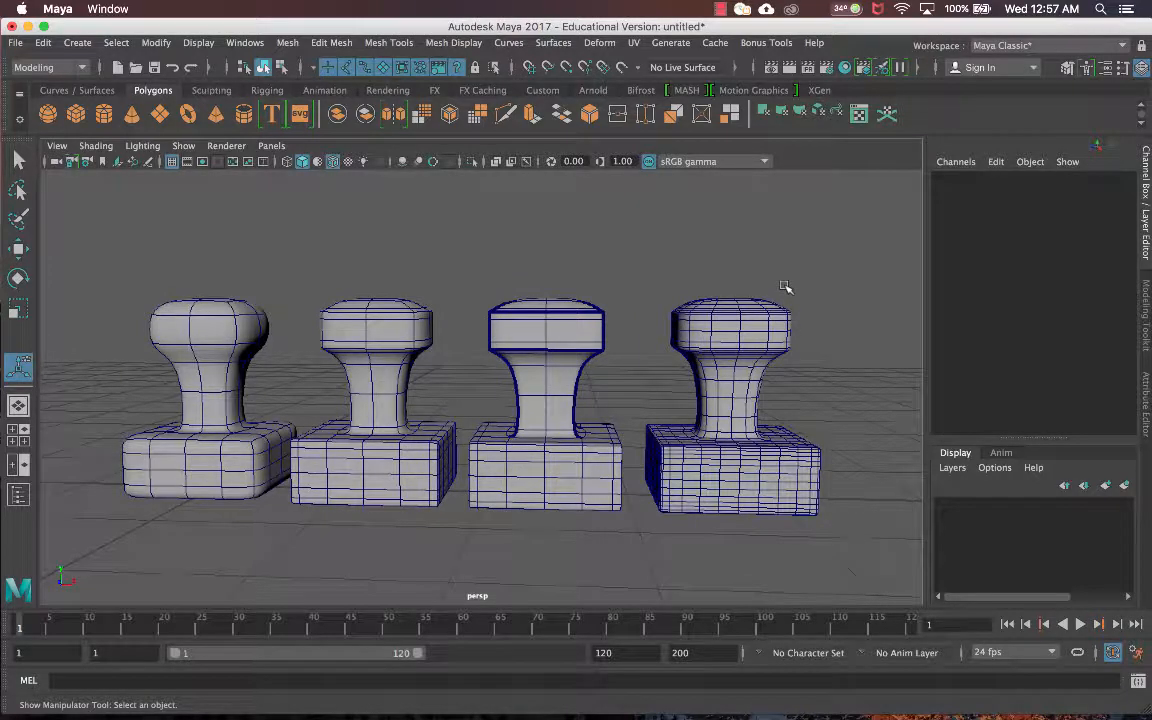